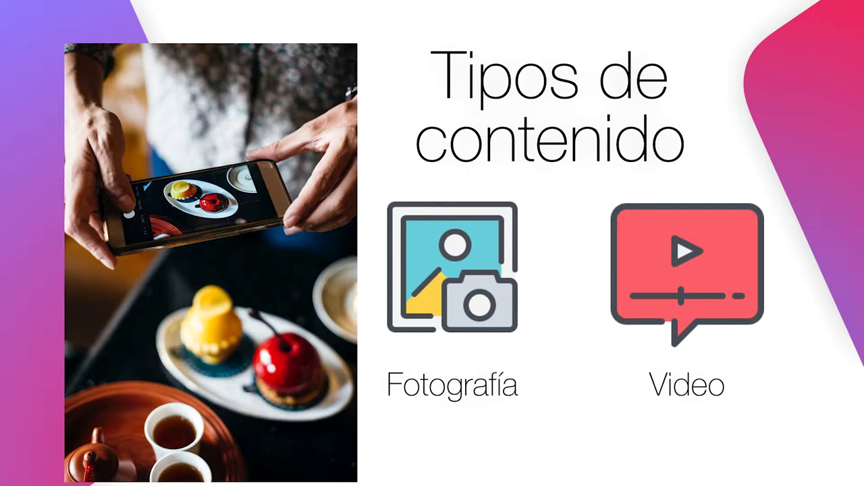
Step: Advance the slideshow to the Medidas de Fotografía slide with the 1080x1080, 1080x1350 and 1080x566 examples
key("Right")
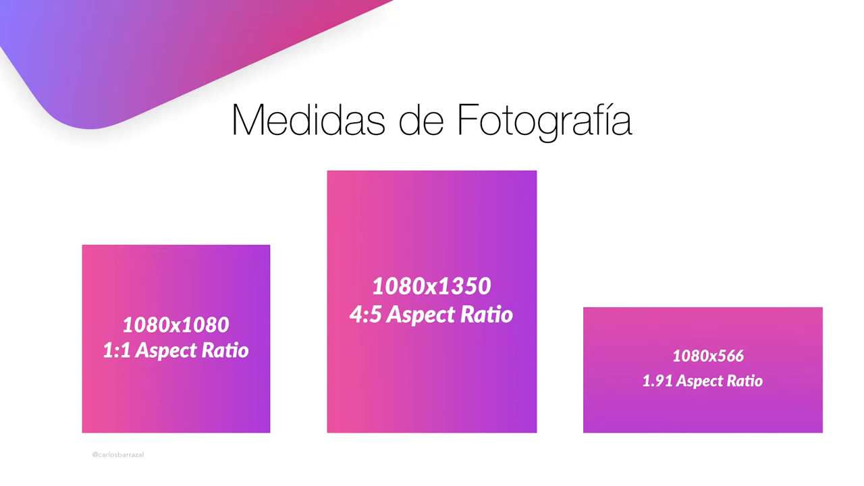
Step: Step through the Medidas de Videos slide to the Básico: Produce las imágenes y videos slide
key("Right")
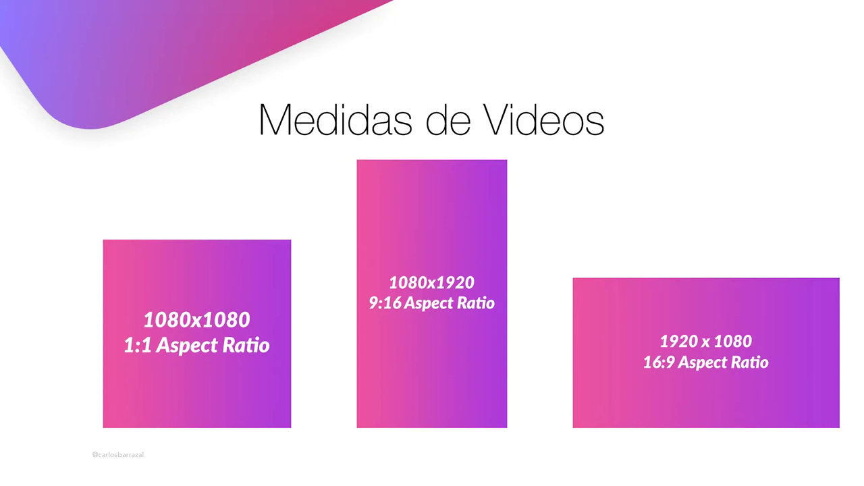
key("Right")
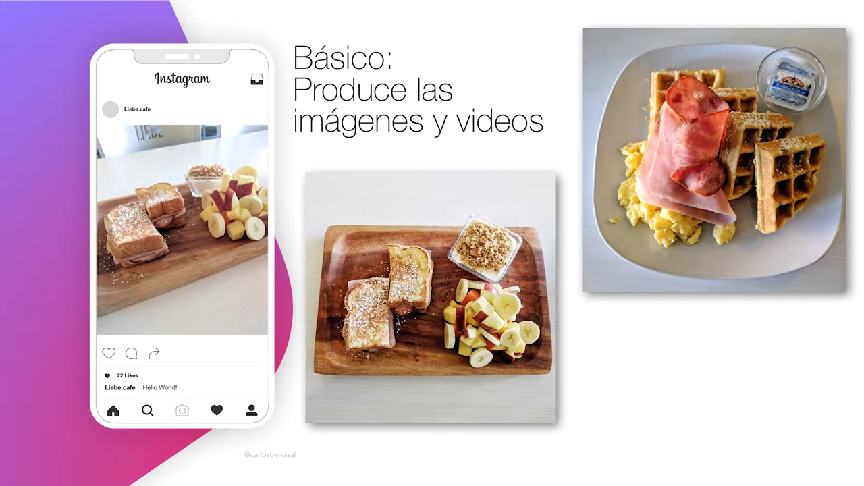
Step: Play the café video briefly, pause on the kitchen shot, then go to the Intermedio-Avanzado slide
left_click(289, 171)
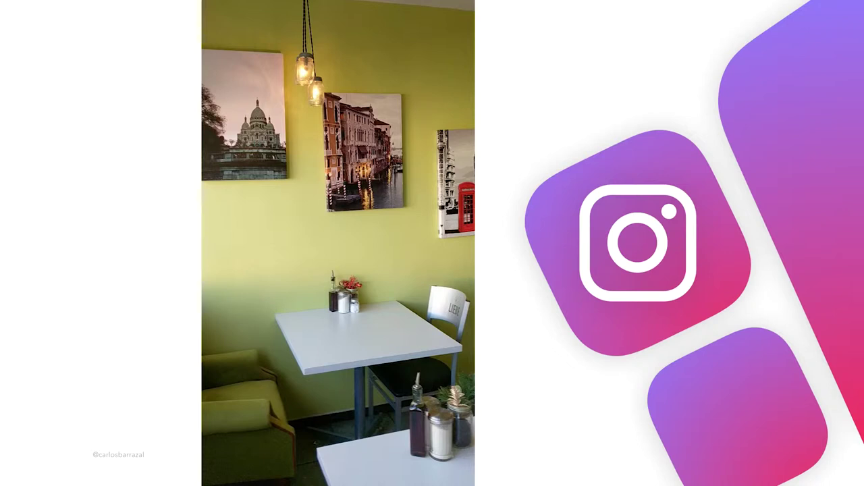
mouse_move(264, 247)
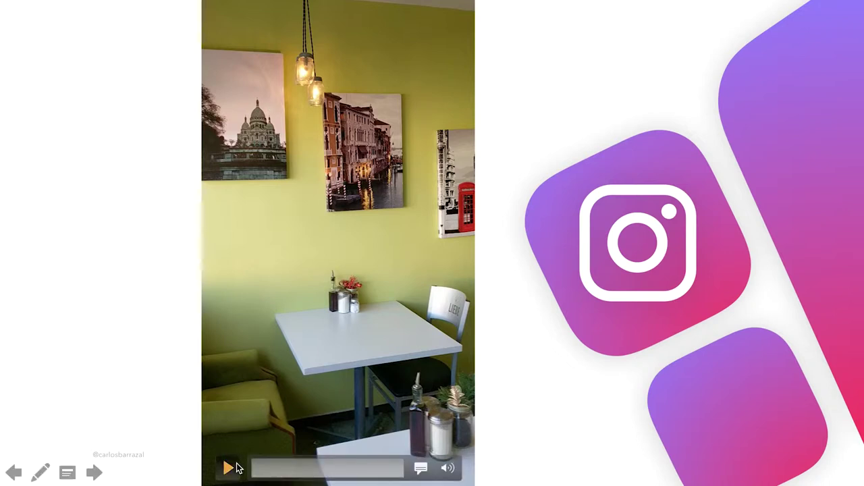
left_click(229, 468)
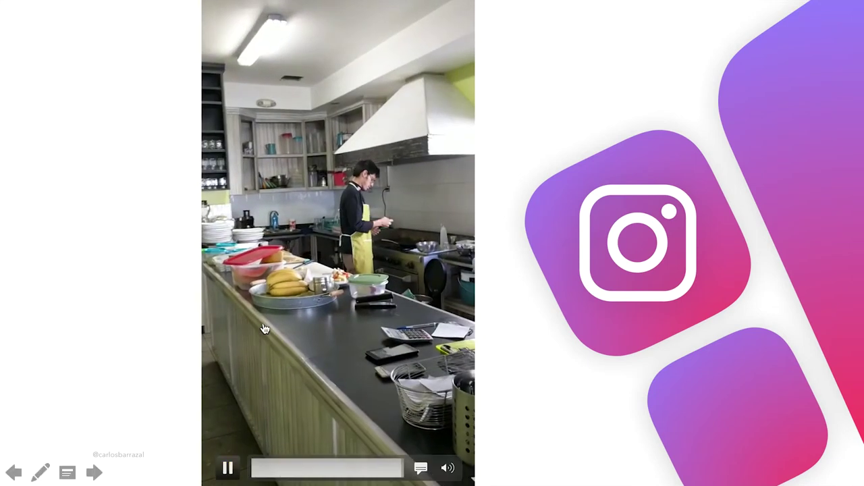
left_click(228, 466)
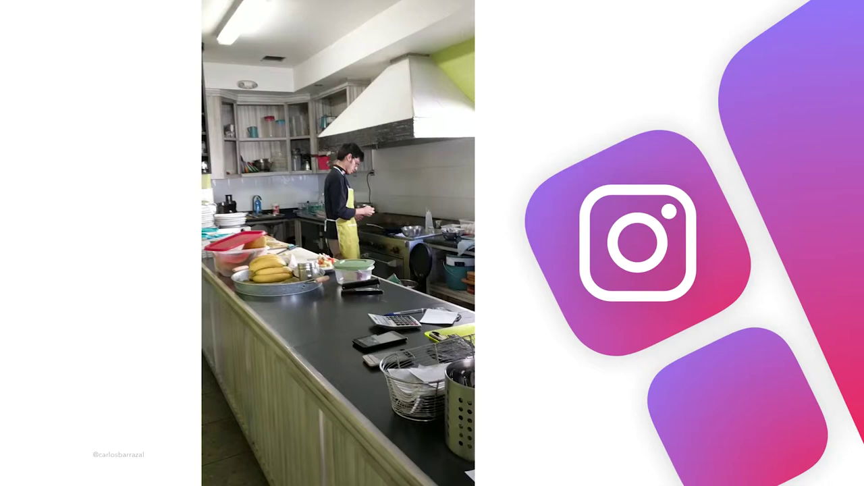
key("Right")
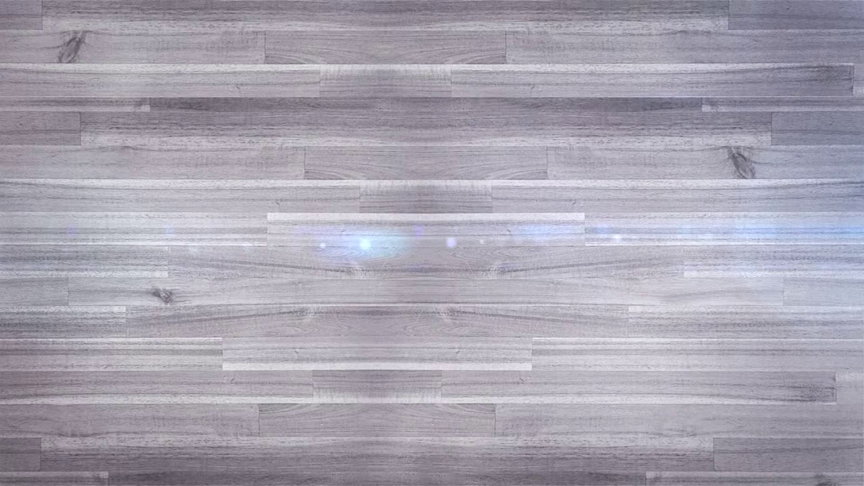
Step: Play the wood-intro menu video through, then exit the slideshow back to slide 9
mouse_move(328, 97)
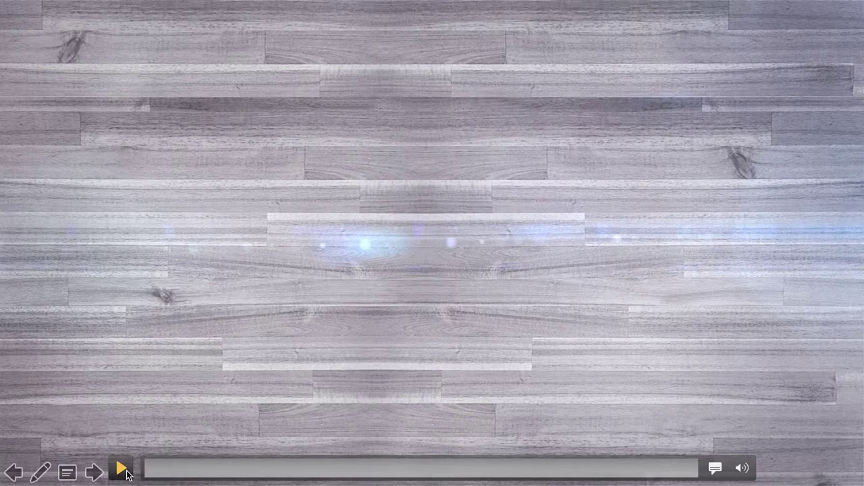
left_click(121, 469)
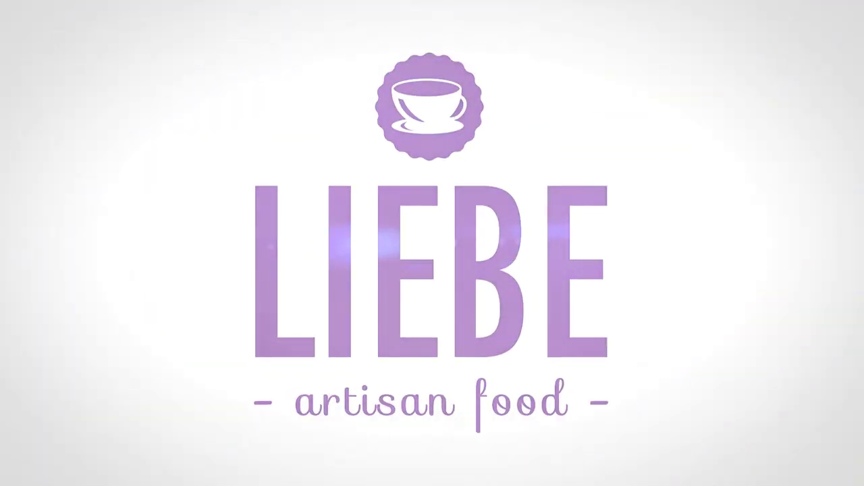
key("Escape")
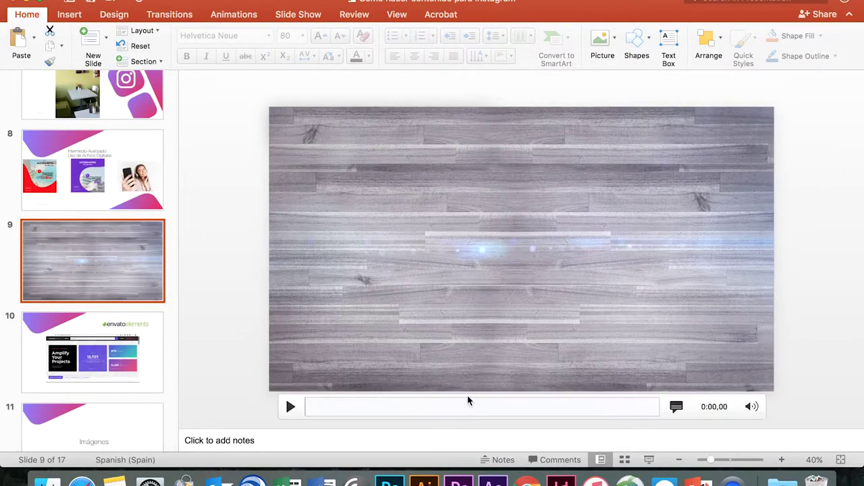
Step: Restart the slideshow from slide 9 and advance to the Como crear Imágenes title slide
left_click(650, 460)
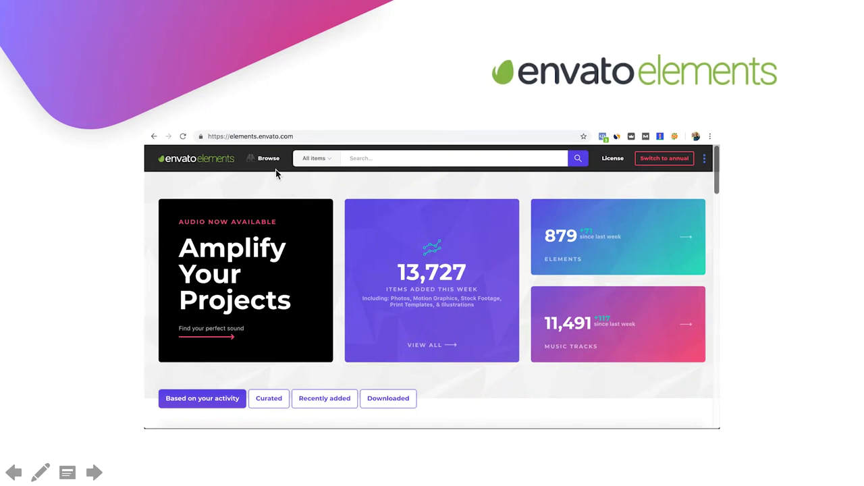
key("Right")
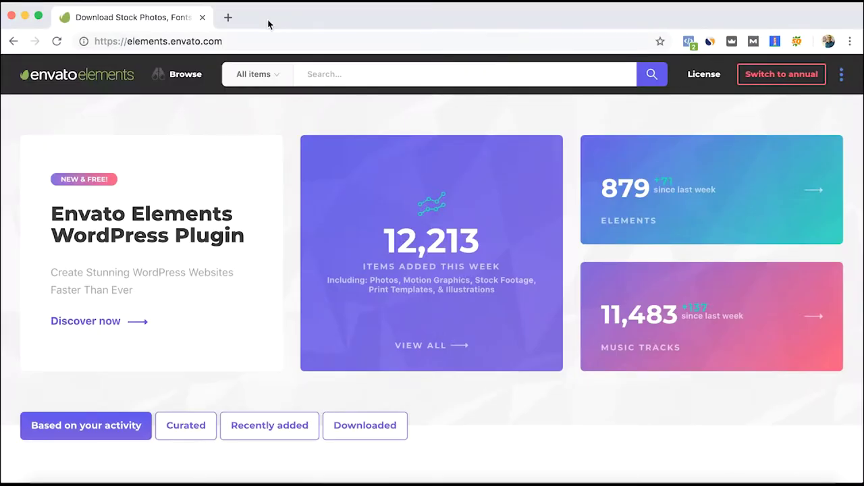
mouse_move(351, 407)
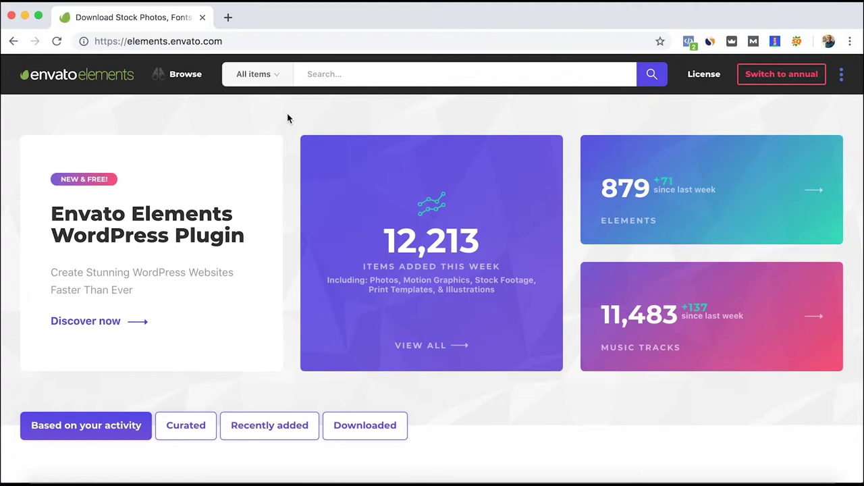
Step: Scroll down through the Envato Elements recommended templates and photos, then back up
scroll(287, 119, "down", 1)
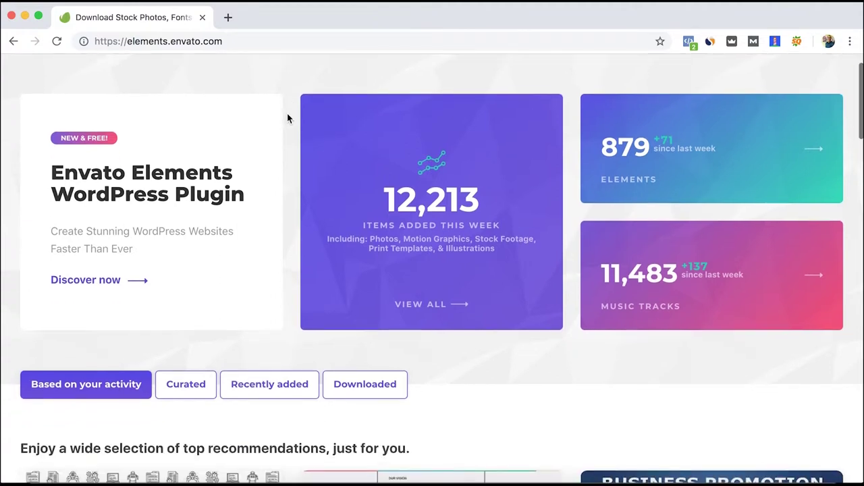
scroll(292, 180, "down", 1)
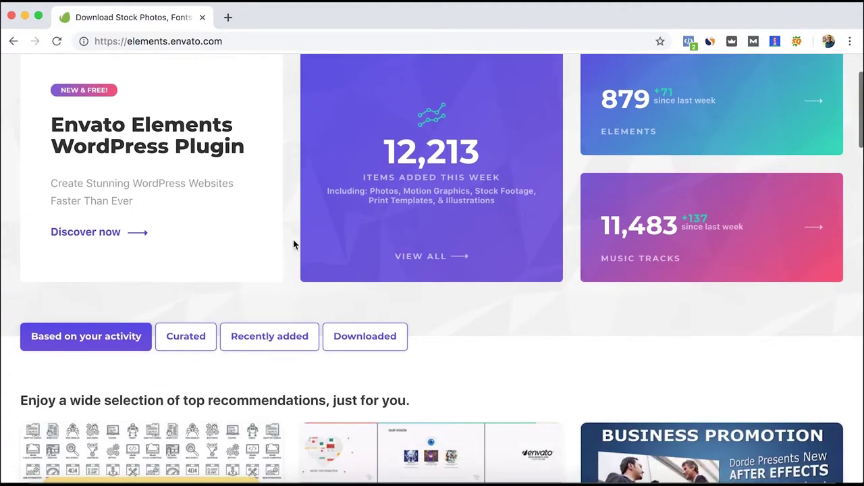
scroll(293, 243, "down", 1)
scroll(289, 294, "down", 1)
scroll(289, 293, "down", 1)
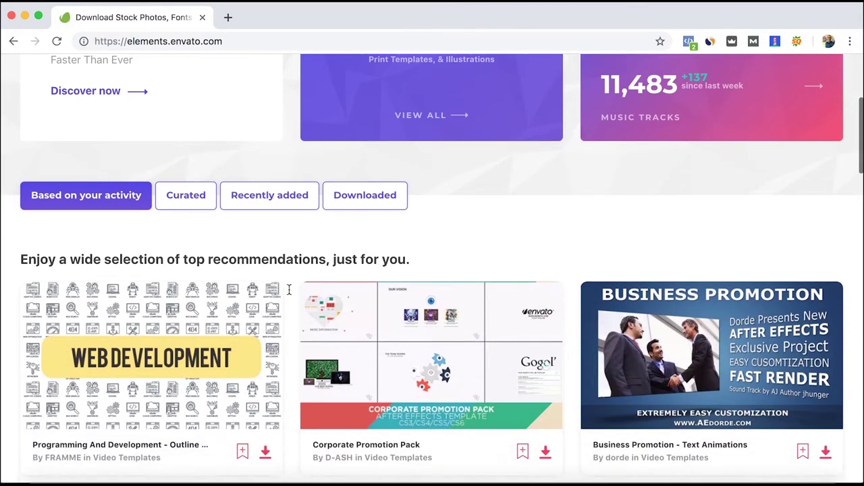
scroll(292, 280, "down", 1)
scroll(293, 280, "down", 1)
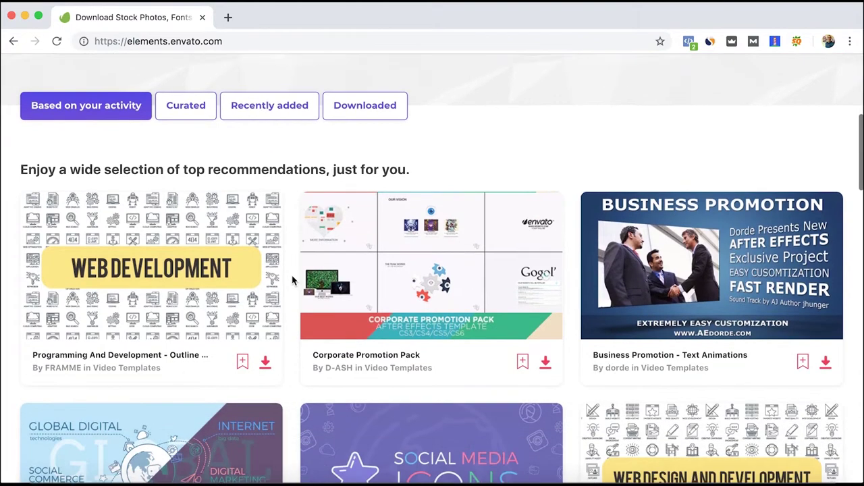
scroll(293, 280, "down", 2)
scroll(292, 280, "down", 2)
scroll(292, 280, "down", 1)
scroll(292, 281, "down", 1)
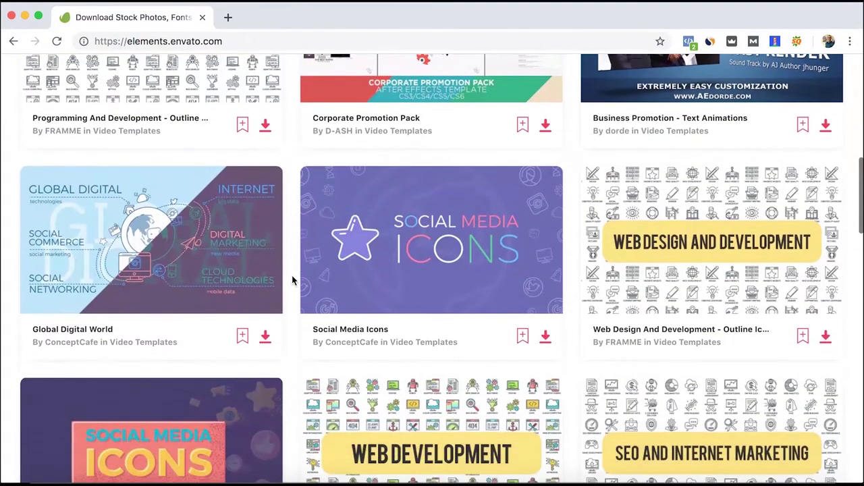
scroll(292, 281, "down", 1)
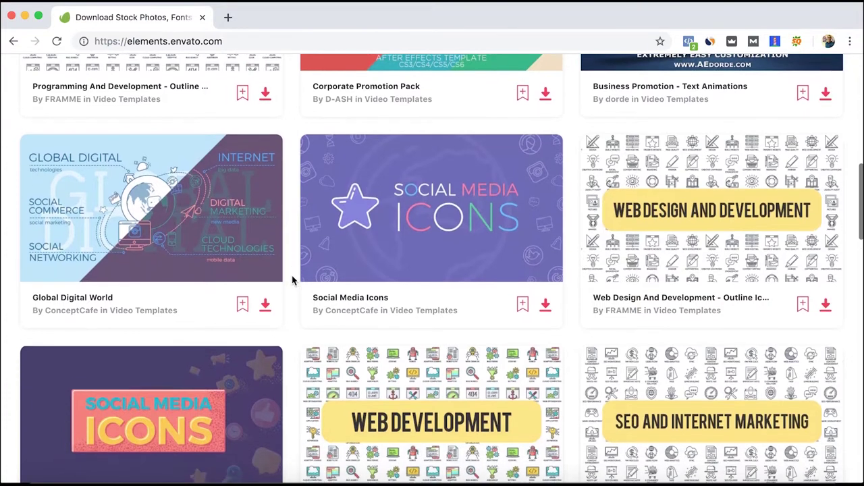
scroll(292, 281, "down", 1)
scroll(292, 281, "down", 2)
scroll(292, 280, "down", 1)
scroll(292, 280, "down", 1)
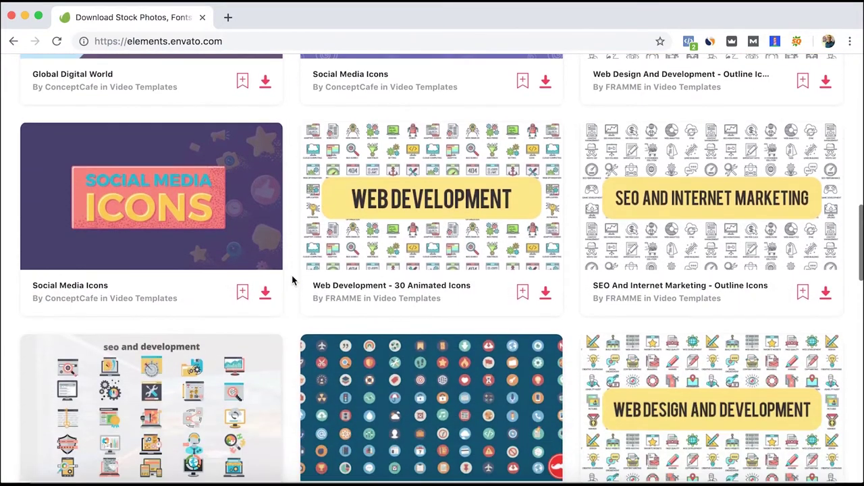
scroll(293, 280, "down", 1)
scroll(293, 280, "down", 1)
scroll(293, 280, "down", 1)
scroll(292, 280, "down", 2)
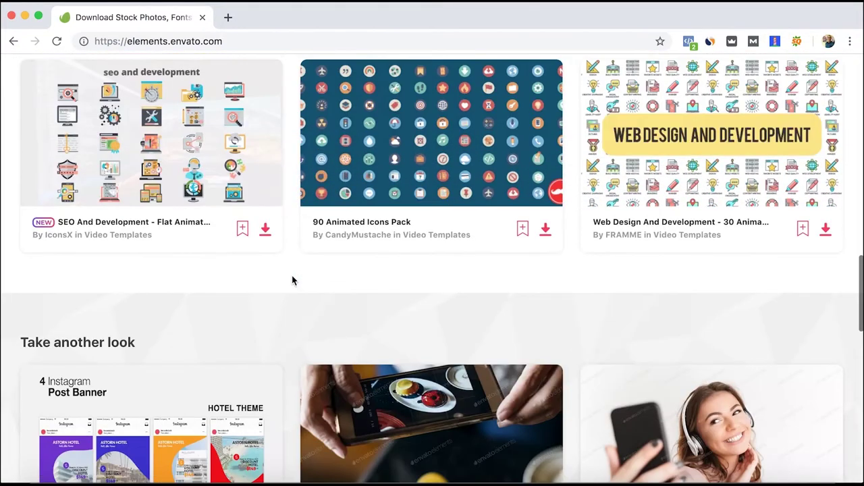
scroll(292, 280, "down", 2)
scroll(292, 281, "down", 1)
scroll(293, 280, "down", 1)
scroll(292, 280, "down", 1)
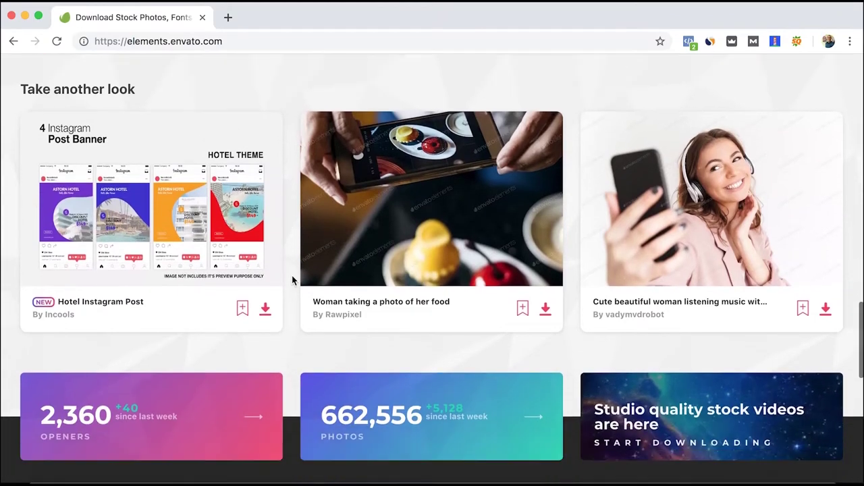
scroll(292, 280, "up", 10)
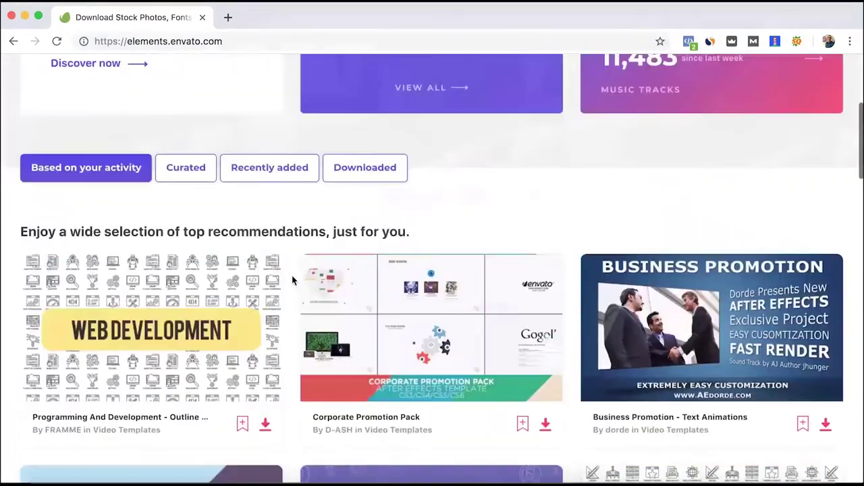
scroll(293, 281, "up", 5)
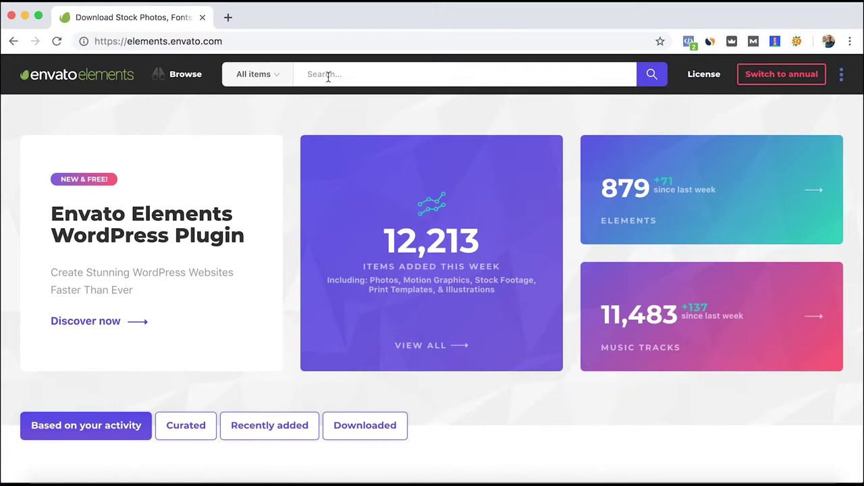
Step: Search Envato Elements for 'hotel instagram' and open the Hotel Instagram Post graphic
left_click(328, 77)
type("hotel ")
type("i")
type("nt")
key("BackSpace")
key("BackSpace")
type("nstagram")
key("Return")
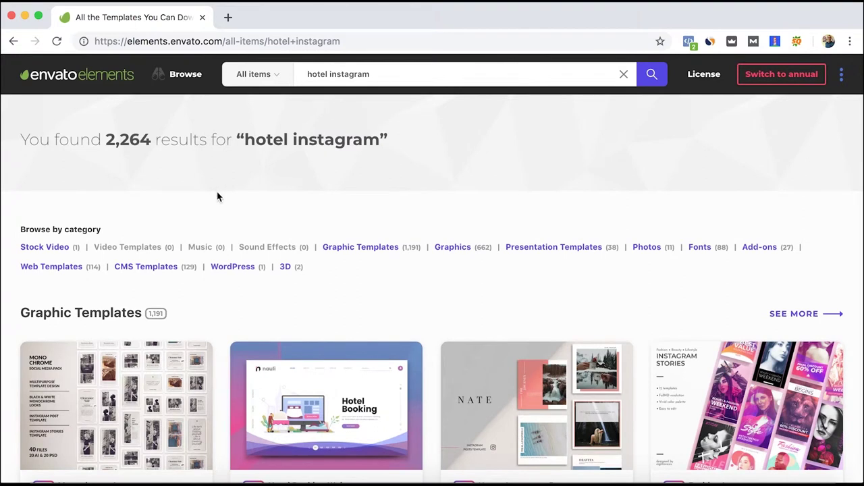
scroll(217, 256, "down", 5)
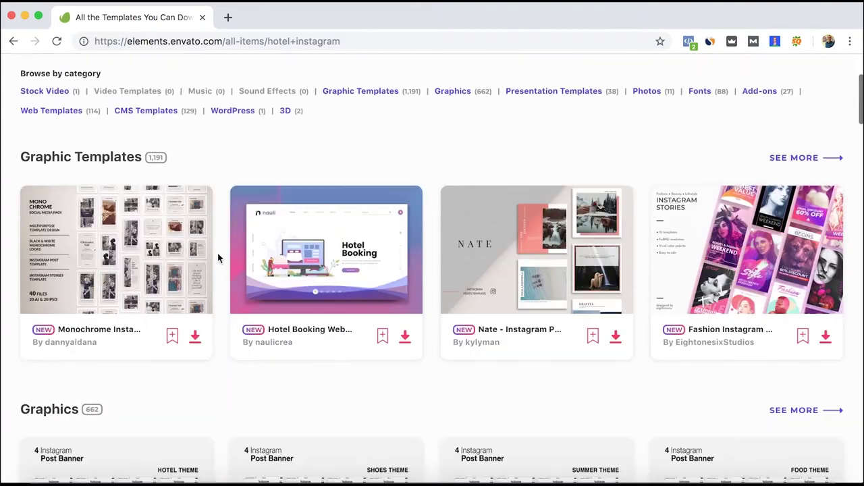
scroll(217, 255, "down", 5)
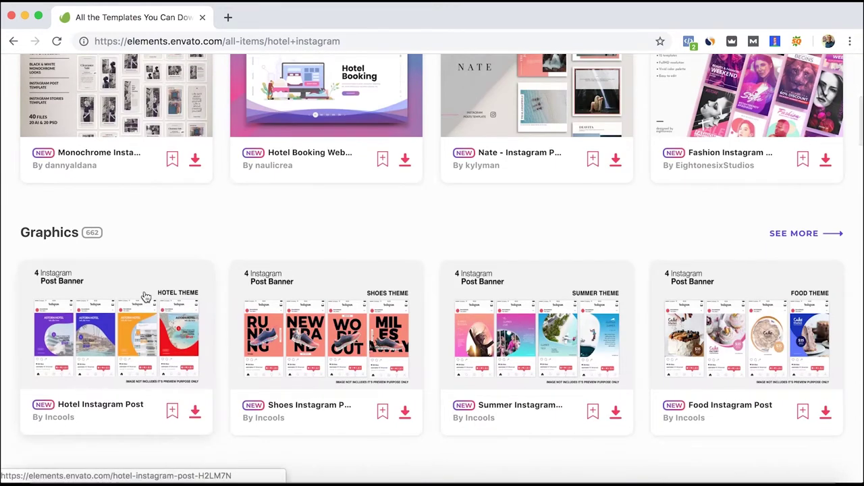
left_click(143, 297)
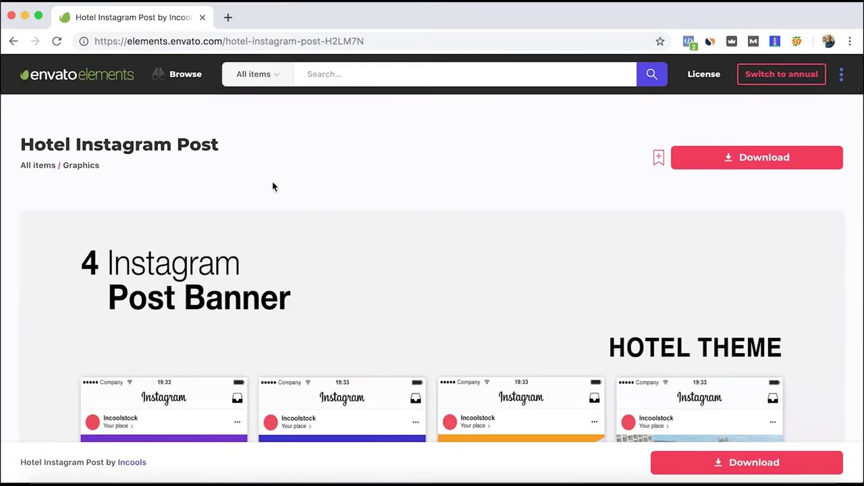
Step: Download the Hotel Instagram Post into the 'Como hacer contenido para instagram' project
scroll(273, 187, "down", 2)
scroll(273, 188, "down", 2)
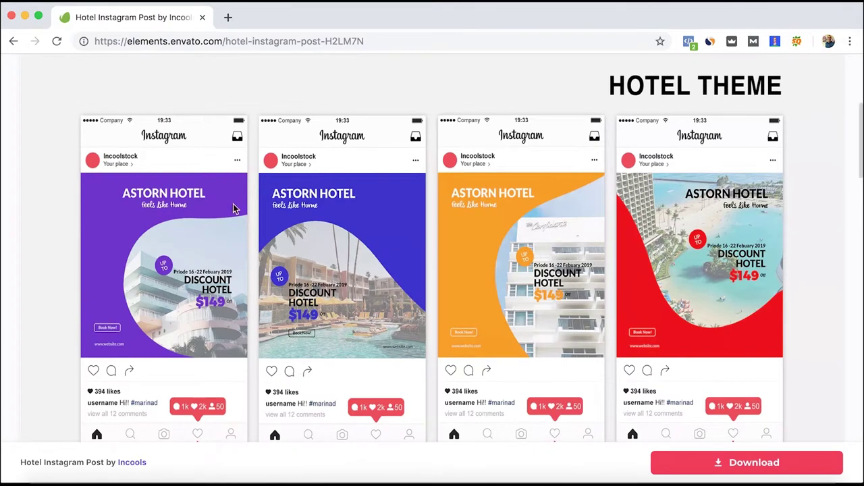
left_click(779, 464)
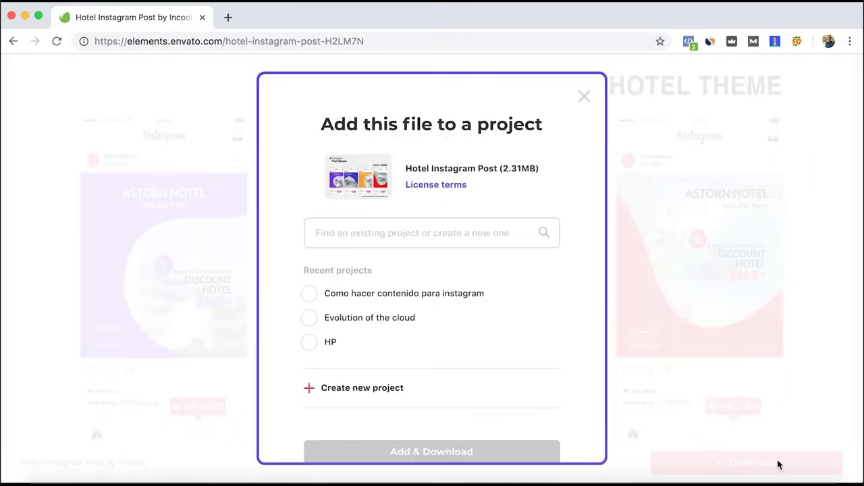
left_click(468, 295)
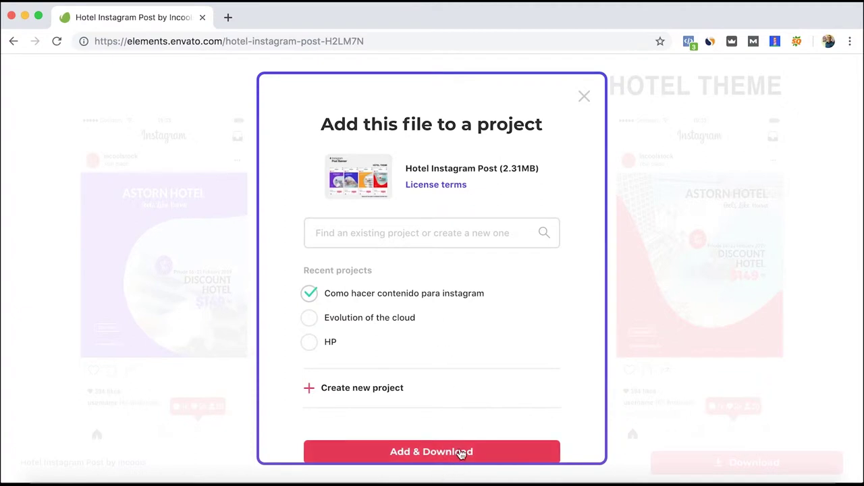
left_click(585, 96)
Step: Begin a new 'hotel' search and open the item category list
scroll(563, 175, "up", 10)
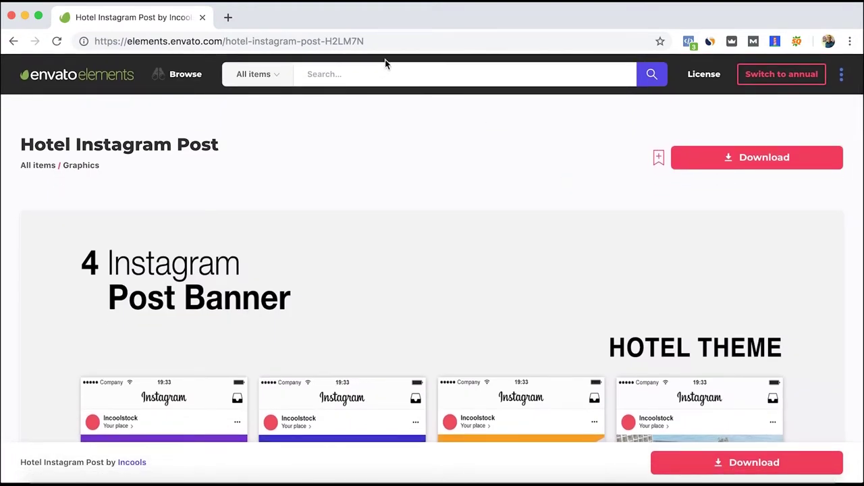
left_click(379, 73)
type("hotel")
left_click(277, 75)
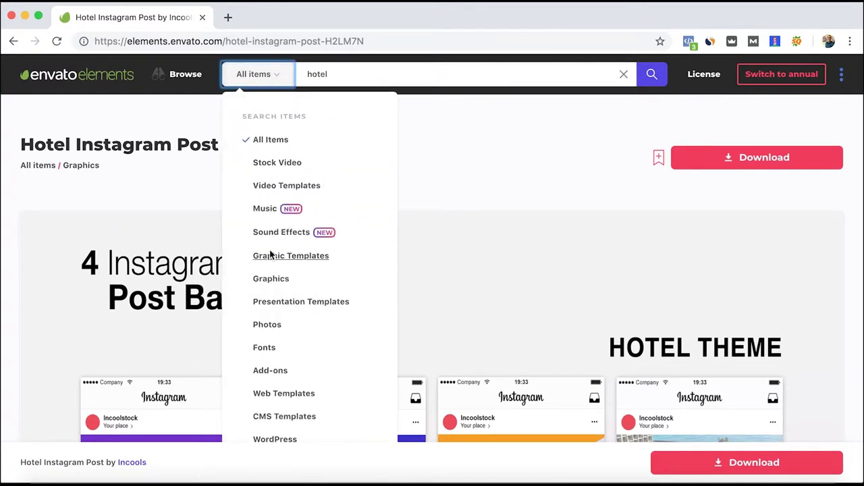
scroll(271, 254, "down", 2)
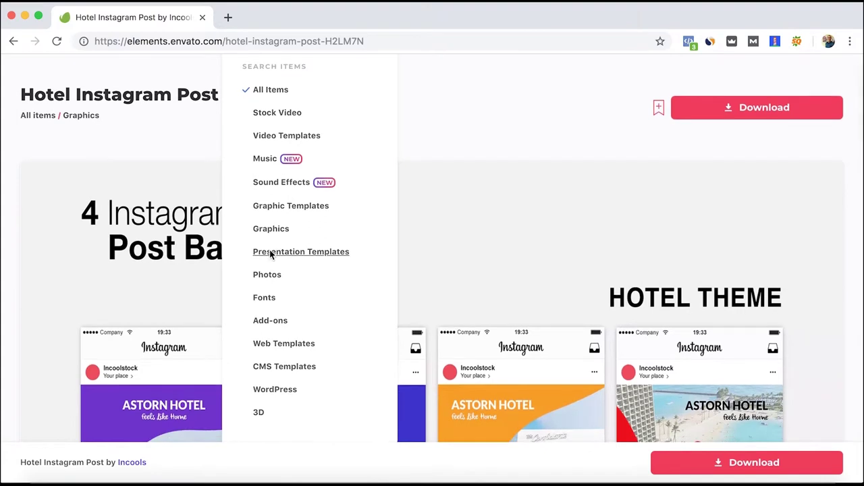
scroll(271, 254, "down", 1)
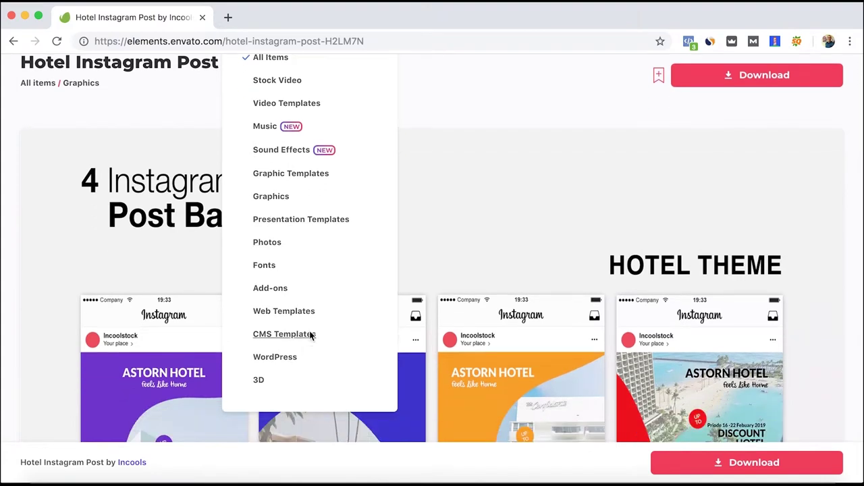
Step: Restrict the hotel search to Photos and open the modern hotel room photo with two separate beds
left_click(272, 245)
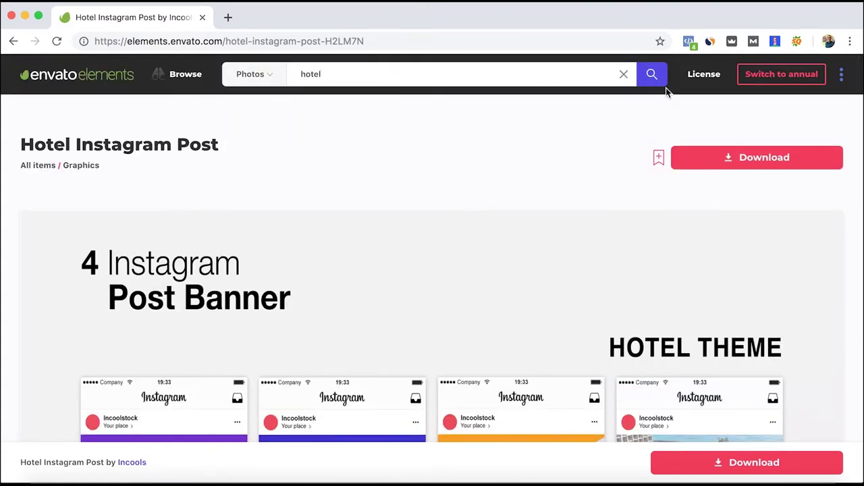
left_click(652, 76)
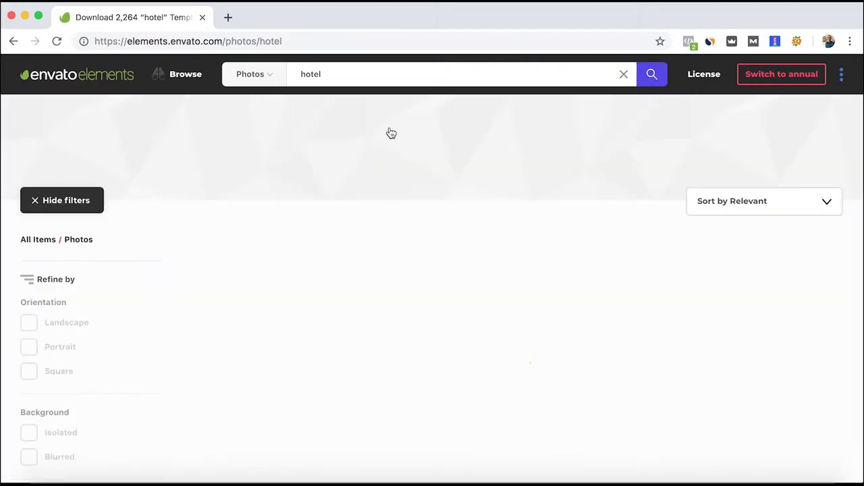
scroll(258, 240, "down", 3)
scroll(259, 240, "down", 3)
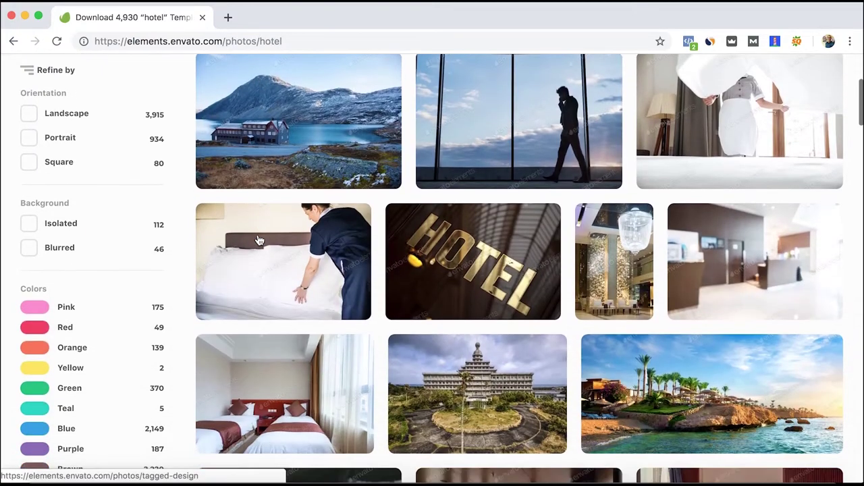
scroll(258, 240, "down", 5)
scroll(258, 239, "down", 4)
scroll(259, 238, "down", 4)
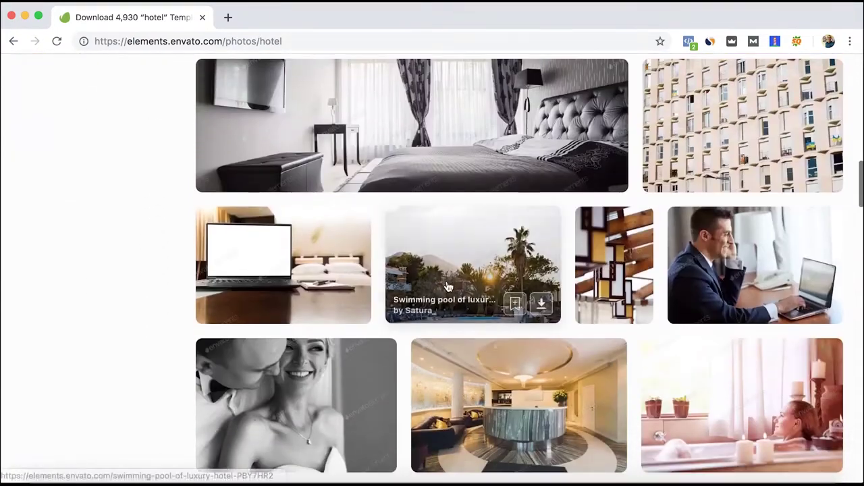
scroll(432, 325, "down", 2)
scroll(426, 339, "down", 2)
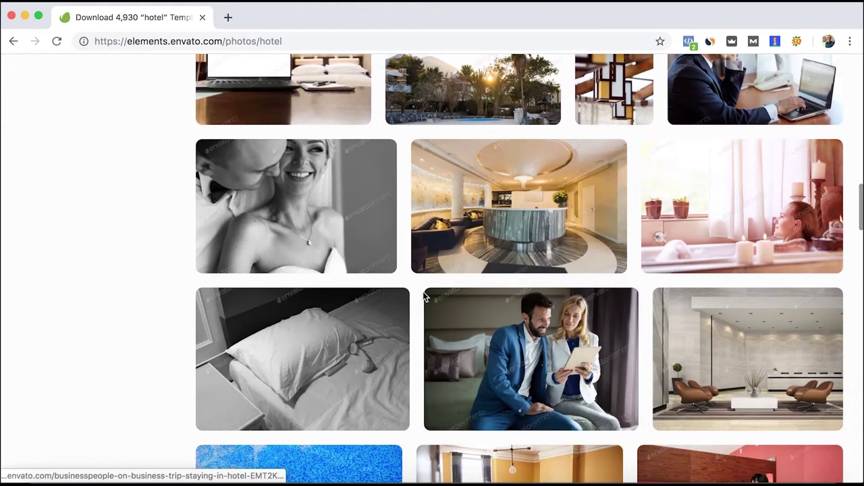
scroll(424, 297, "down", 2)
scroll(423, 292, "down", 2)
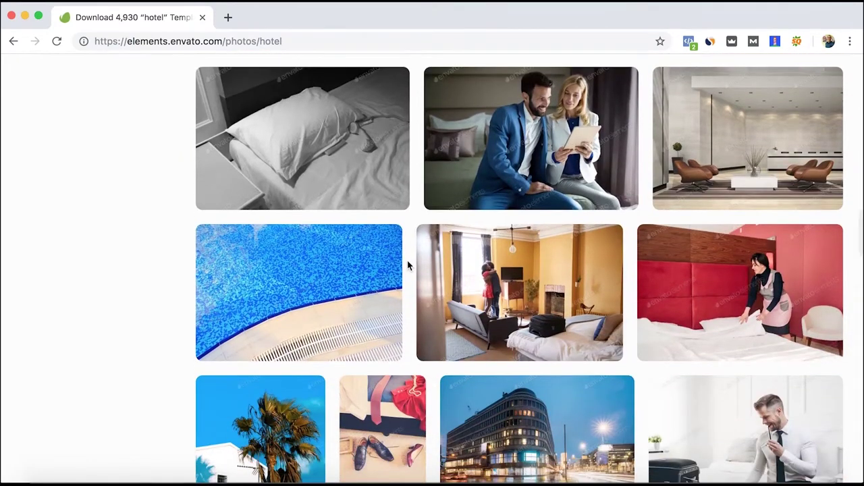
scroll(407, 266, "down", 1)
scroll(434, 317, "down", 2)
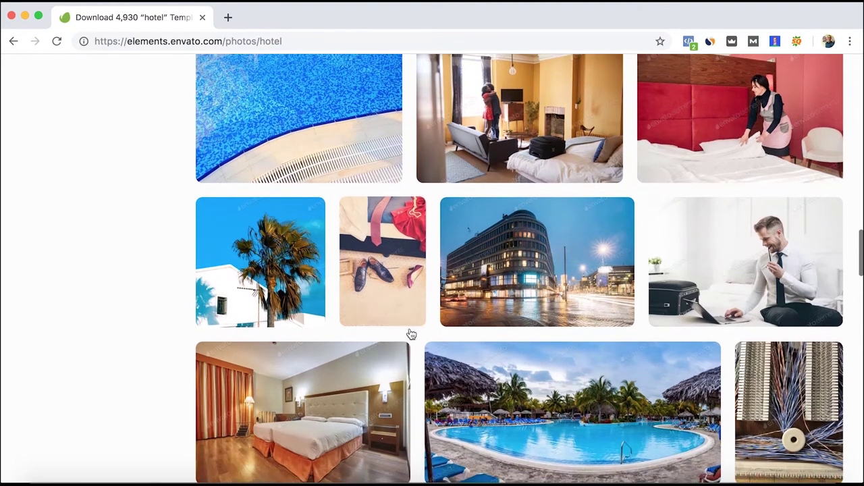
scroll(407, 330, "down", 1)
left_click(390, 325)
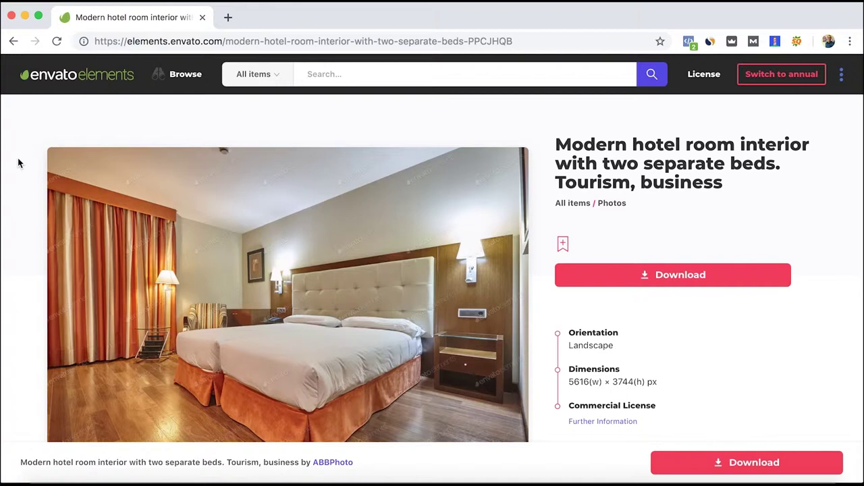
scroll(19, 178, "down", 1)
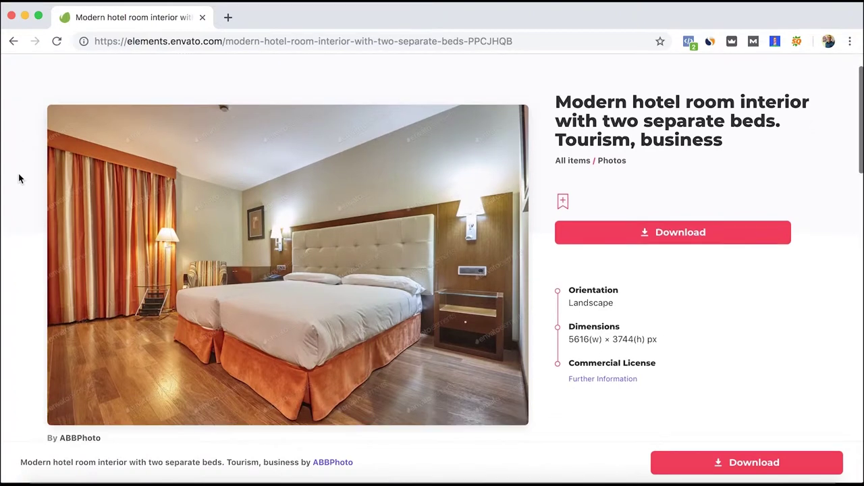
scroll(19, 178, "up", 1)
mouse_move(195, 80)
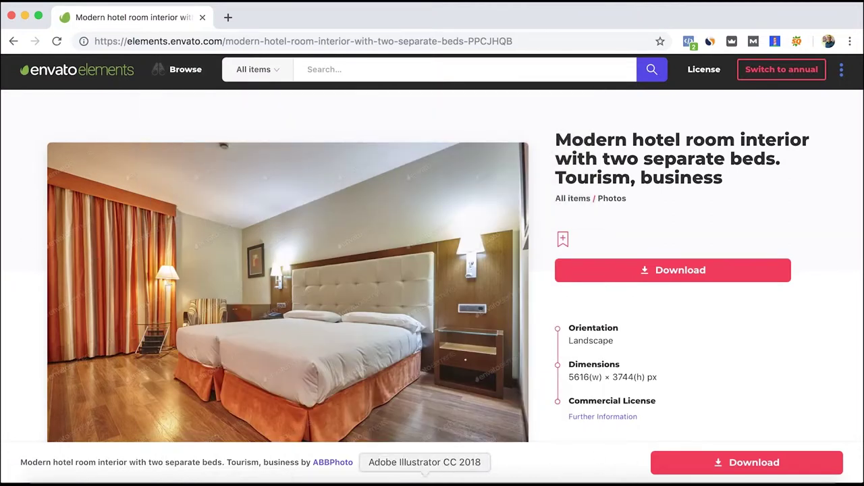
Step: In Photoshop's Hotel Instagram Post document, preview the Post 04 and Post 03 designs
left_click(390, 477)
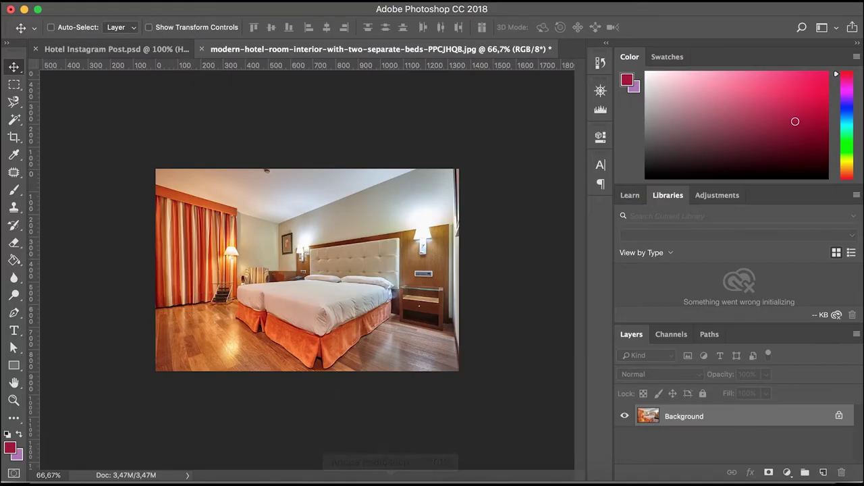
left_click(99, 47)
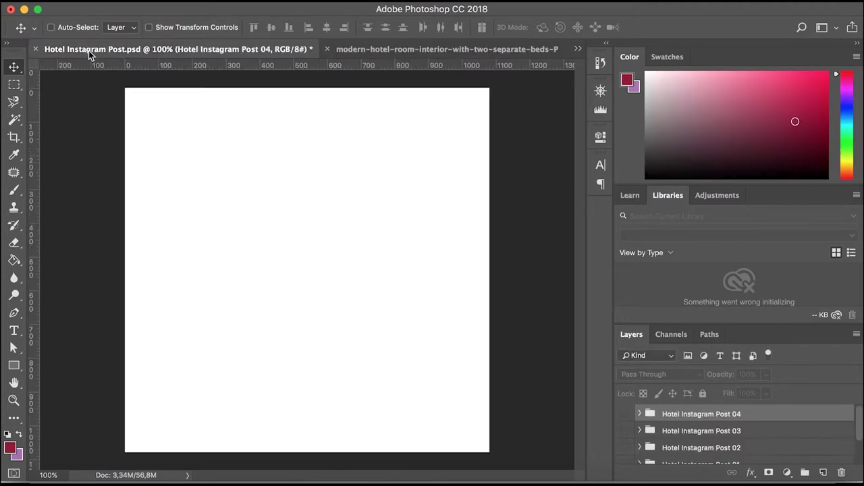
left_click(625, 414)
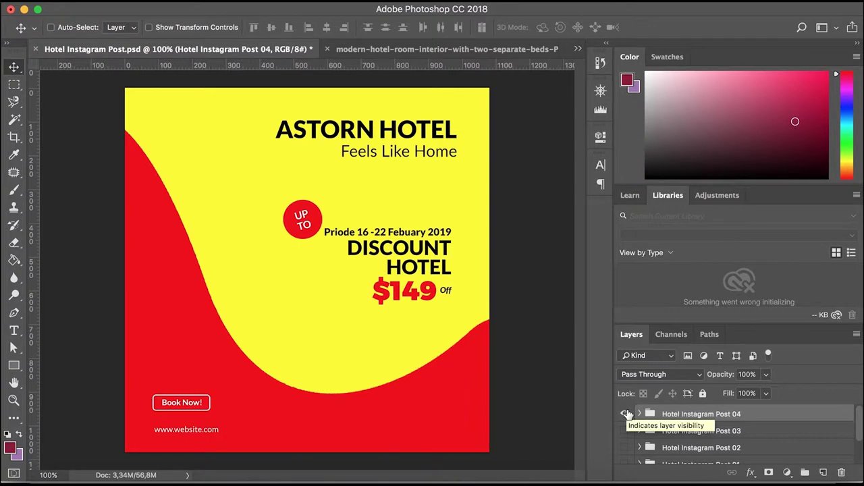
left_click(625, 430)
left_click(626, 414)
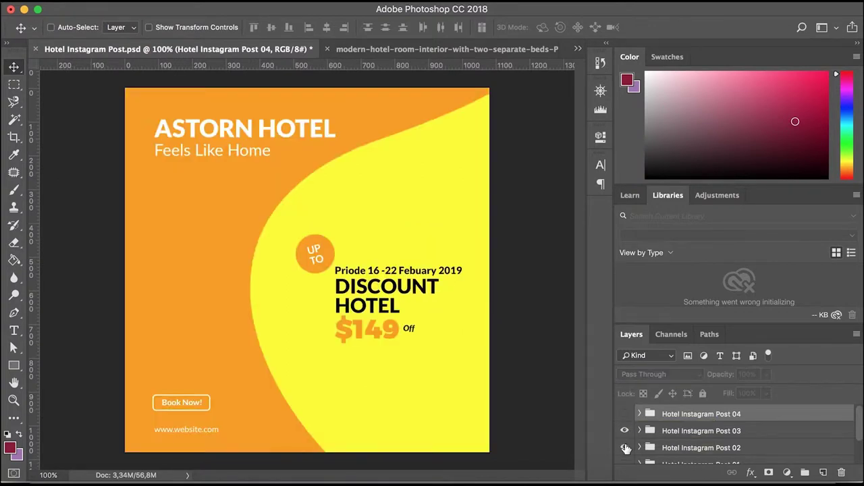
Step: Preview Post 02, leave only the purple Post 01 visible, then return to the hotel room photo
left_click(625, 448)
left_click(625, 431)
scroll(626, 434, "down", 1)
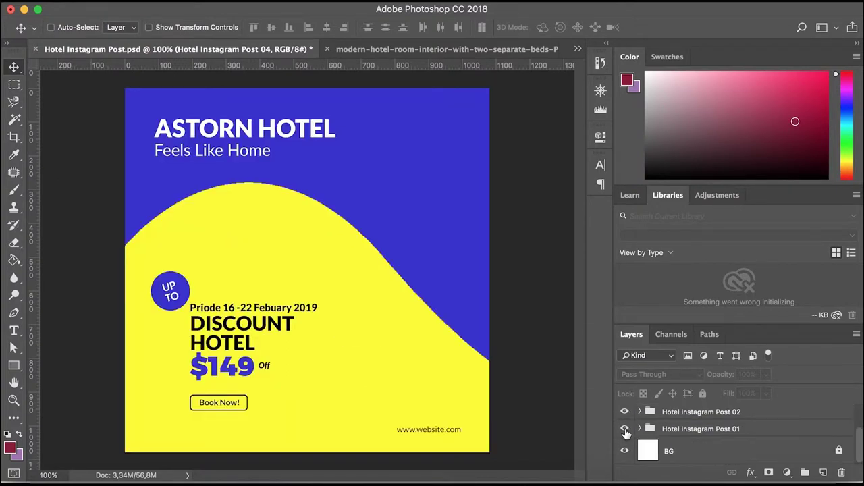
left_click(626, 429)
left_click(625, 412)
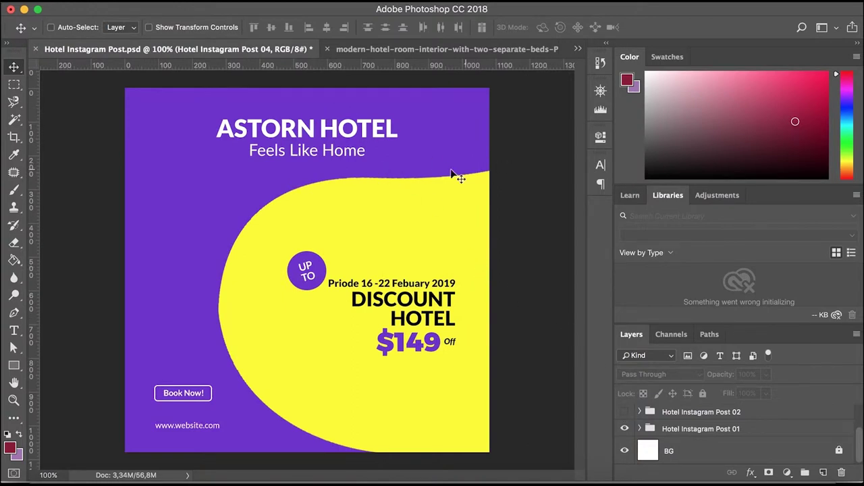
left_click(404, 50)
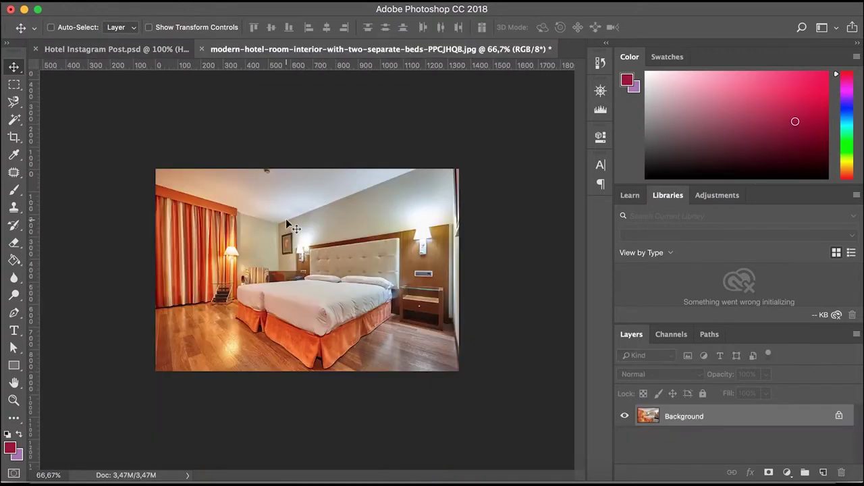
Step: Drag the hotel room photo into Hotel Instagram Post.psd as a new layer
mouse_move(285, 218)
left_mouse_down()
mouse_move(170, 49)
mouse_move(464, 347)
left_mouse_up()
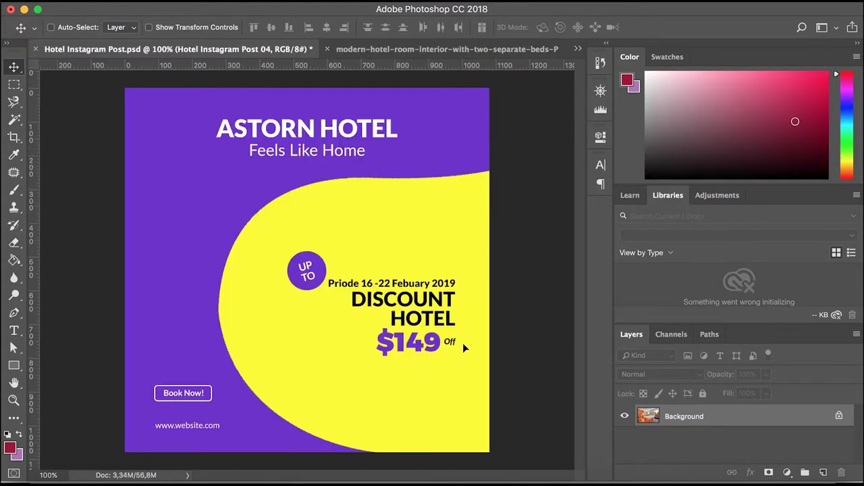
left_click_drag(509, 305, 420, 276)
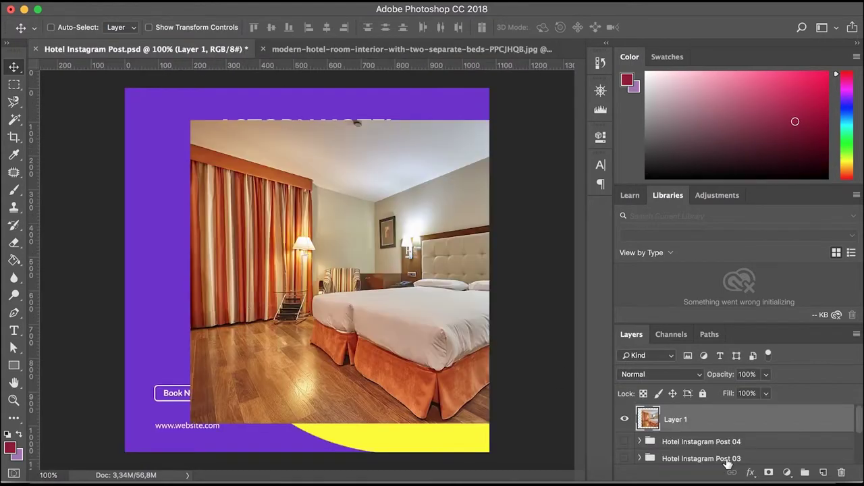
scroll(728, 465, "down", 3)
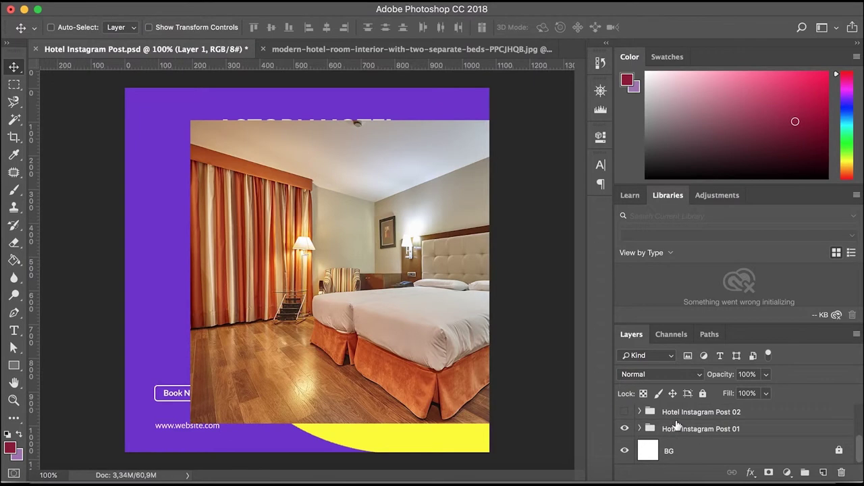
Step: Select the Hotel Instagram Post 02, 03 and 04 groups and delete them
double_click(680, 413)
key("Return")
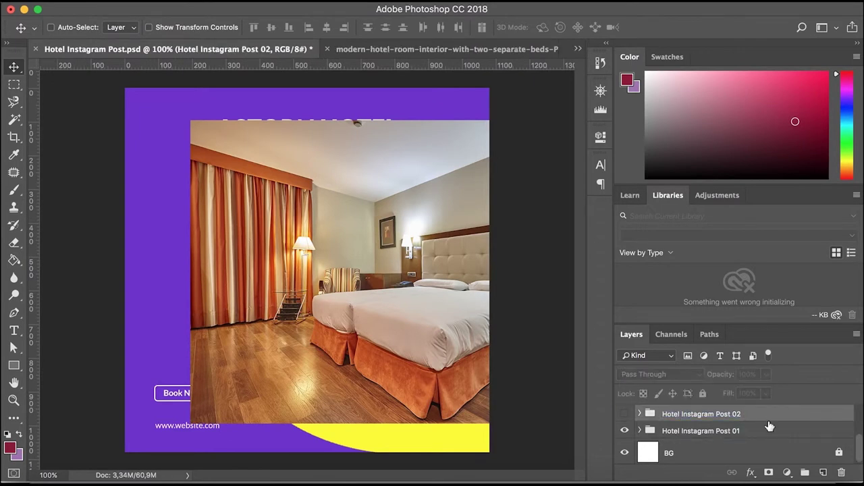
double_click(768, 417)
key("Escape")
scroll(763, 431, "up", 3)
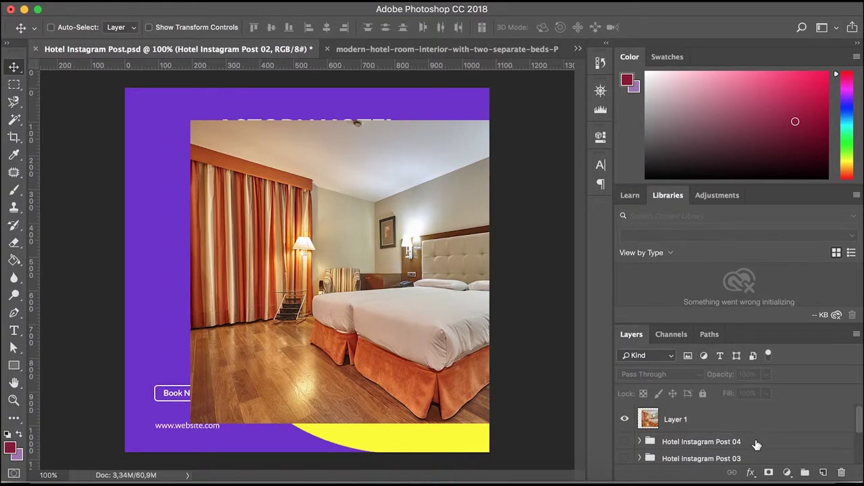
left_click(755, 442, "shift")
right_click(755, 443)
left_click(709, 122)
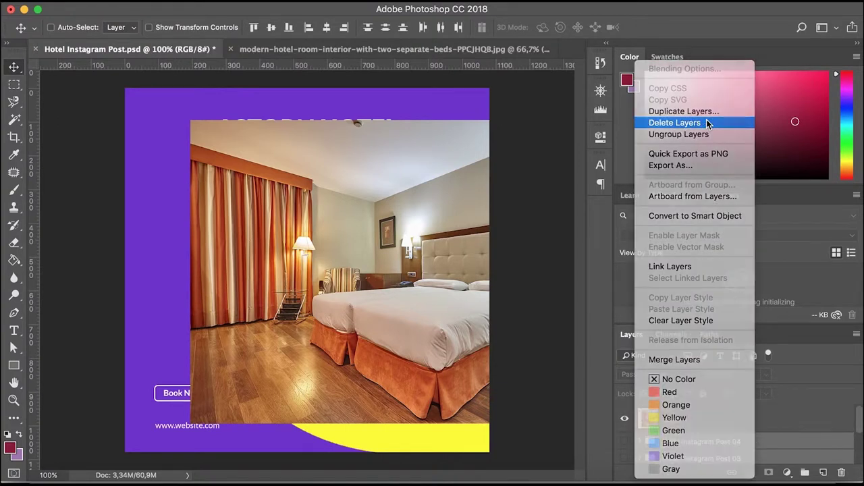
Step: Confirm the deletion and move Layer 1 into the Image Here group, clipping it to the frame
key("Return")
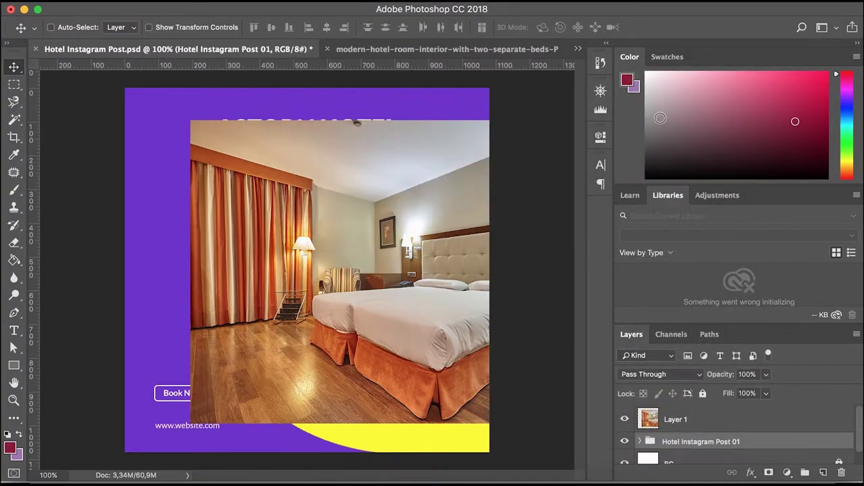
left_click(640, 441)
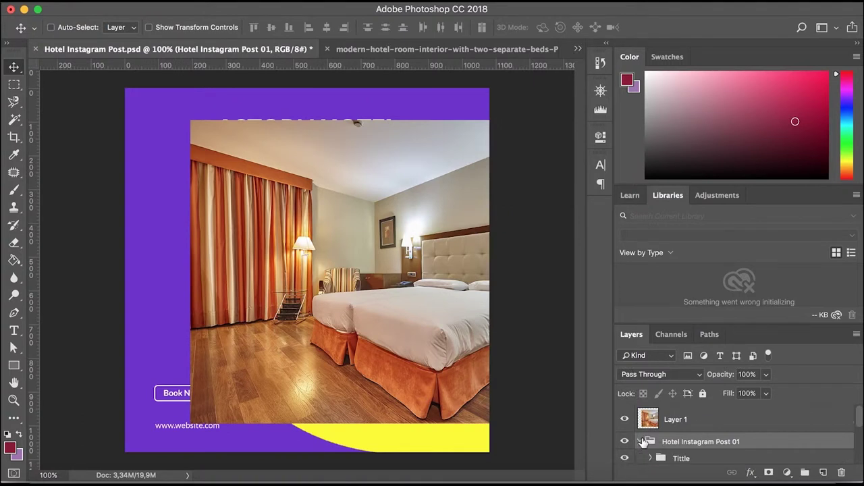
scroll(645, 436, "down", 2)
left_click(651, 429)
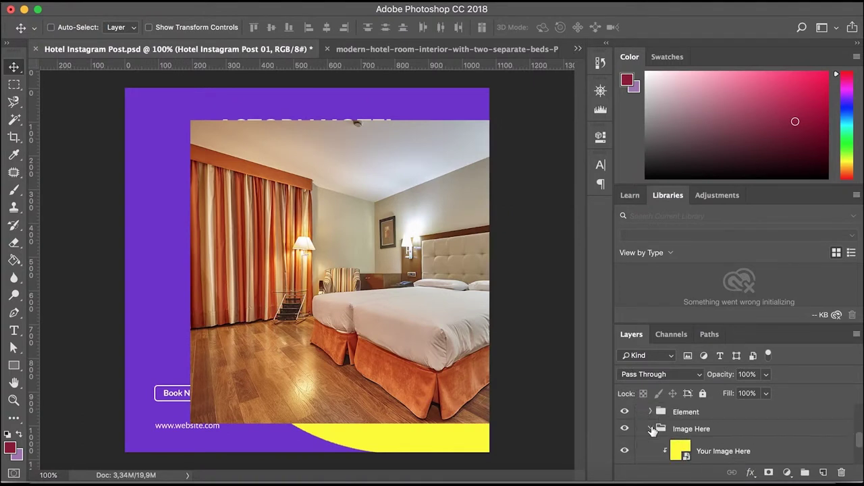
scroll(662, 424, "up", 3)
scroll(665, 420, "up", 1)
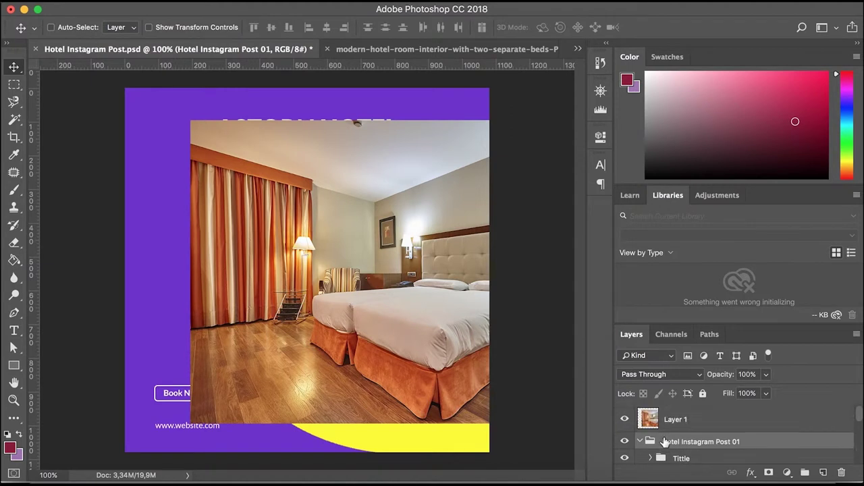
mouse_move(673, 418)
left_mouse_down()
mouse_move(670, 466)
mouse_move(683, 420)
left_mouse_up()
left_click(669, 449)
Step: Shift the hotel room photo down to fit the curved frame
left_click(669, 449)
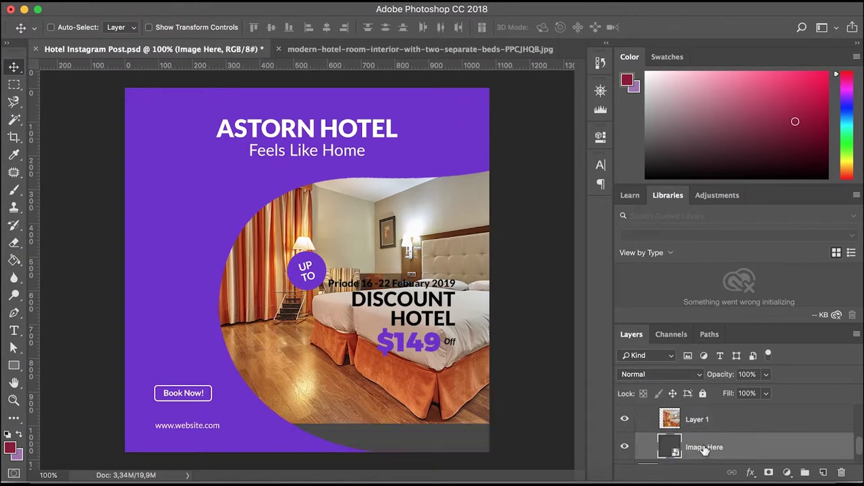
left_click(721, 420)
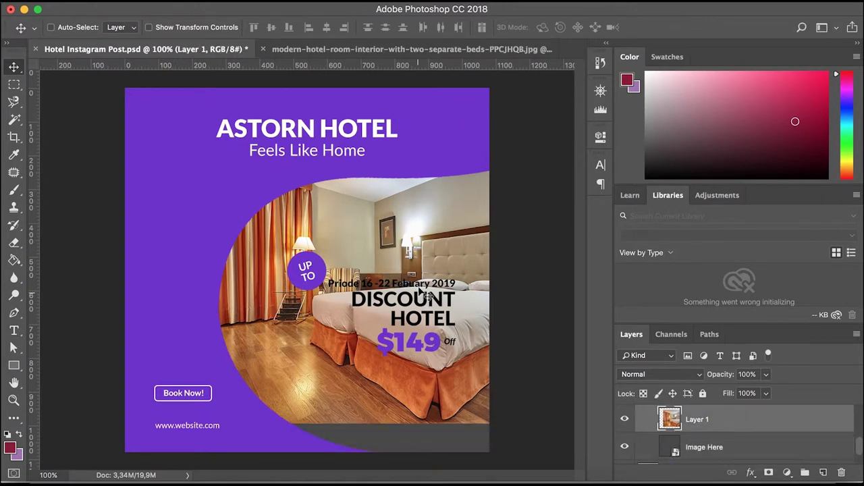
left_click_drag(436, 250, 435, 279)
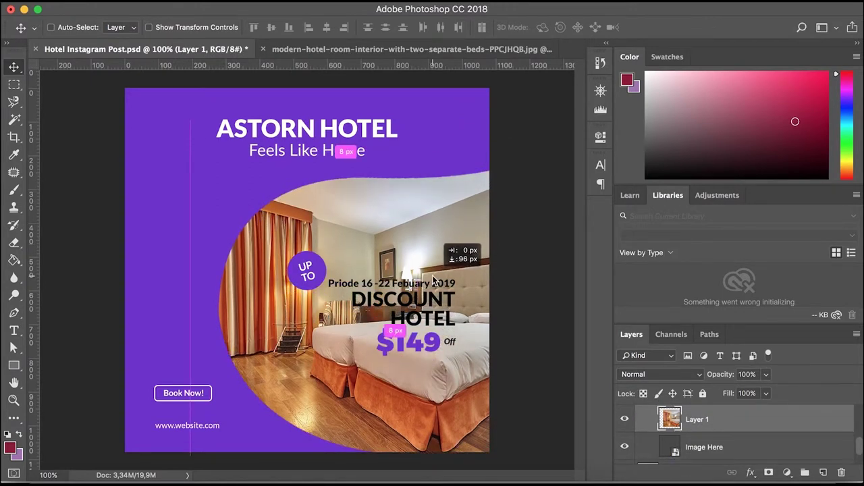
scroll(736, 449, "up", 3)
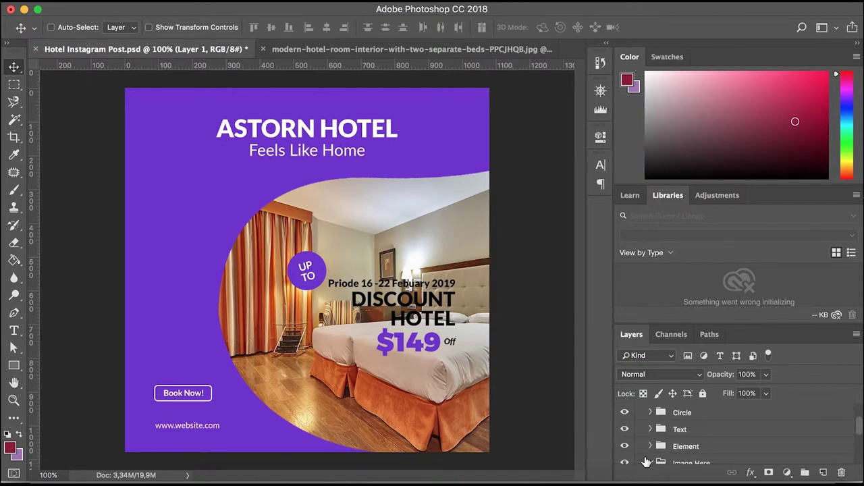
left_click(649, 461)
scroll(662, 426, "up", 1)
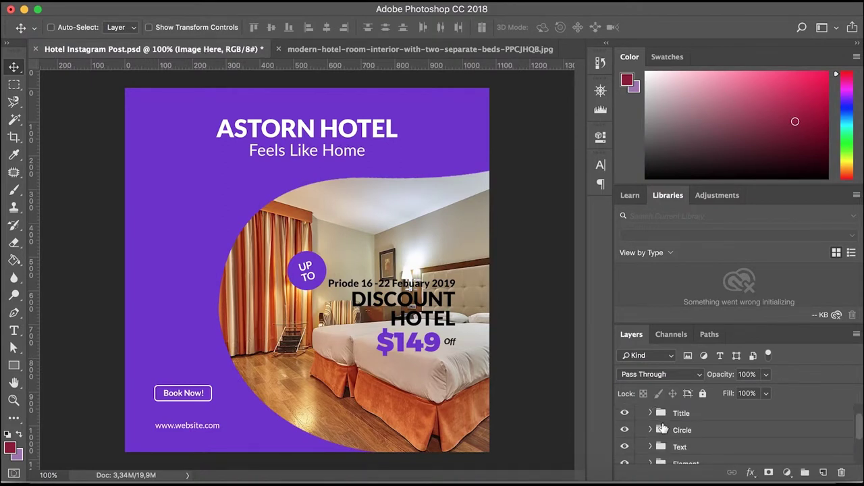
Step: Change the ASTORN HOTEL headline in the Tittle group to HOTEL Heilbronn
left_click(650, 413)
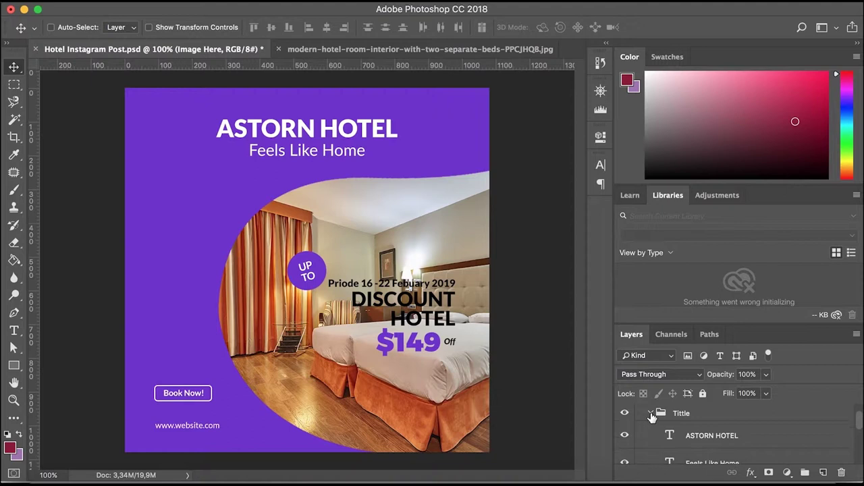
left_click(704, 439)
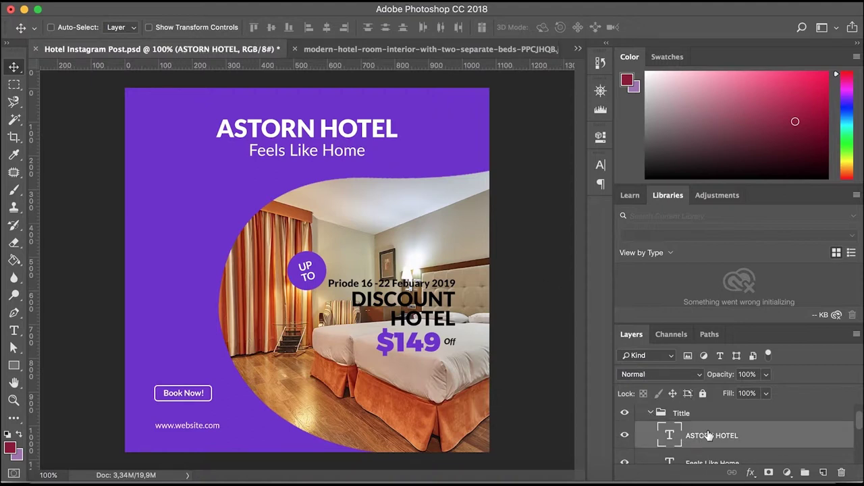
key("t")
left_click(323, 128)
key("BackSpace")
key("BackSpace")
key("BackSpace")
key("BackSpace")
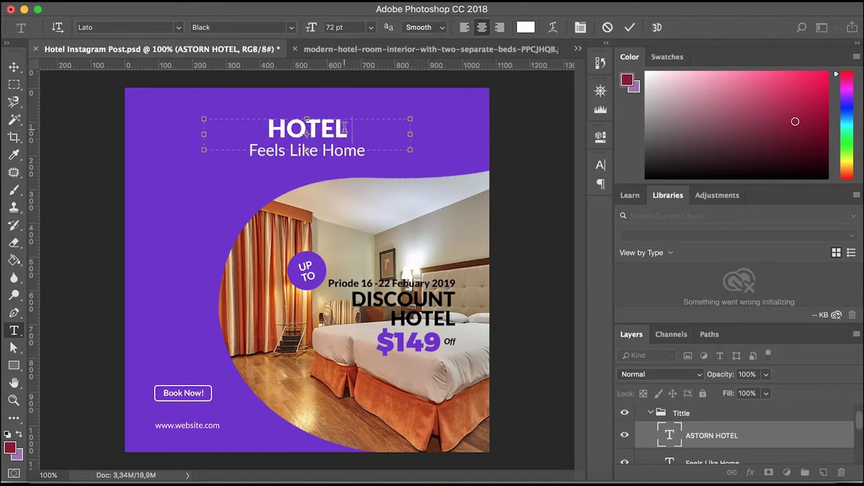
type("Heilbron")
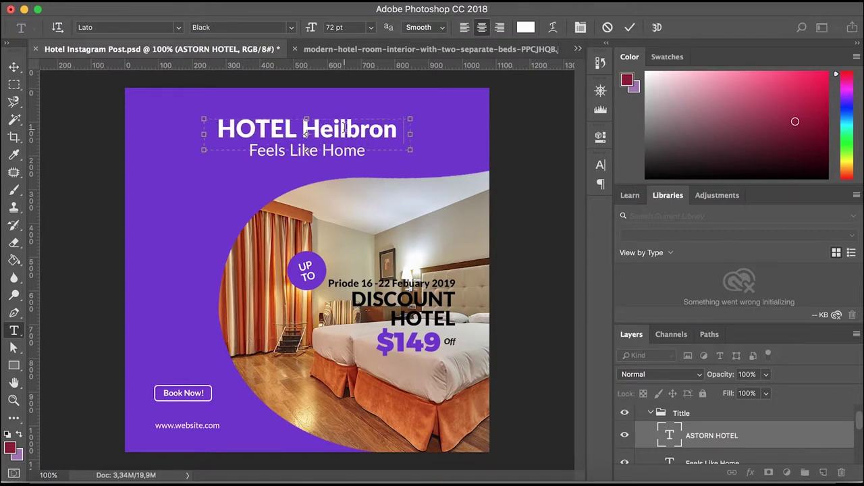
type("n")
key("ctrl+Return")
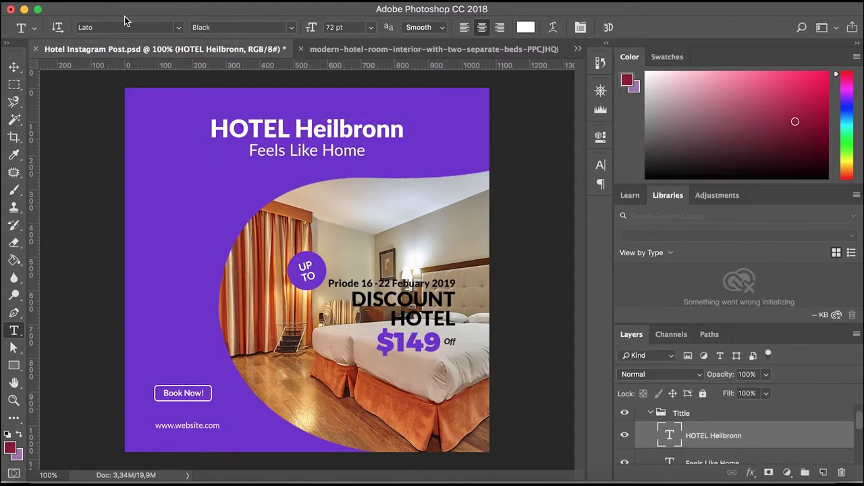
Step: Set the headline font to Avenir Roman
left_click(175, 31)
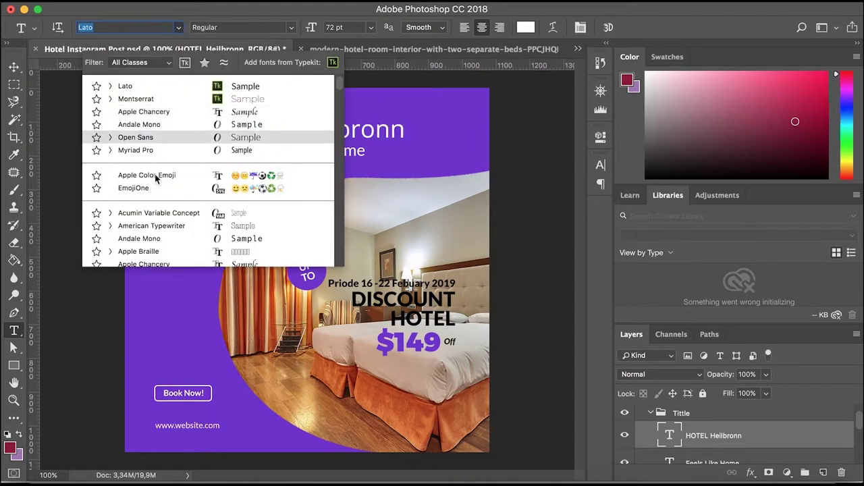
scroll(182, 172, "down", 2)
scroll(154, 183, "down", 4)
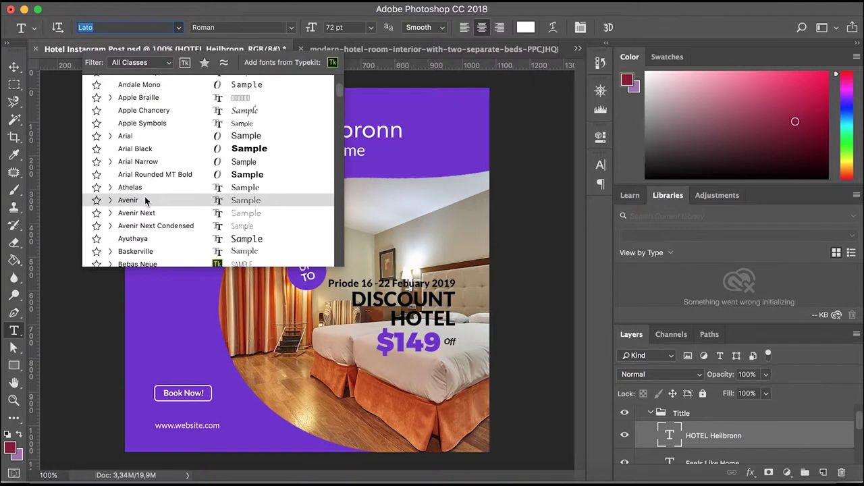
left_click(144, 197)
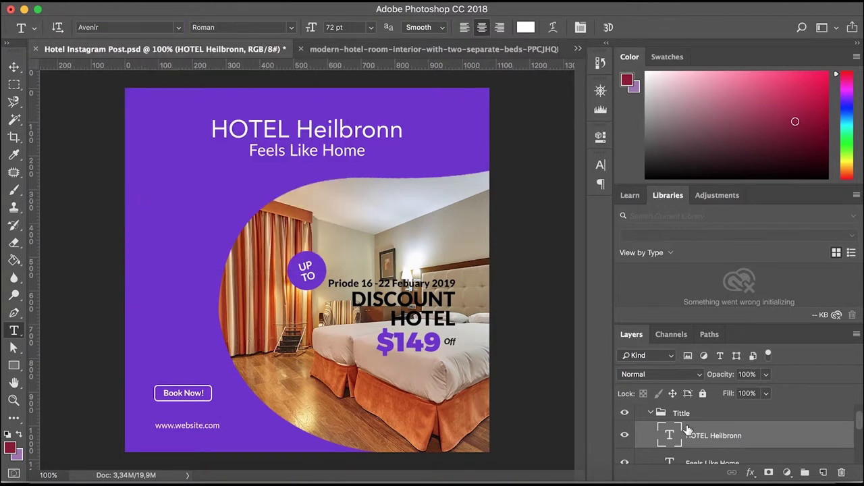
scroll(687, 432, "down", 1)
scroll(684, 429, "down", 2)
scroll(685, 430, "up", 3)
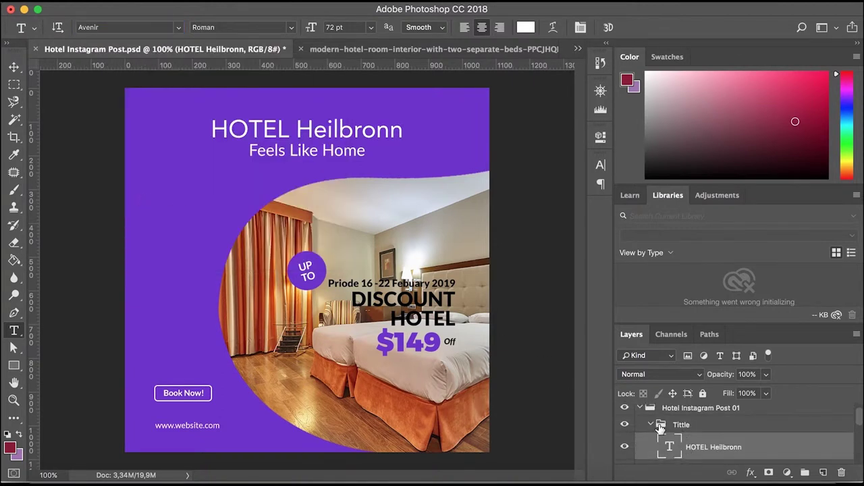
Step: Collapse the Tittle group and select the Priode date layer in the Text group
left_click(650, 425)
scroll(678, 430, "down", 2)
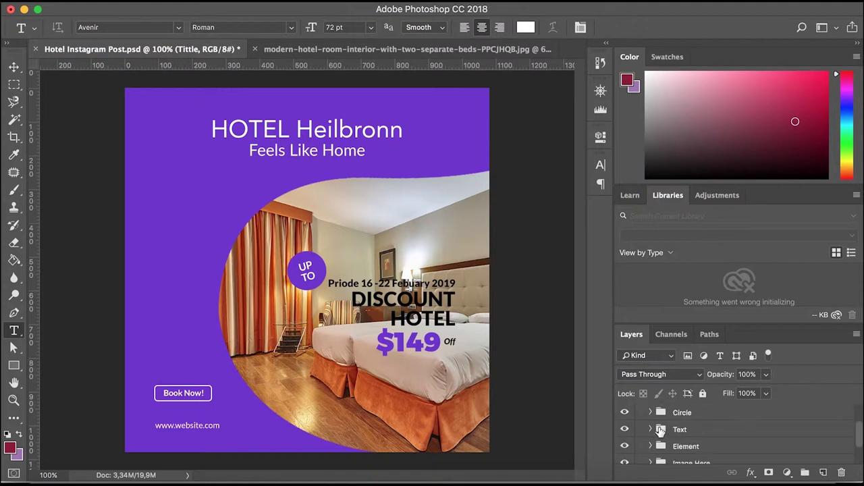
left_click(651, 430)
scroll(685, 434, "down", 2)
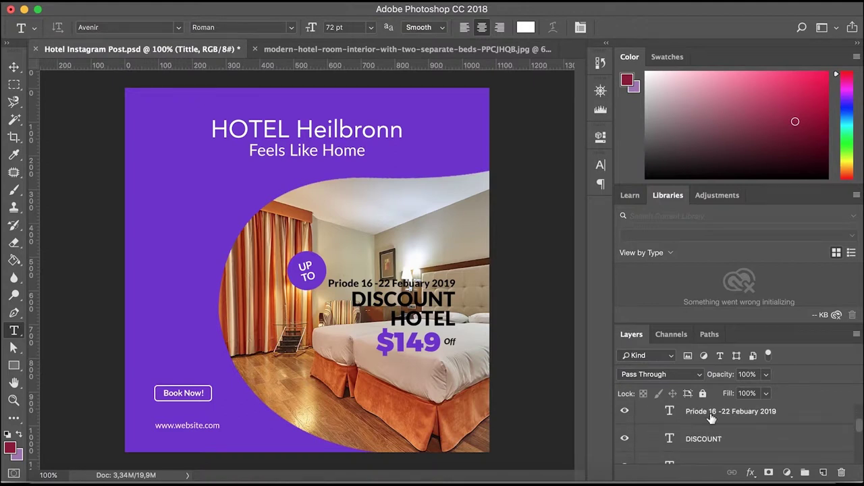
left_click(711, 419)
Step: Edit the date line to read 19-29 Marzo 2019
left_click(424, 283)
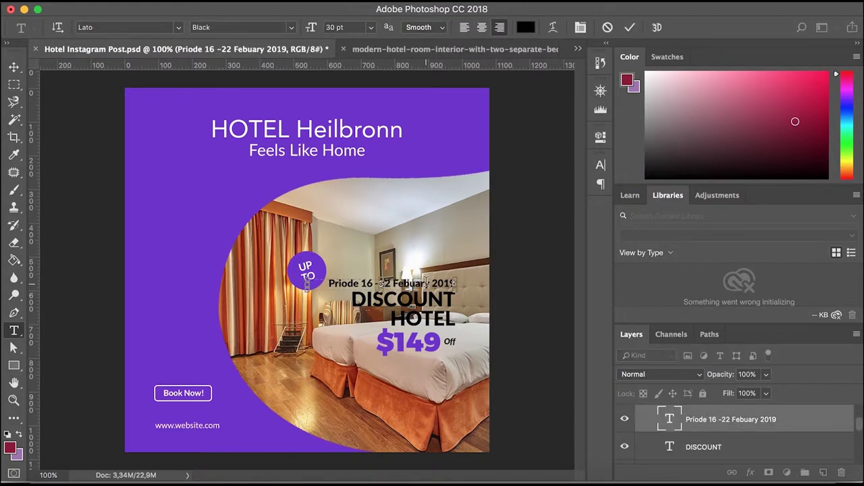
key("BackSpace")
key("BackSpace")
key("BackSpace")
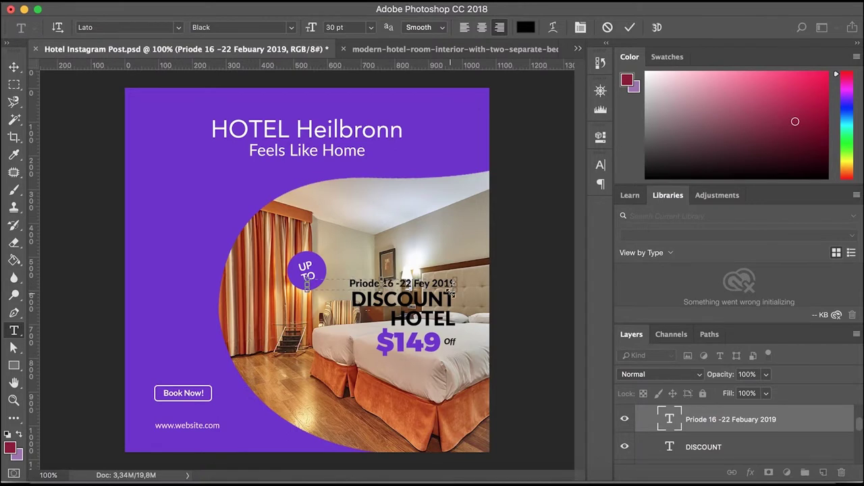
key("BackSpace")
type("Marzo")
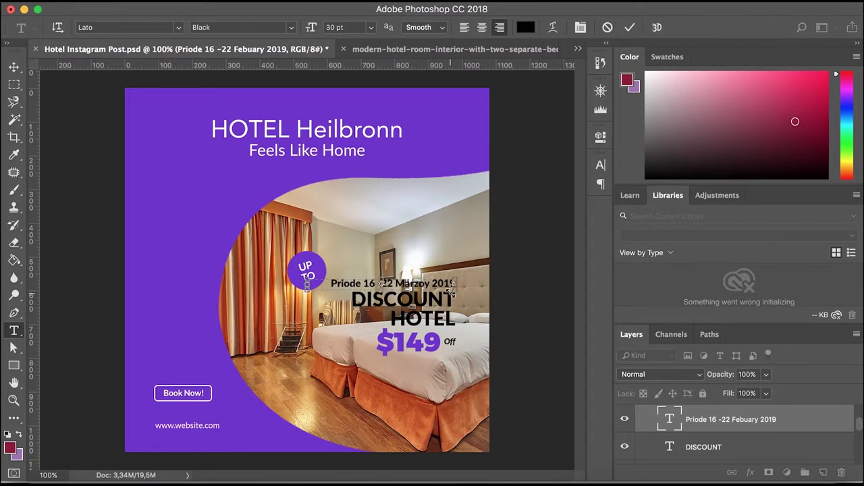
key("Delete")
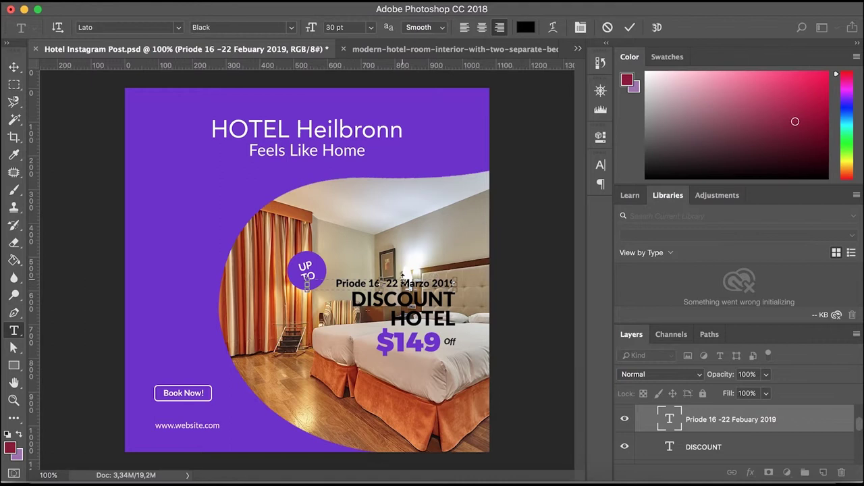
key("BackSpace")
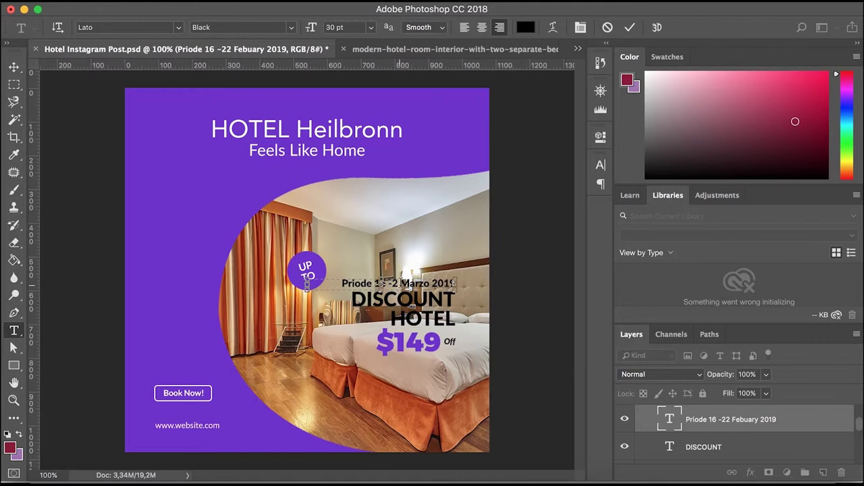
key("BackSpace")
type("39")
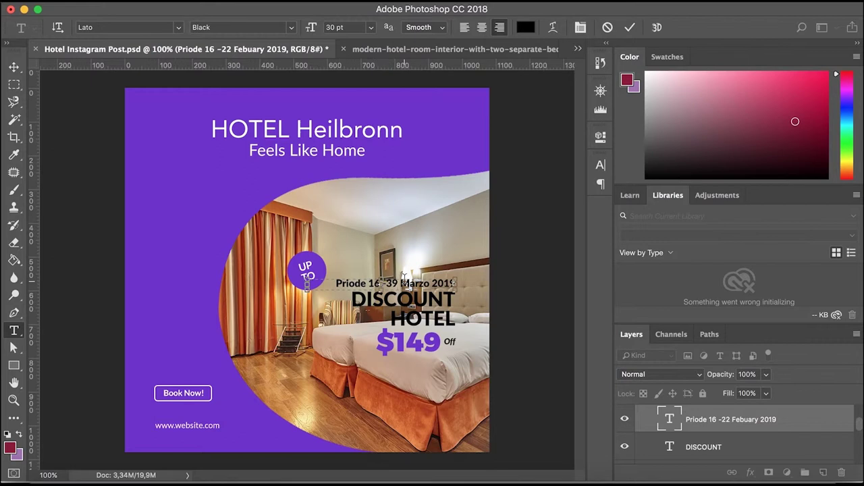
key("BackSpace")
key("BackSpace")
type("29")
key("BackSpace")
key("BackSpace")
type("1")
key("BackSpace")
left_click(718, 418)
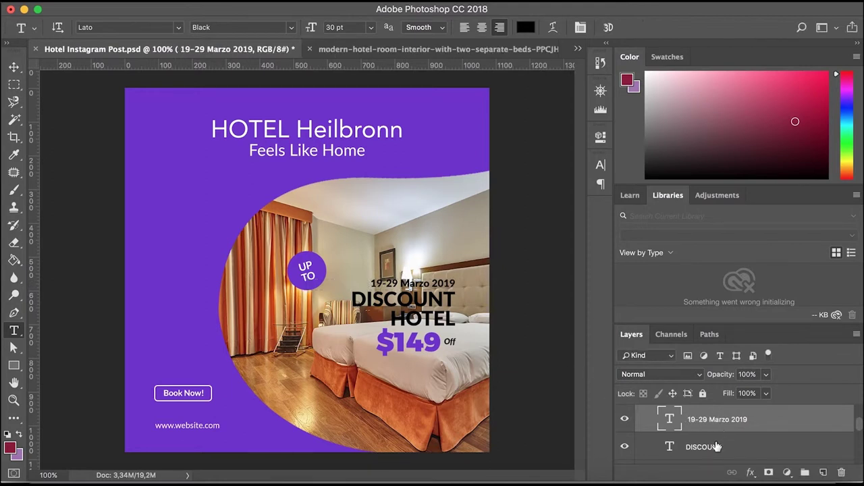
Step: Change the DISCOUNT text to Descuento
left_click(719, 447)
left_click(393, 302)
key("BackSpace")
key("BackSpace")
key("BackSpace")
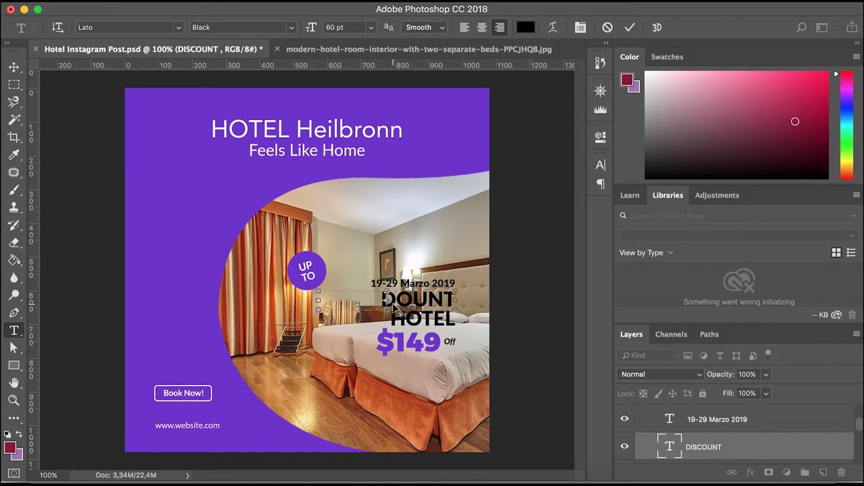
type("escuento")
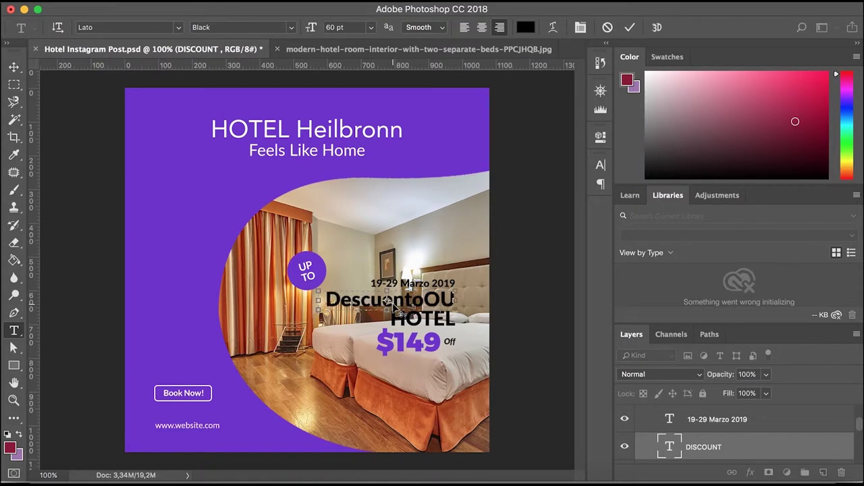
key("Delete")
key("Delete")
key("Delete")
key("Delete")
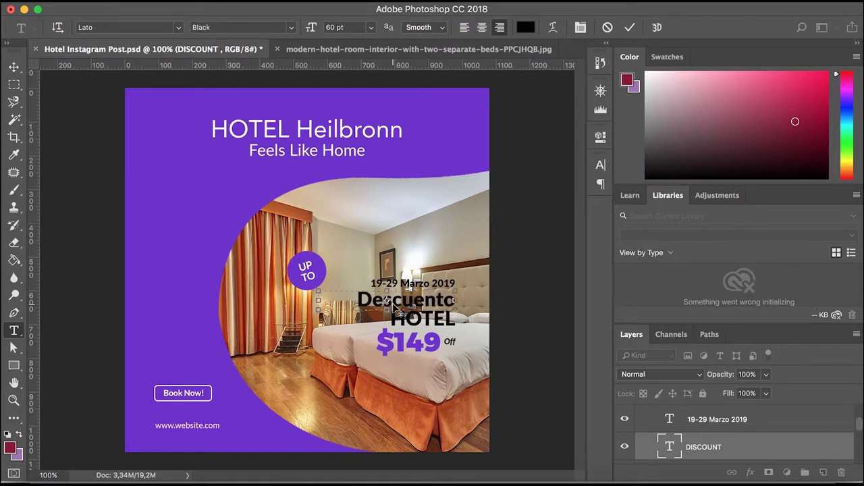
left_click(694, 426)
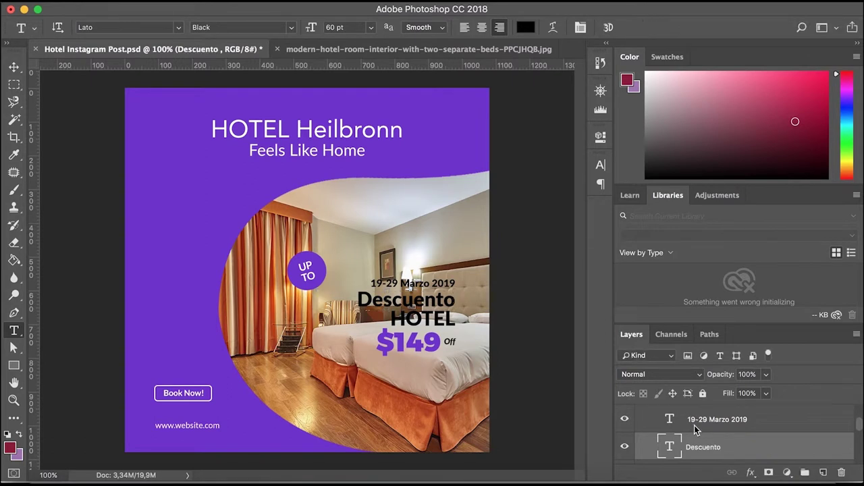
Step: Select the $149 price text layer
scroll(694, 425, "down", 1)
scroll(695, 425, "up", 1)
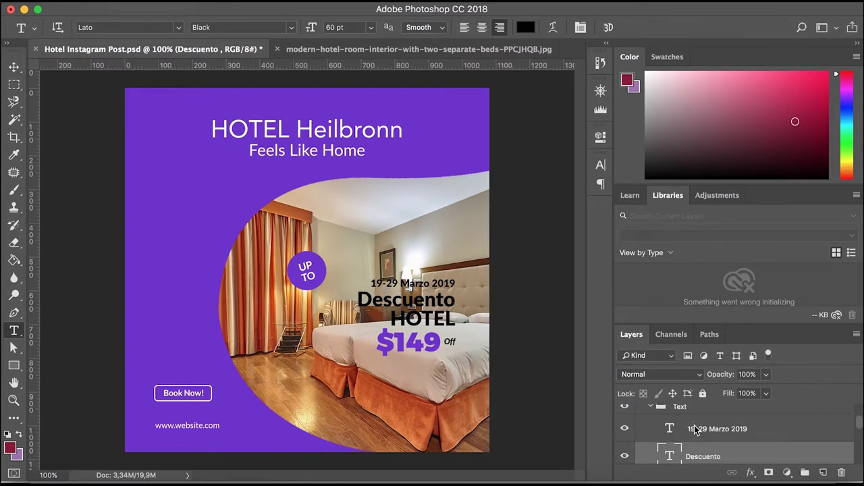
scroll(697, 432, "down", 3)
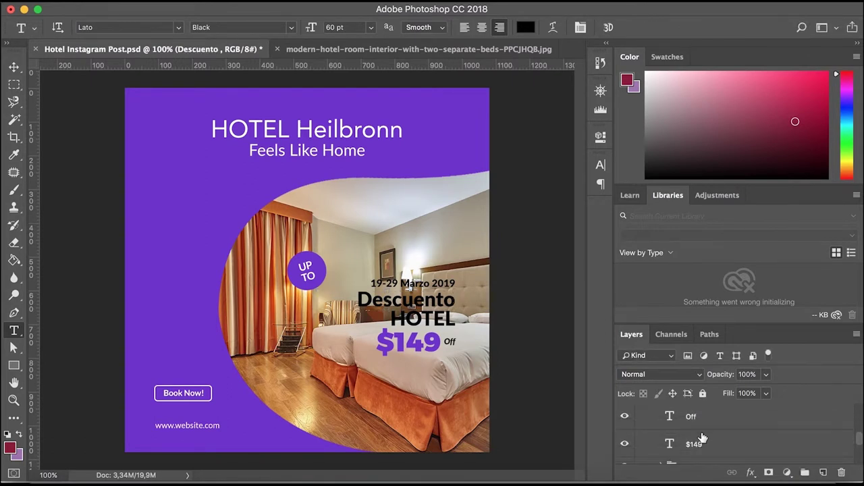
left_click(701, 440)
scroll(702, 442, "up", 2)
scroll(700, 445, "up", 1)
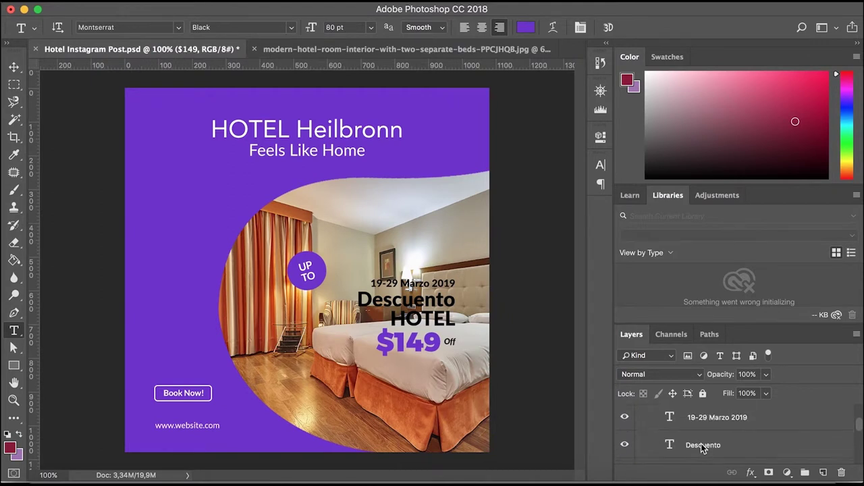
Step: Move the date and Descuento text block higher on the post
left_click(709, 415, "shift")
key("v")
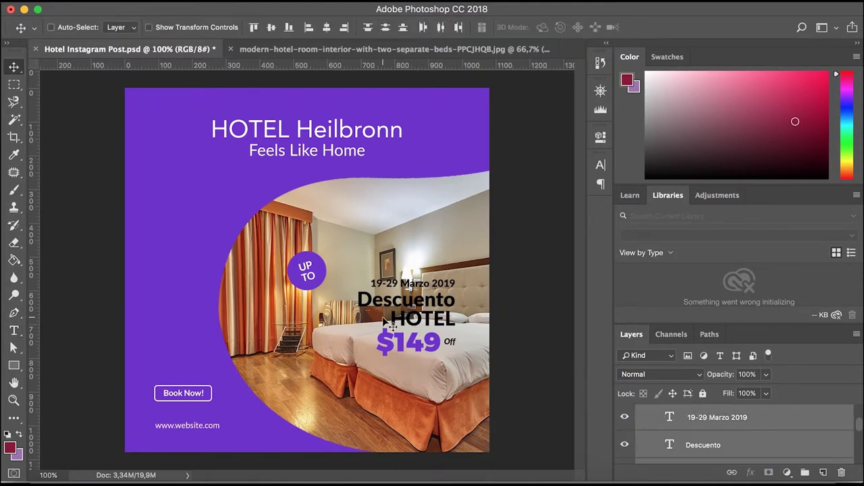
mouse_move(400, 309)
left_mouse_down()
mouse_move(409, 223)
mouse_move(415, 236)
mouse_move(398, 226)
left_mouse_up()
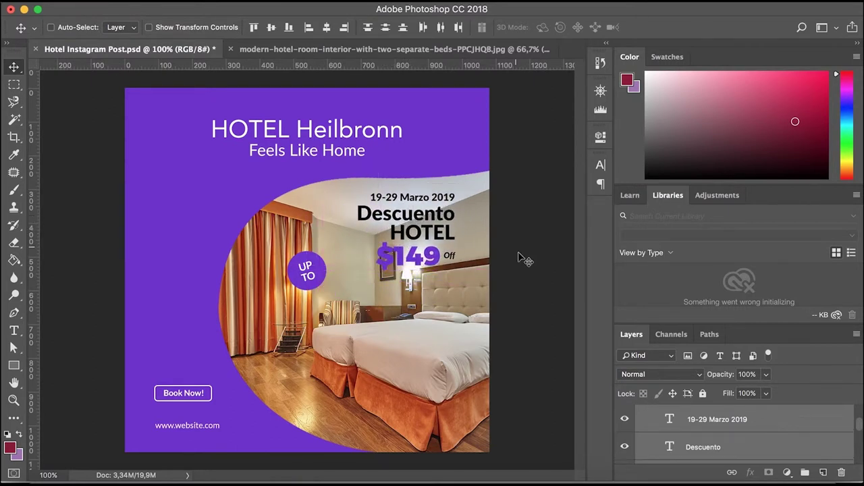
Step: Nudge the hotel photo Layer 1 slightly down inside the Image Here frame
scroll(735, 432, "down", 3)
scroll(733, 435, "down", 3)
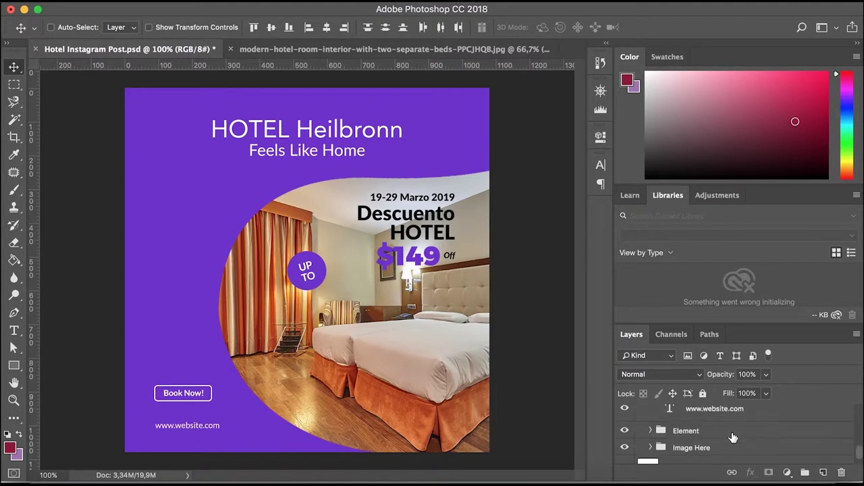
scroll(733, 438, "down", 2)
left_click(651, 429)
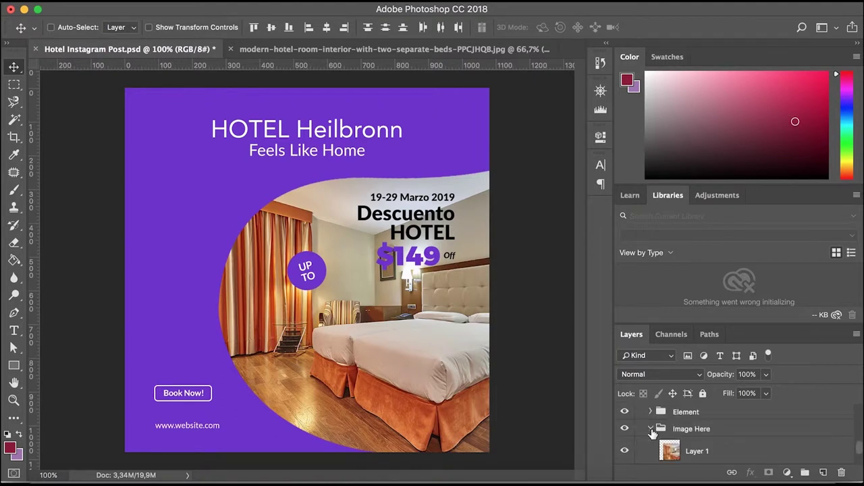
left_click(687, 451)
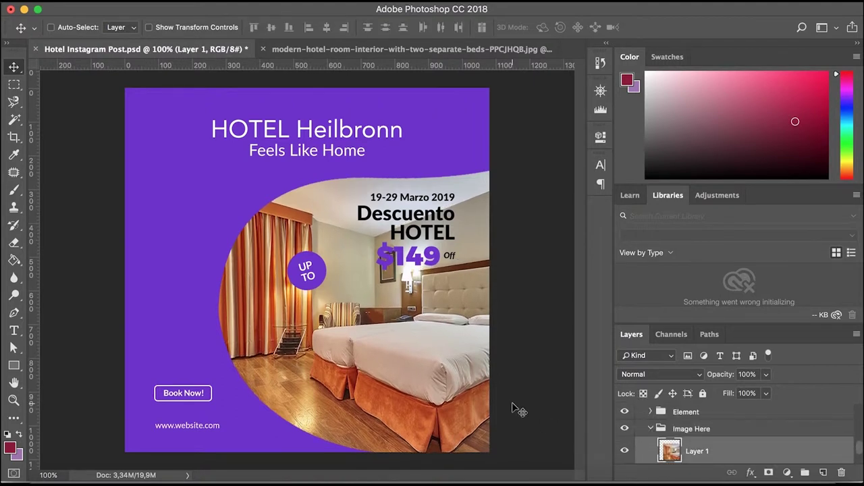
key("Down")
key("Down")
key("Down")
key("Down")
key("Down")
key("Down")
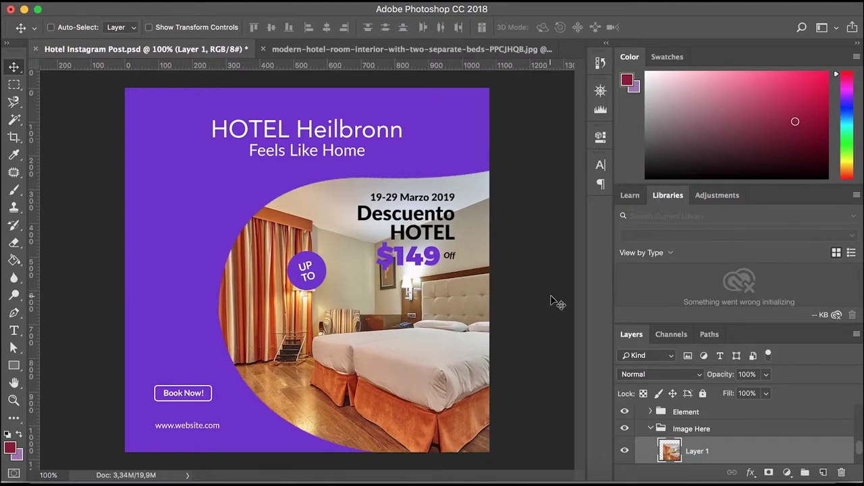
left_click(650, 430)
scroll(650, 432, "up", 1)
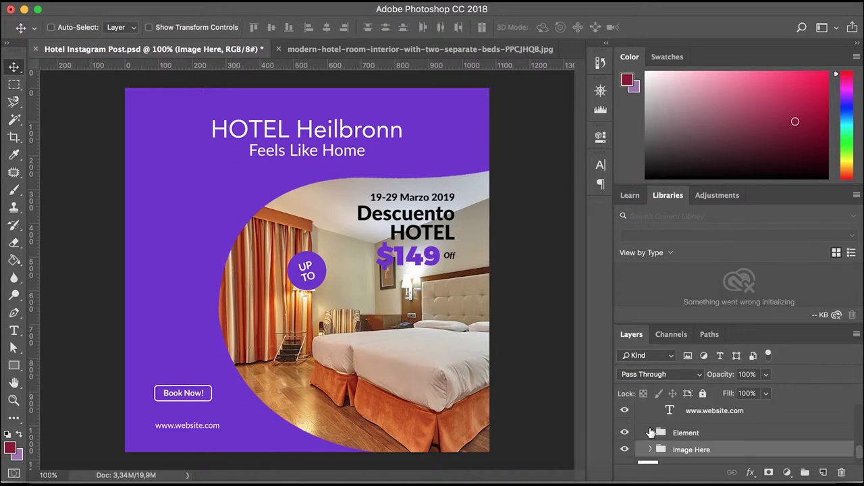
scroll(651, 432, "up", 1)
left_click(717, 451)
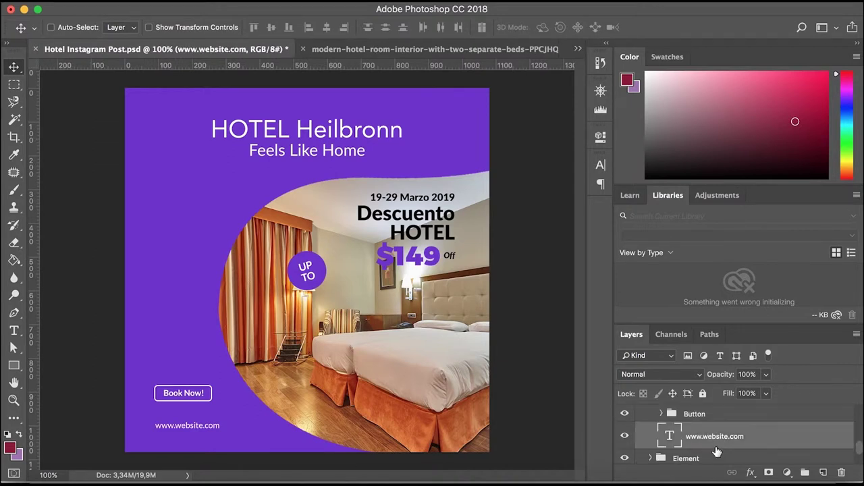
double_click(202, 427)
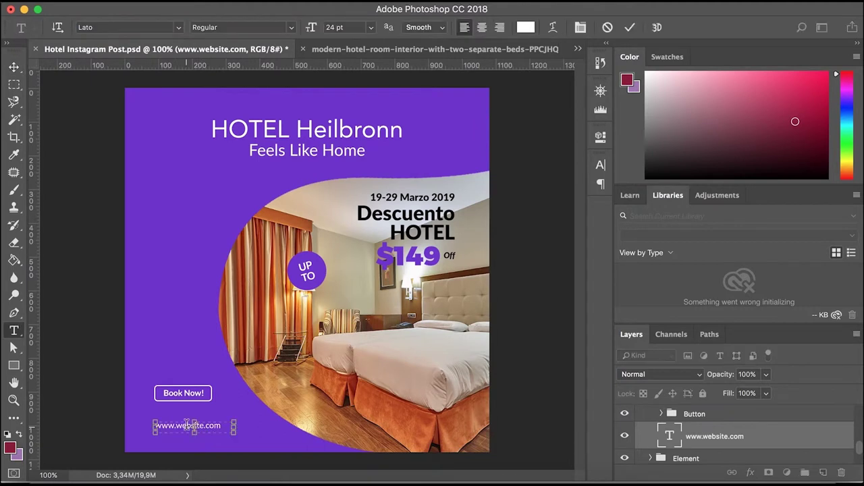
key("BackSpace")
type("hotel")
left_click_drag(236, 426, 269, 427)
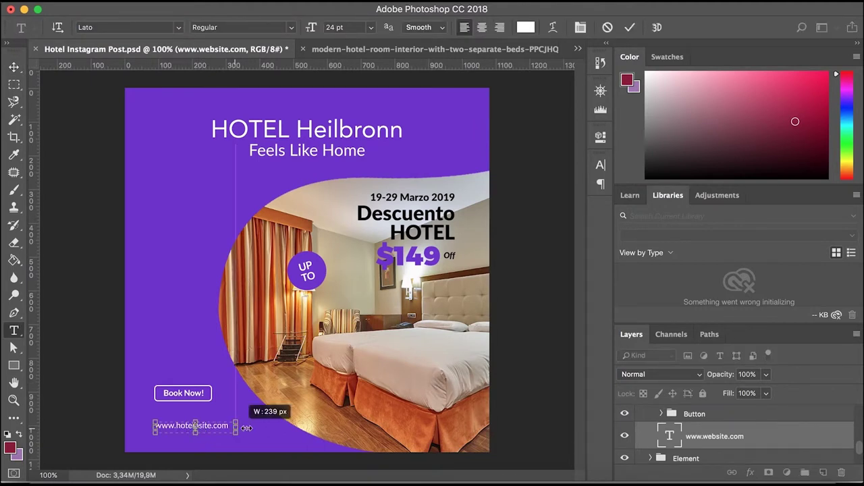
key("Delete")
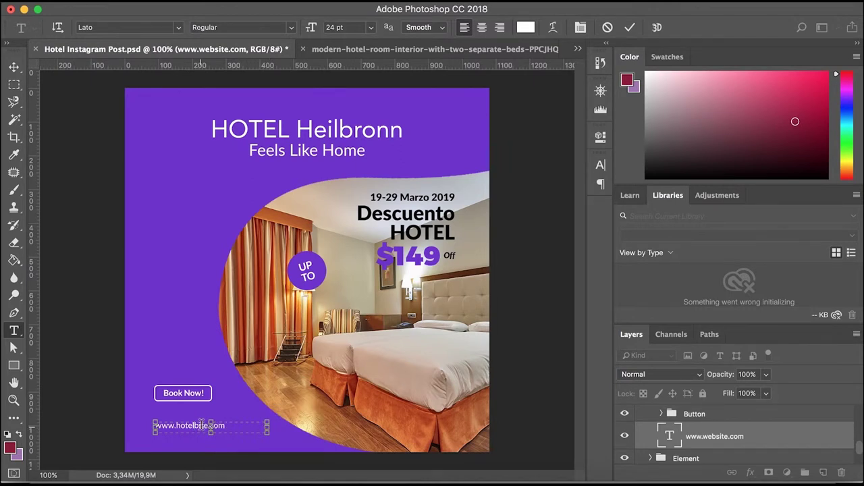
key("Delete")
key("Delete")
key("Delete")
type("eilbron")
type("n")
left_click(13, 66)
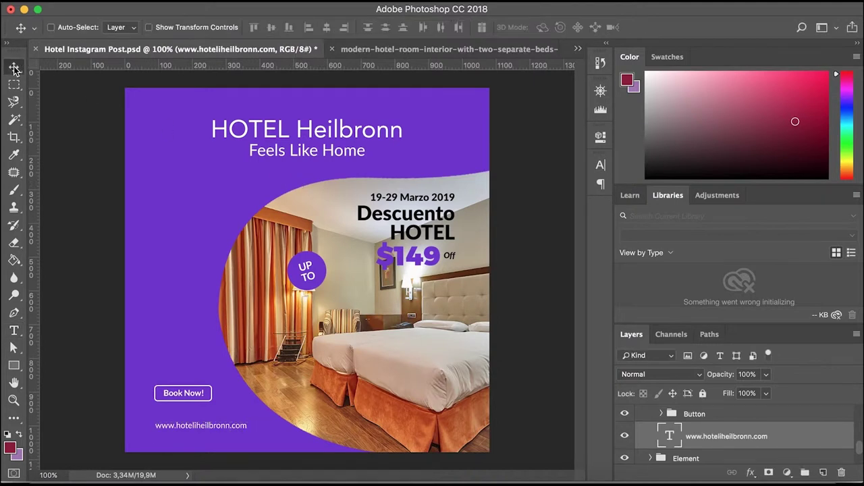
Step: Remove the extra 'i' from the footer web address
key("t")
left_click(202, 427)
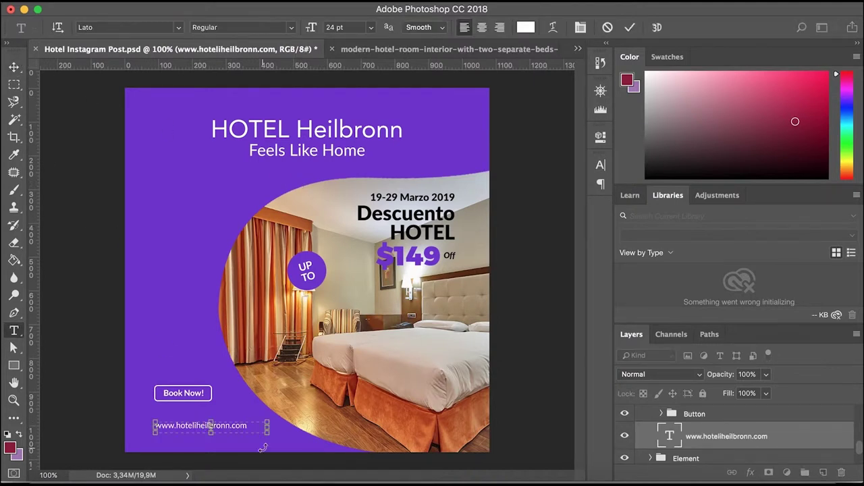
key("BackSpace")
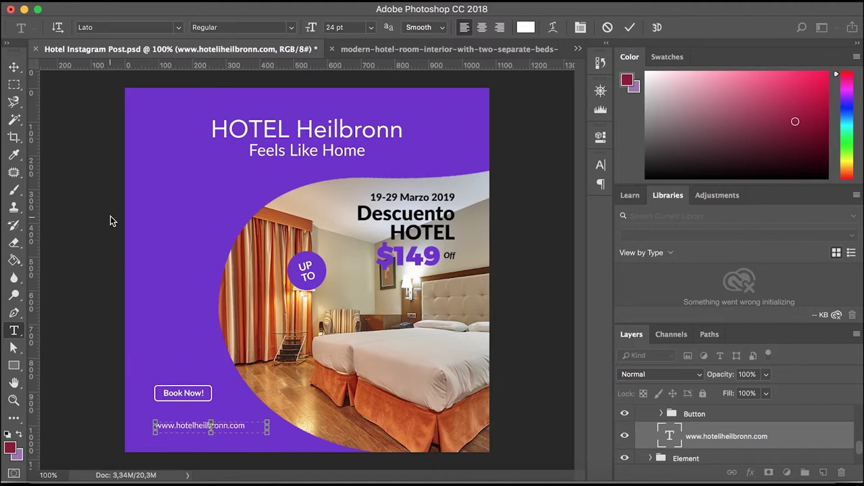
left_click(14, 68)
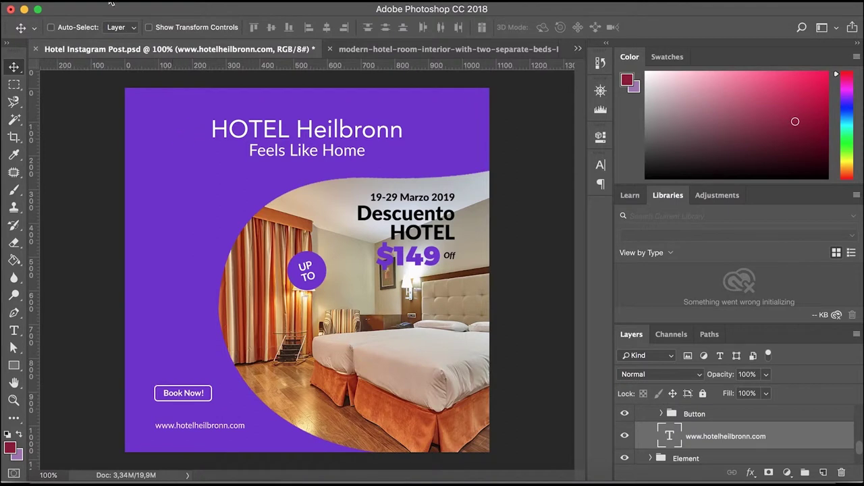
Step: Save for Web as maximum-quality JPEG Hotel-Instagram-Post.jpg on the Desktop
left_click(132, 2)
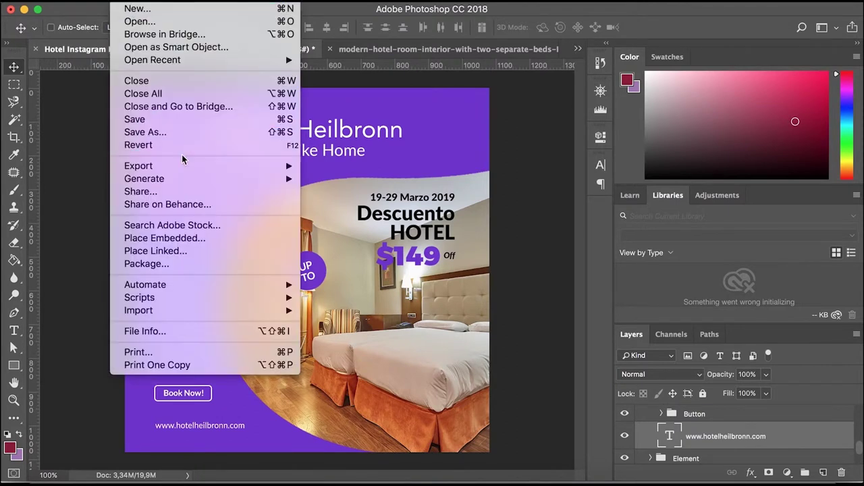
mouse_move(189, 166)
left_click(379, 227)
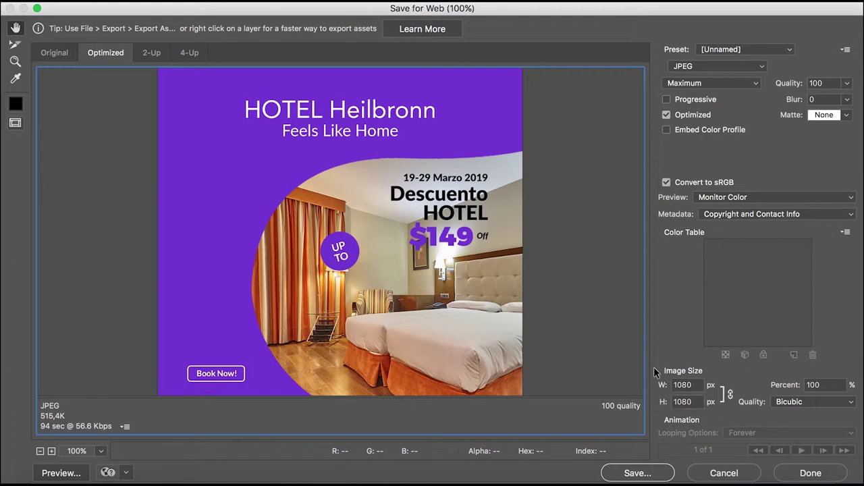
left_click(656, 473)
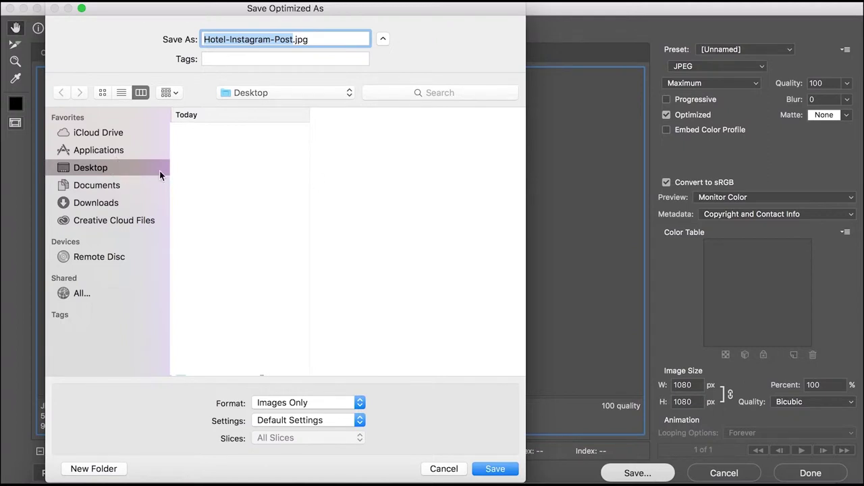
key("Return")
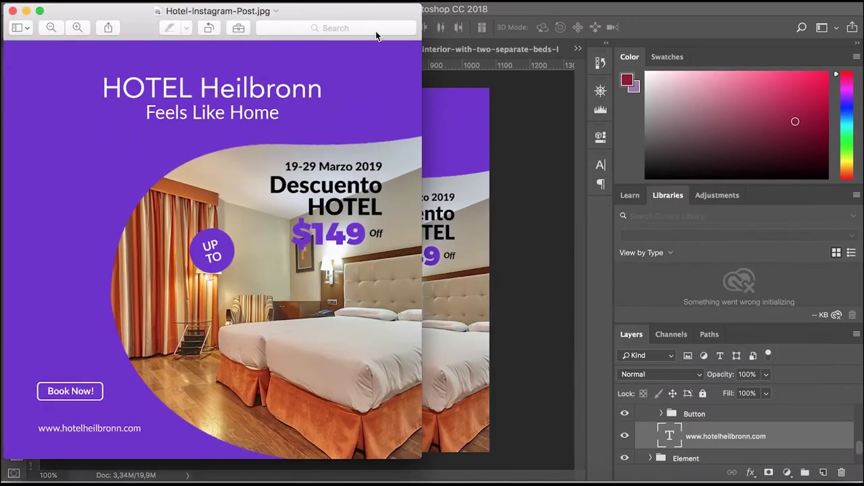
Step: Move the Hotel-Instagram-Post.jpg Preview window to the centre of the screen
left_click_drag(401, 10, 520, 19)
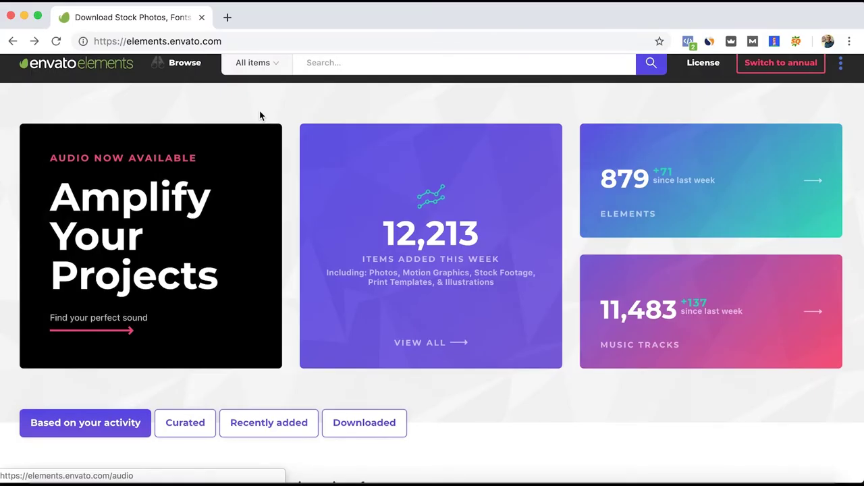
Step: Search Envato Elements Stock Video for 'hotel' and browse the 815 results
scroll(260, 115, "up", 1)
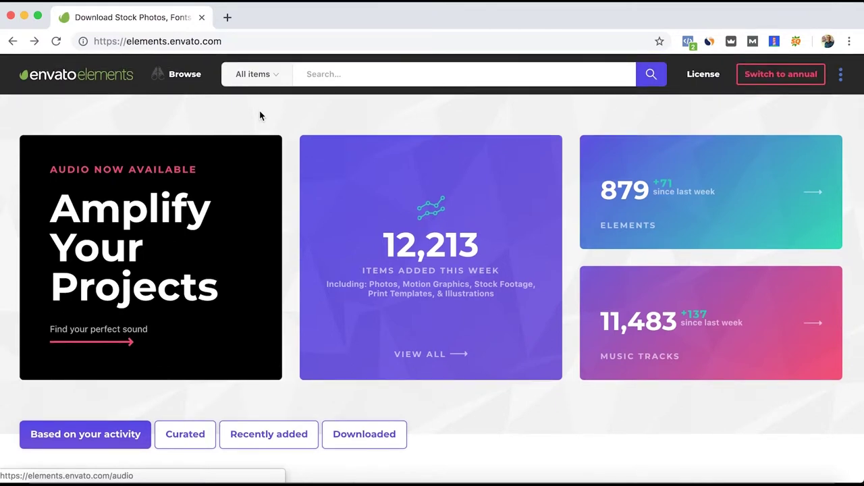
left_click(354, 75)
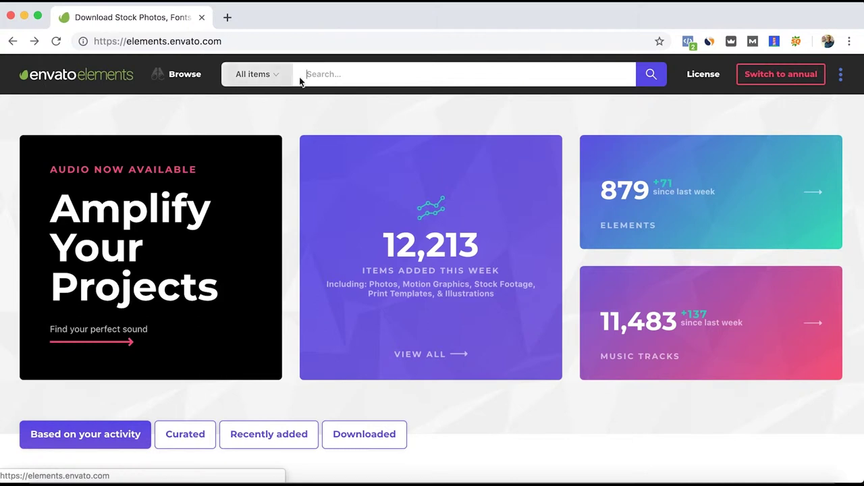
type("hotel")
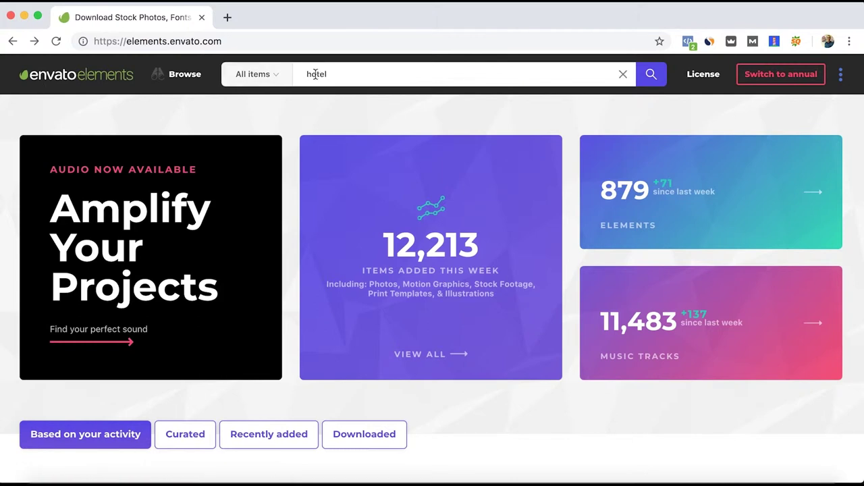
left_click(277, 77)
left_click(287, 162)
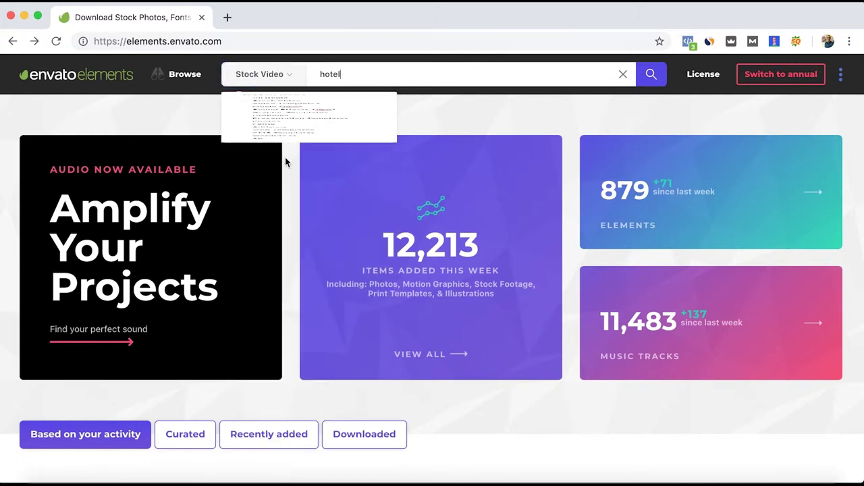
left_click(666, 80)
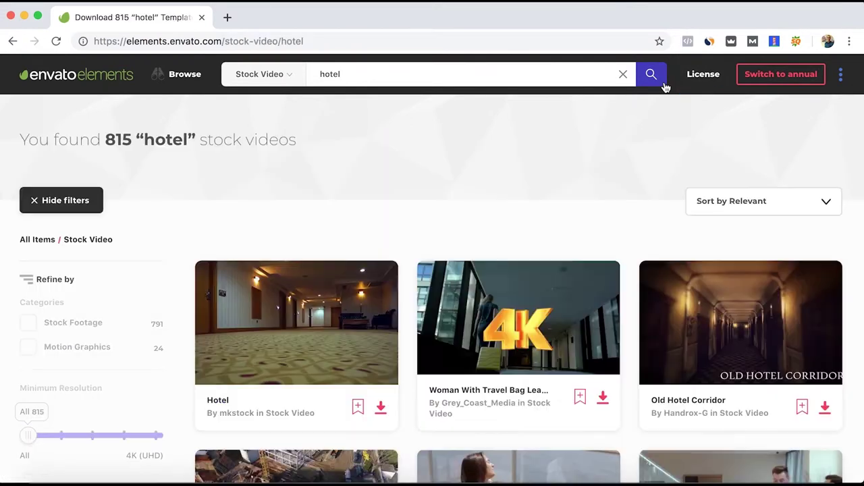
scroll(422, 214, "down", 2)
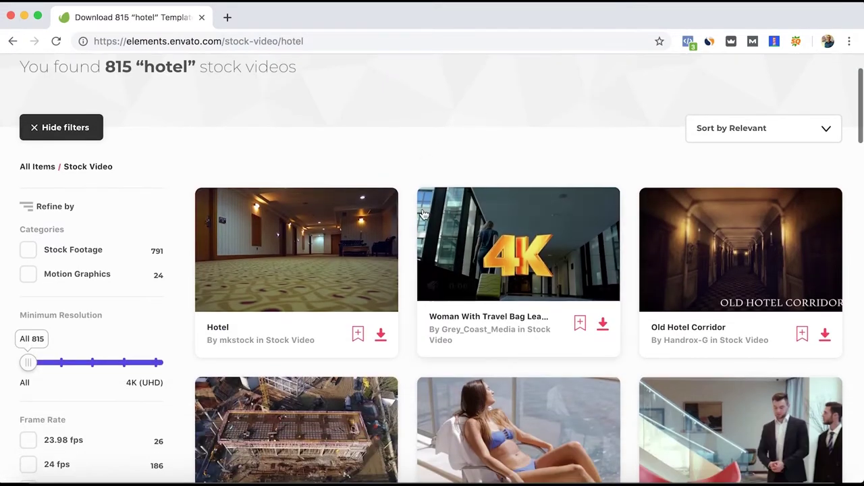
scroll(401, 270, "down", 2)
scroll(401, 270, "down", 3)
scroll(410, 227, "down", 2)
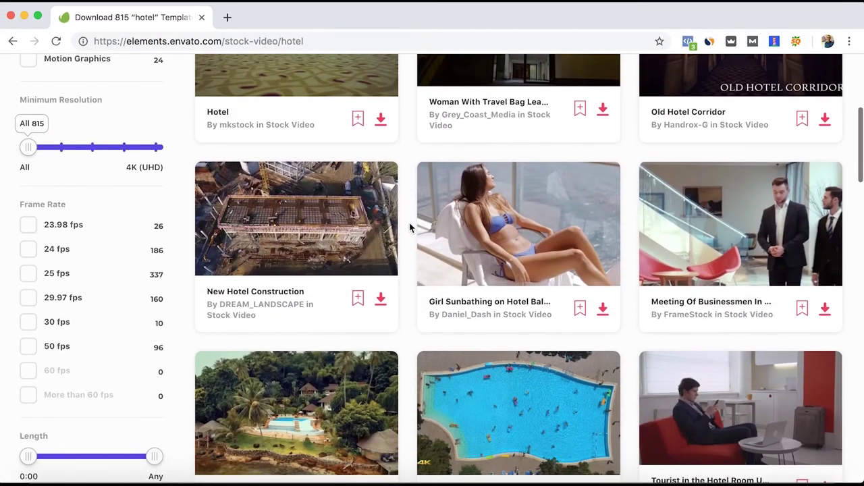
scroll(409, 228, "down", 4)
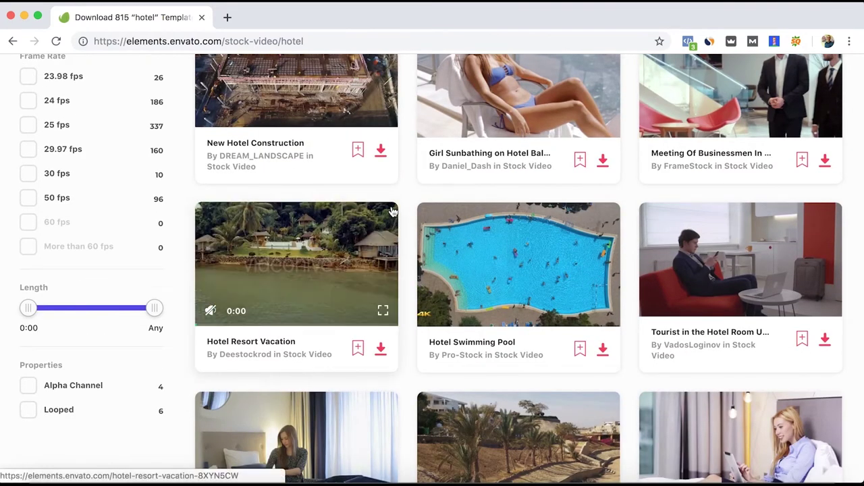
scroll(392, 209, "up", 10)
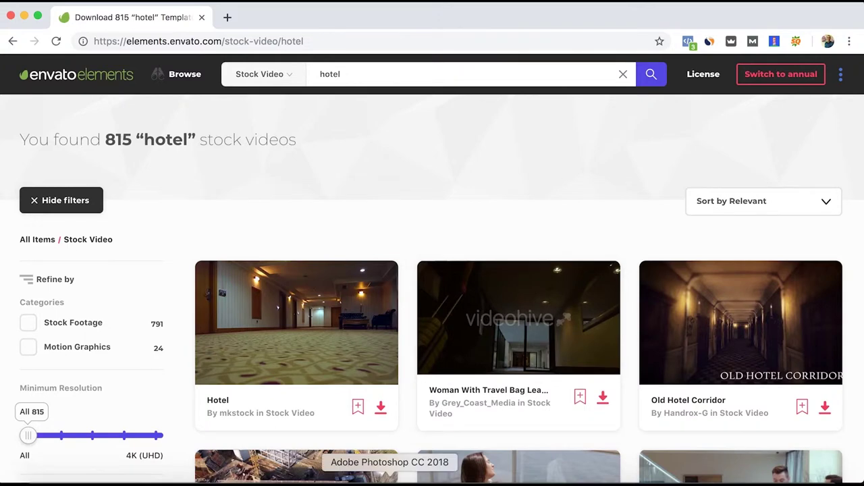
Step: In Photoshop, make the date and Descuento text layers white (ffffff)
left_click(389, 481)
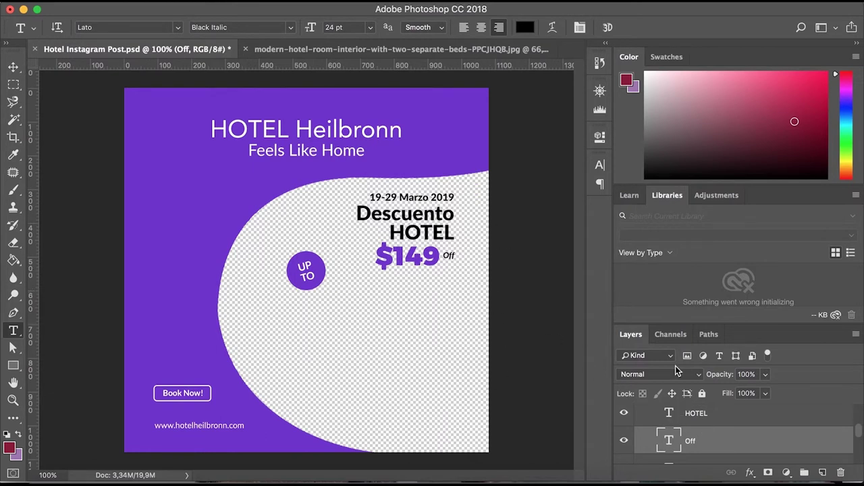
scroll(739, 436, "up", 3)
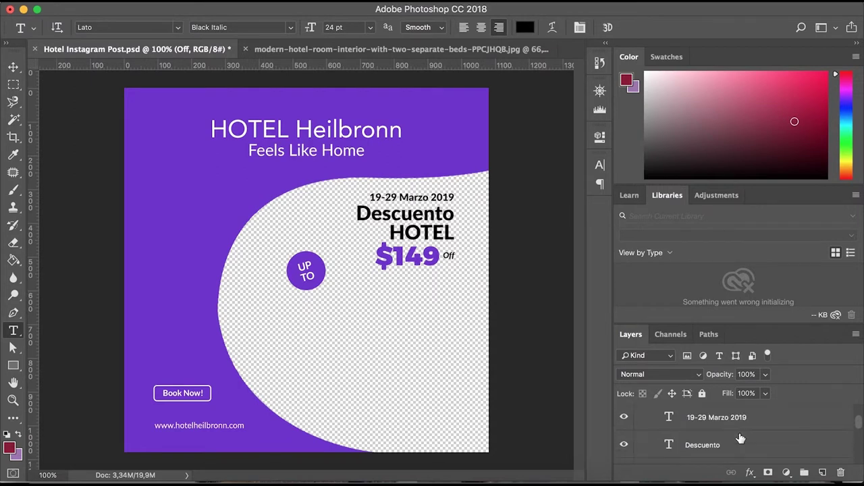
left_click(735, 418, "shift")
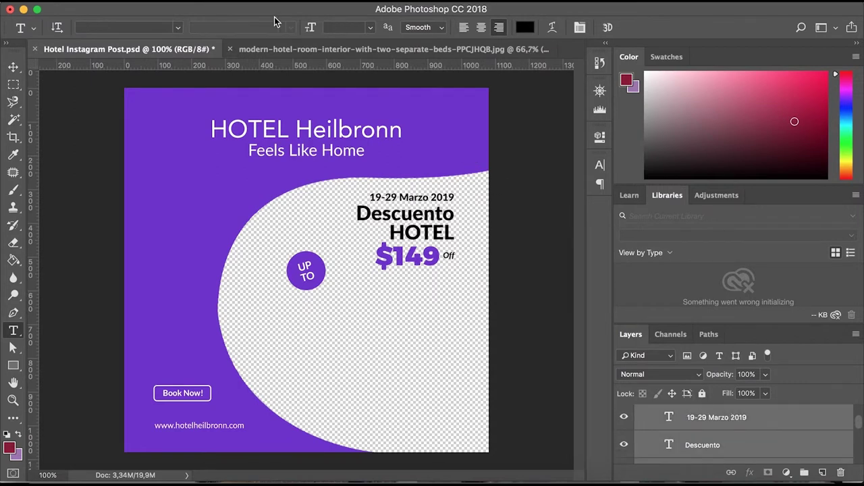
left_click(526, 27)
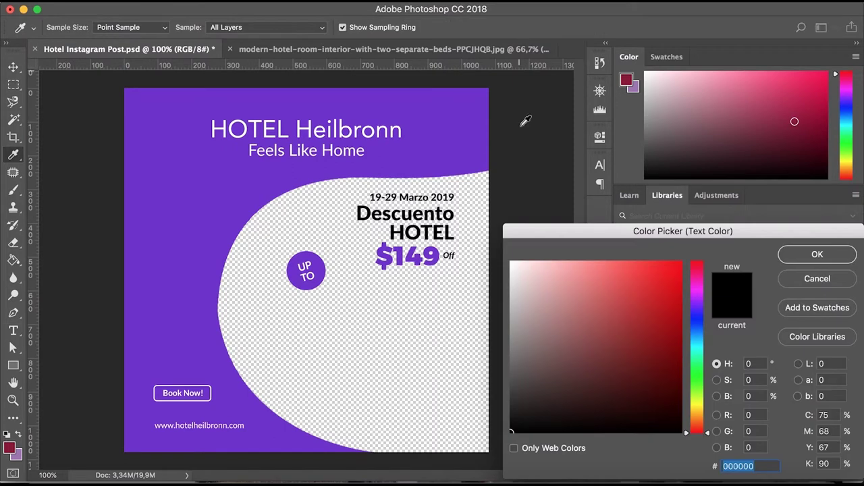
left_click_drag(575, 352, 483, 278)
left_click(802, 251)
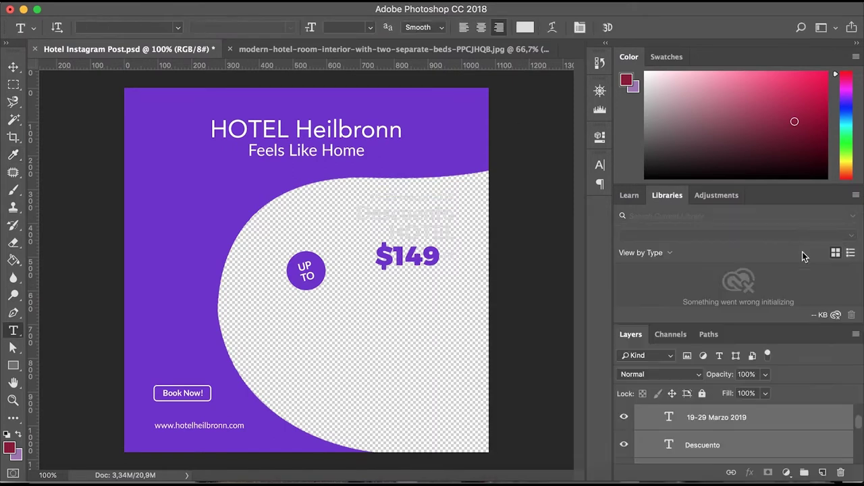
left_click(525, 27)
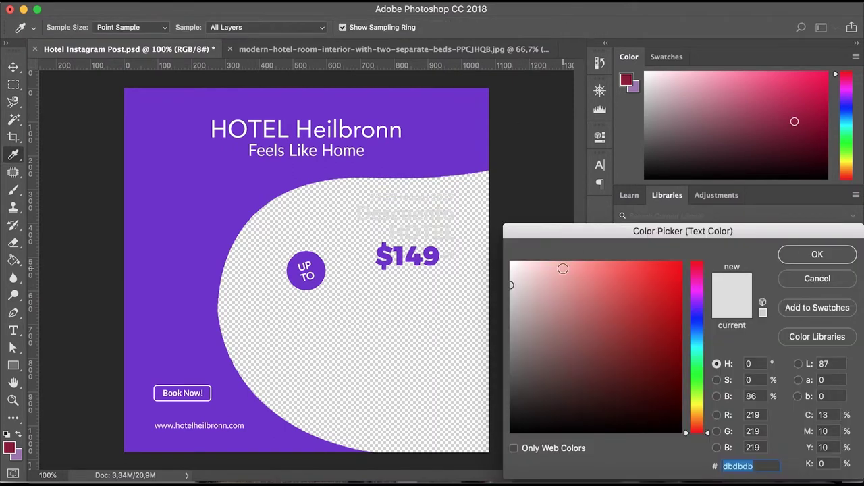
left_click_drag(542, 297, 498, 245)
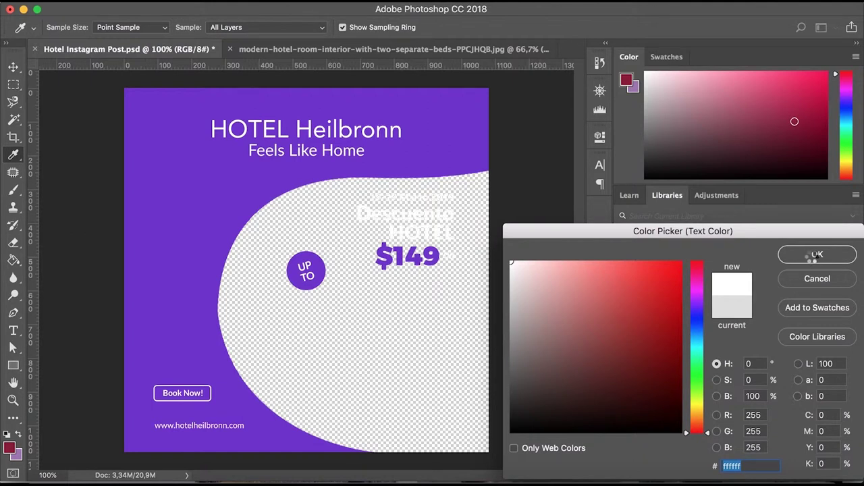
left_click(815, 255)
Step: Save the post through Save for Web (Legacy) as a 1080×1080 PNG-24, overwriting Hotel-Instagram-Post.png
left_click(128, 1)
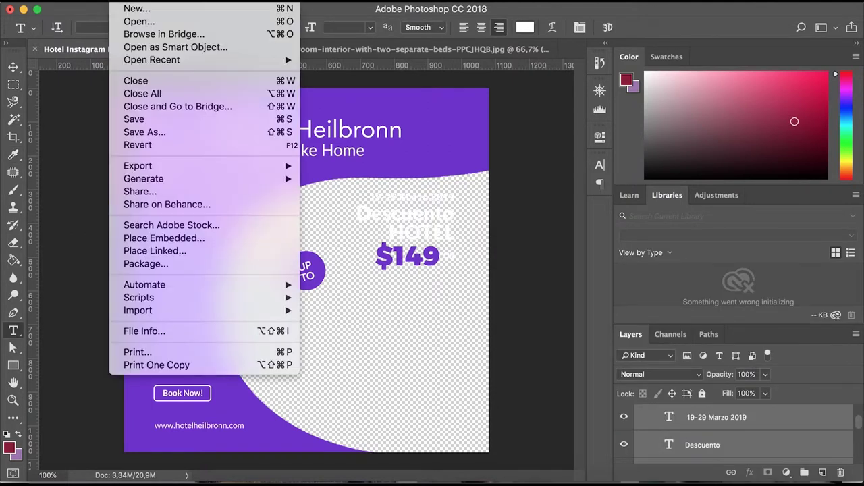
mouse_move(259, 168)
left_click(383, 228)
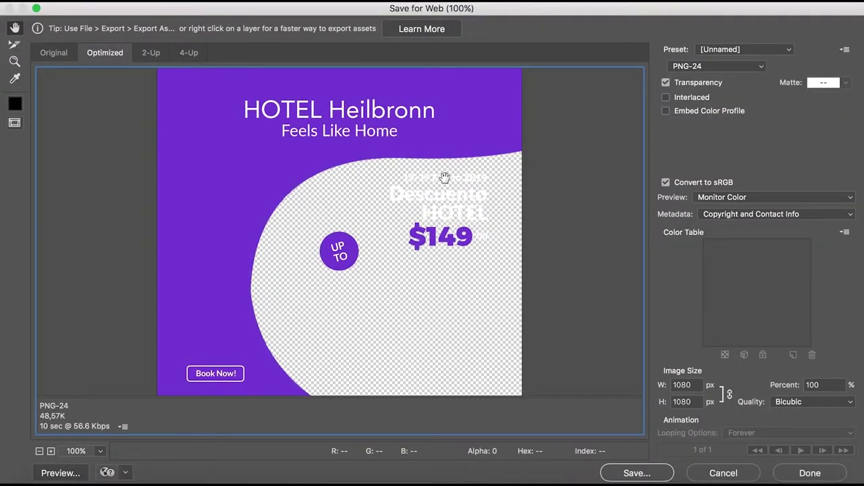
left_click(625, 475)
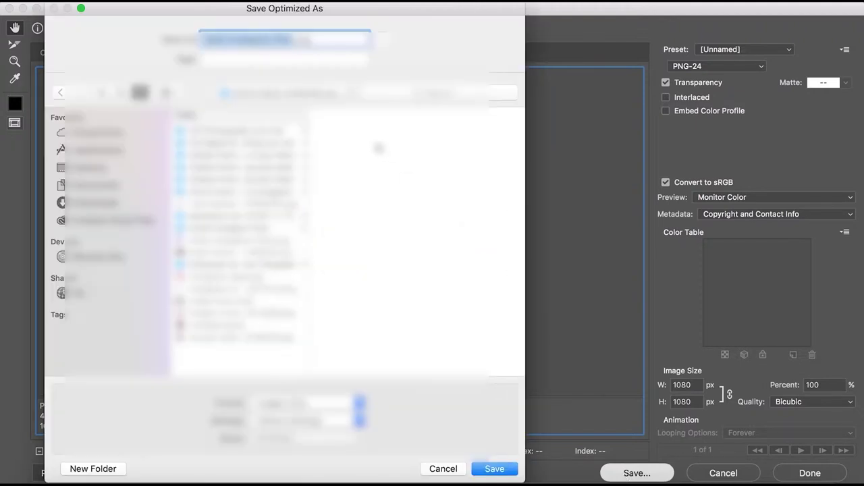
key("Return")
left_click(621, 291)
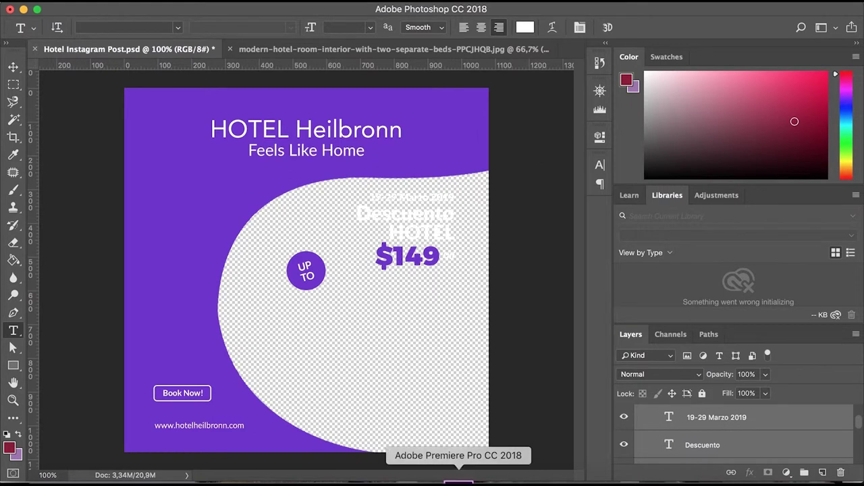
Step: Launch Premiere Pro and create a new project named 'Video Instagram Hotel'
left_click(458, 481)
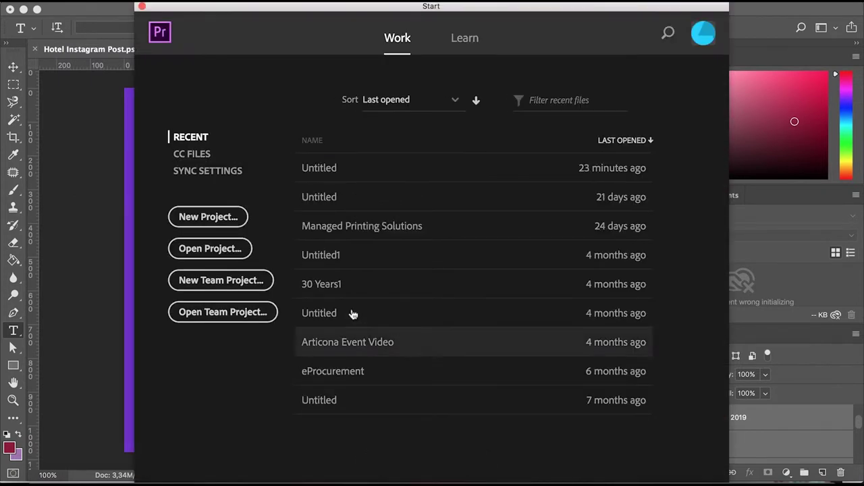
left_click(210, 217)
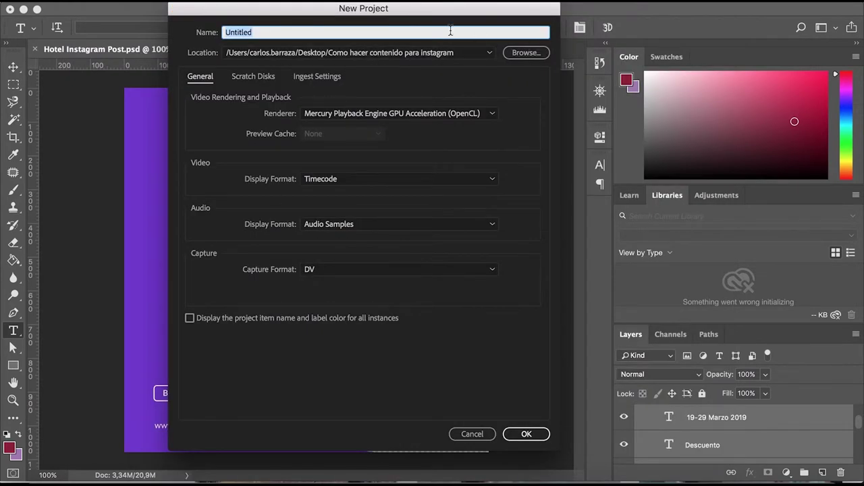
type("Video Instag")
type("ram Hote")
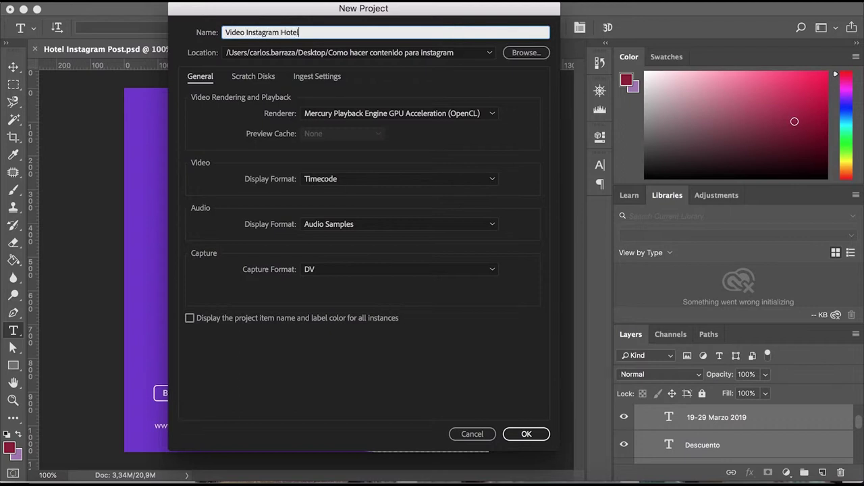
left_click(521, 439)
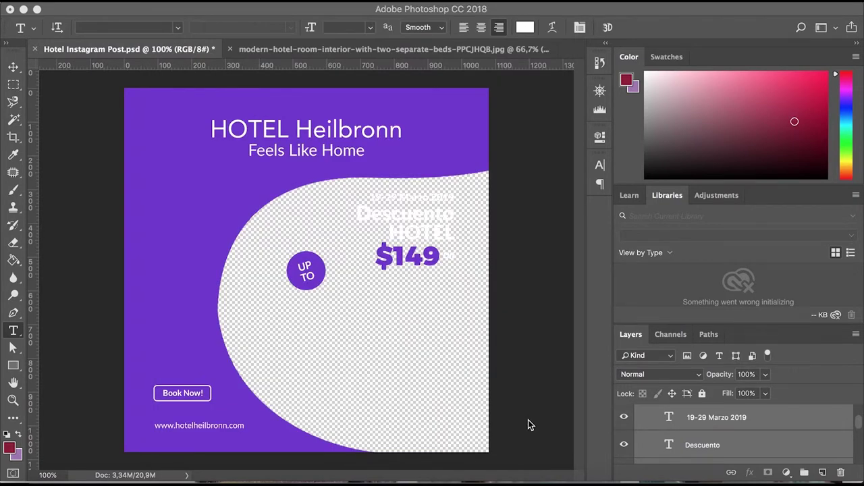
key("shift+1")
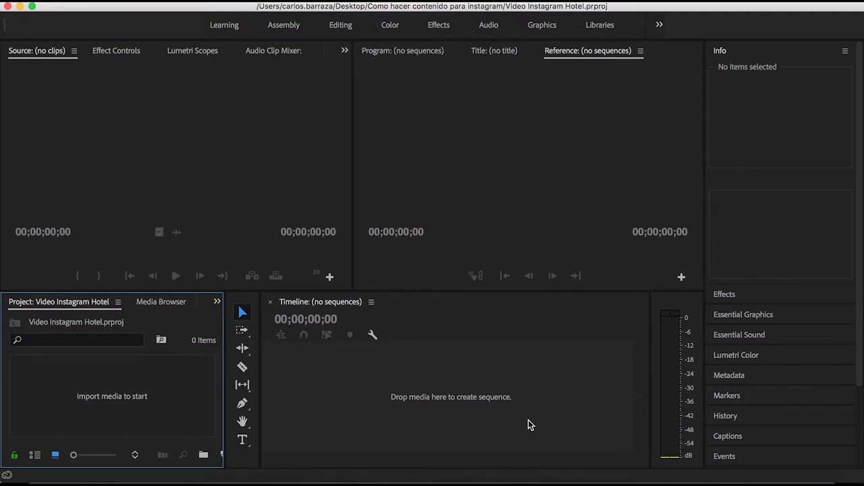
Step: Start a new sequence based on the DSLR 1080p24 preset
left_click(138, 3)
mouse_move(143, 8)
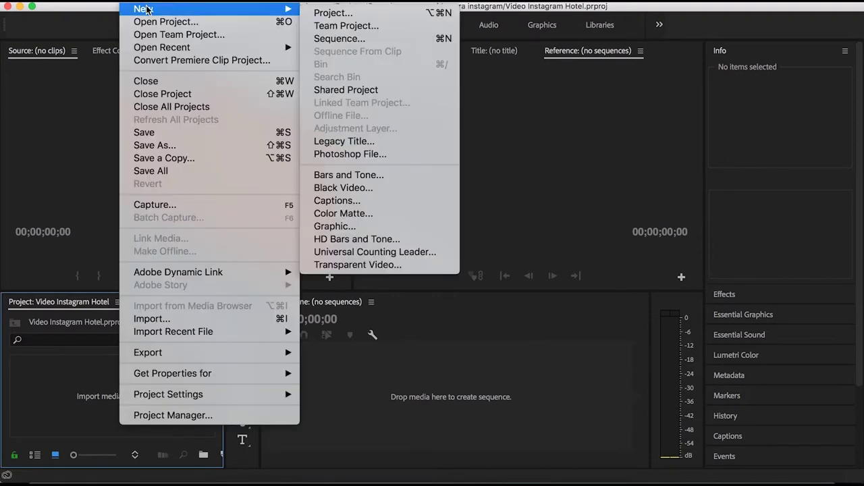
left_click(374, 39)
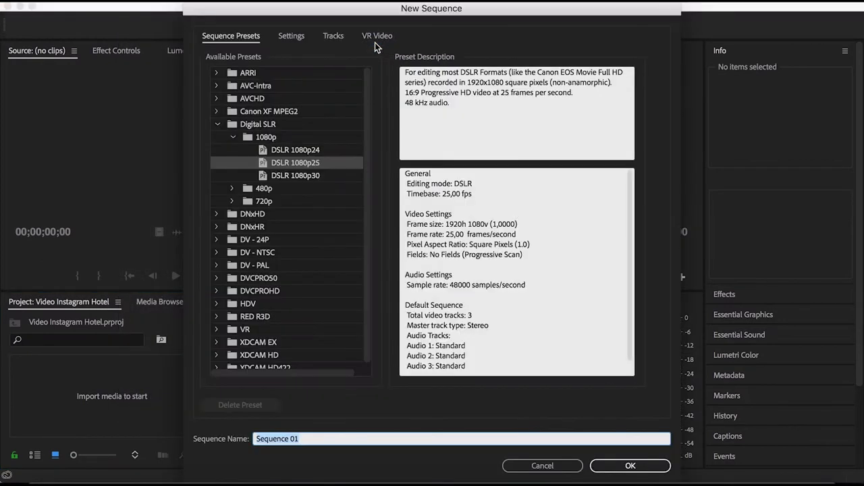
left_click(303, 150)
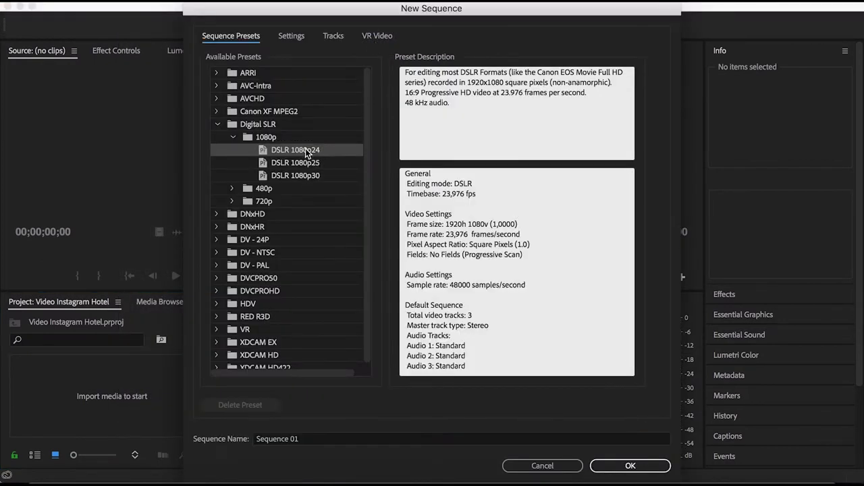
scroll(277, 106, "down", 1)
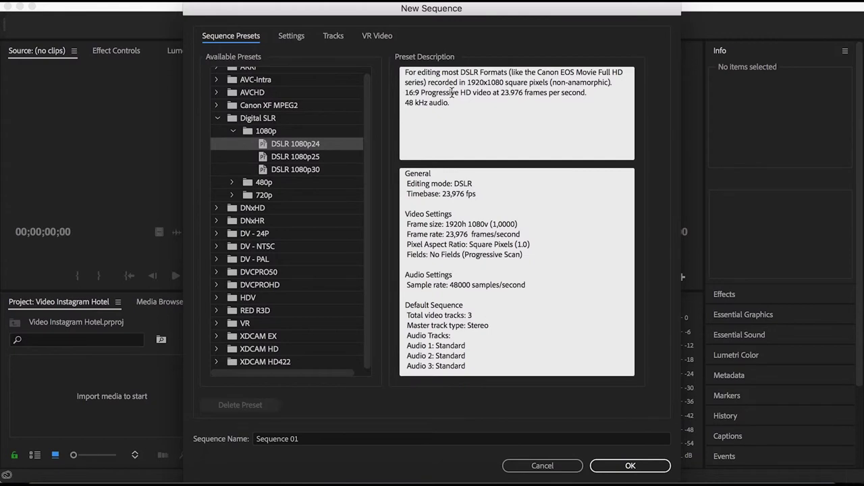
Step: Set the sequence frame size to 1080×1080, timebase 24 fps, Square Pixels, and create it
left_click(294, 38)
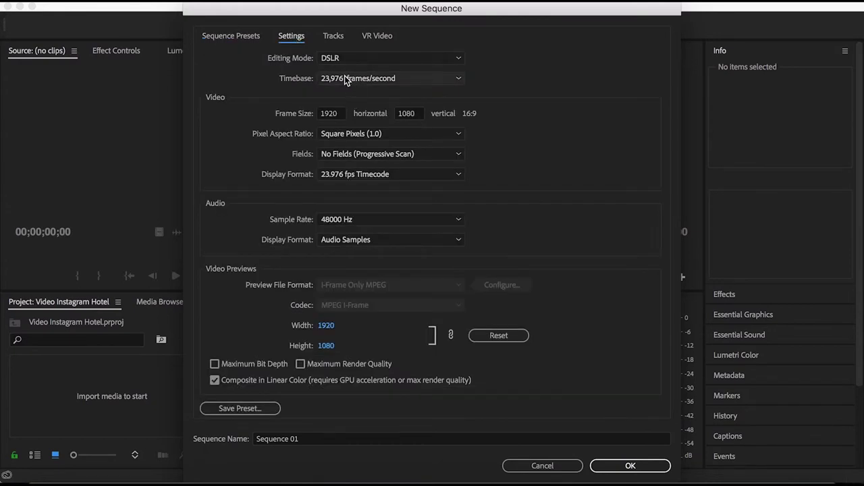
left_click(331, 114)
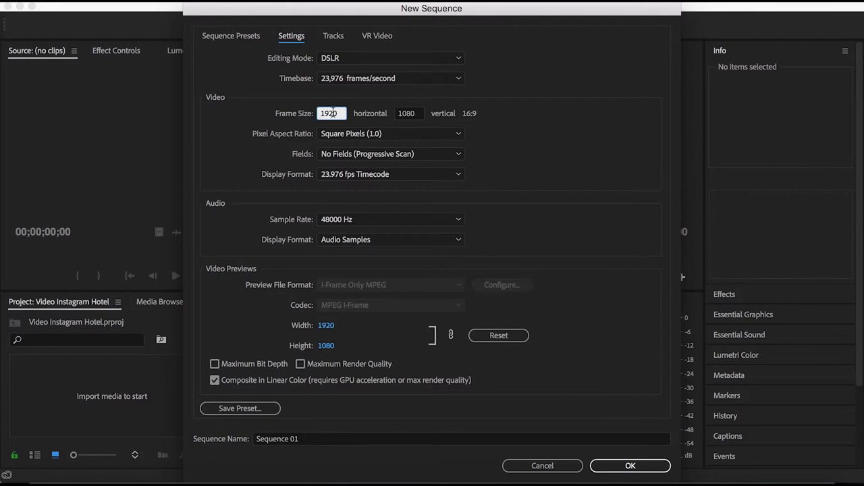
left_click_drag(333, 114, 306, 106)
type("10800")
key("BackSpace")
left_click(414, 113)
left_click(344, 80)
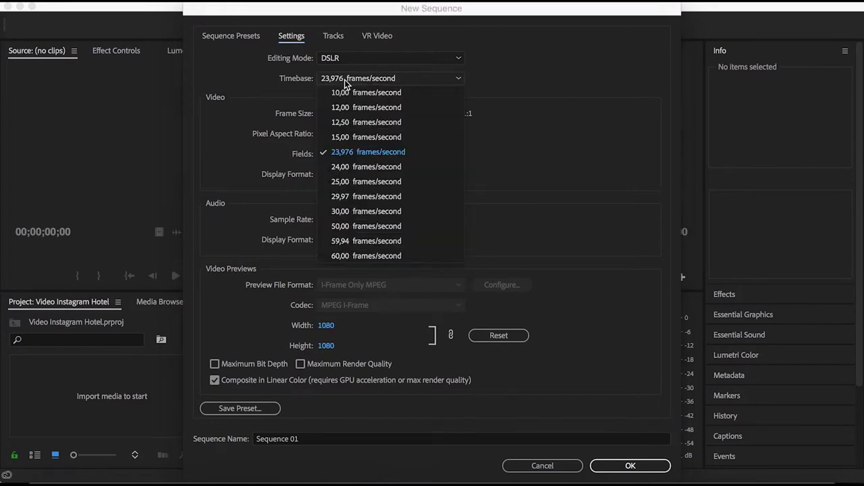
left_click(365, 166)
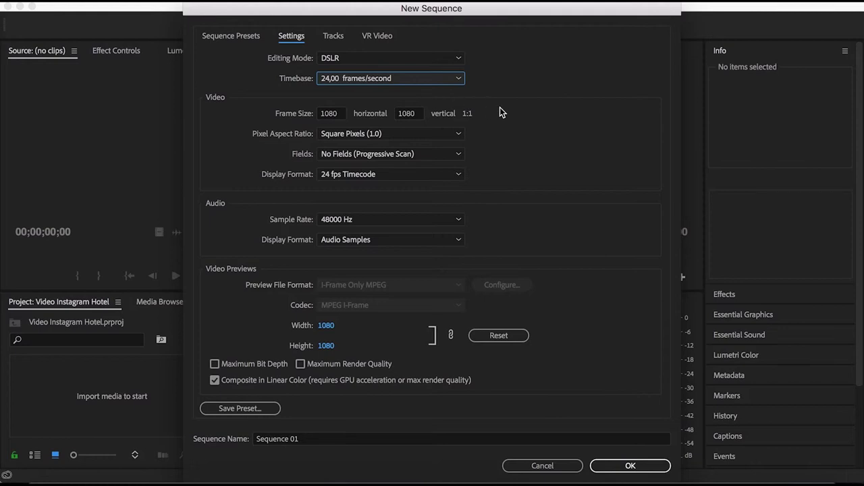
left_click(331, 113)
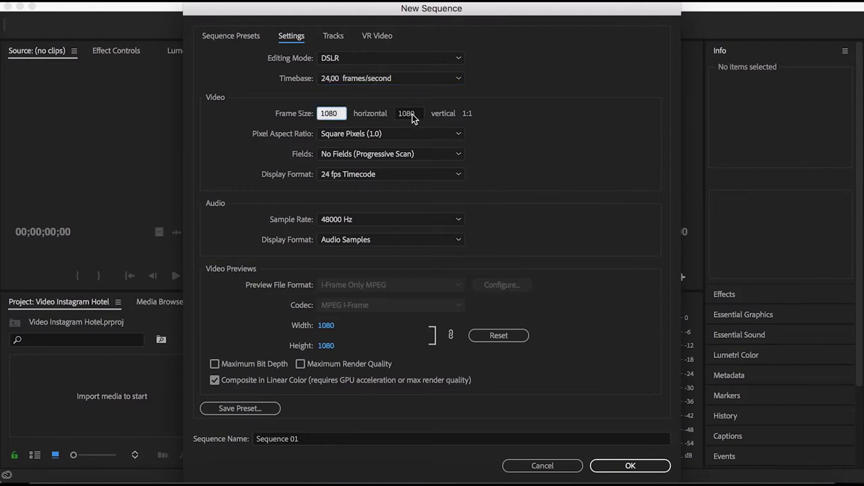
left_click(413, 114)
left_click(358, 133)
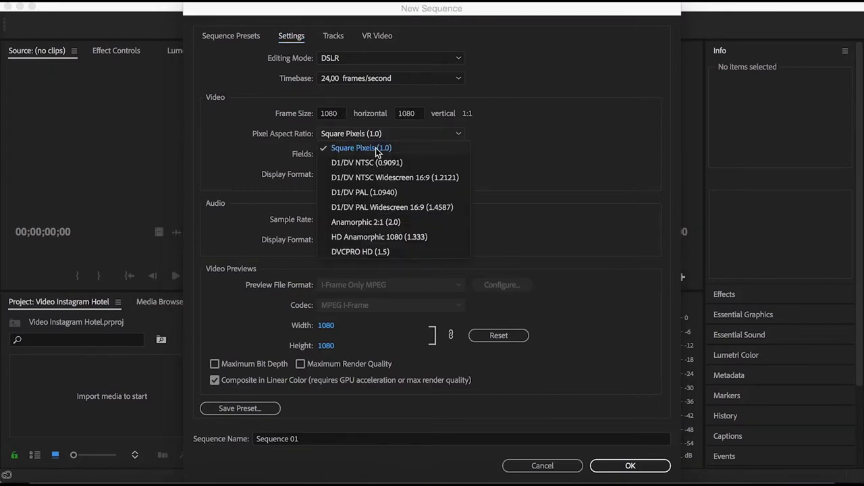
left_click(376, 148)
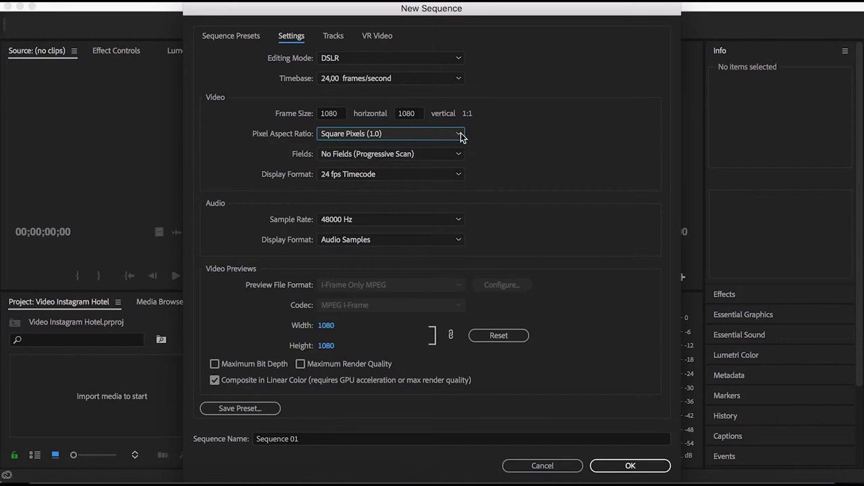
left_click(654, 467)
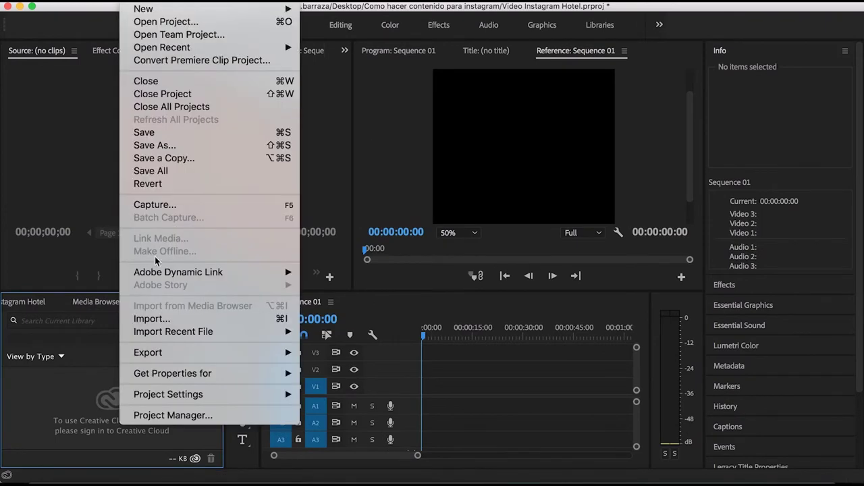
Step: Import the hotel-resort-vacation video and Hotel-Instagram-Post.png into the project
left_click(219, 319)
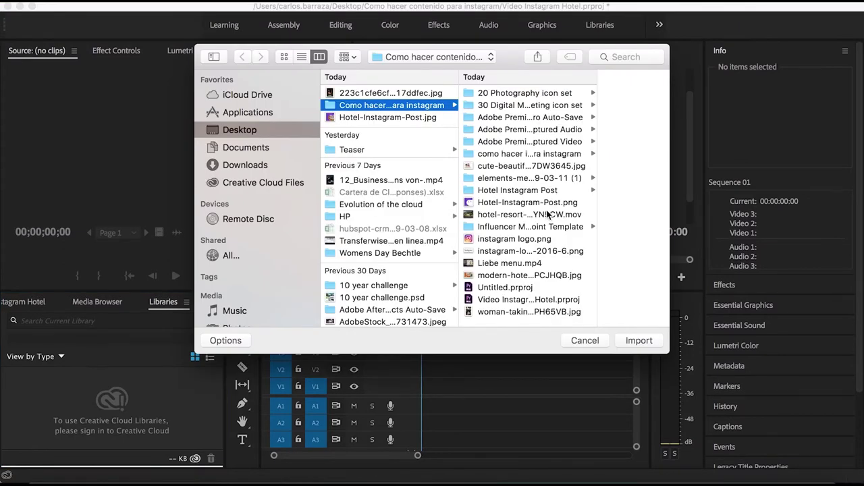
left_click(537, 217)
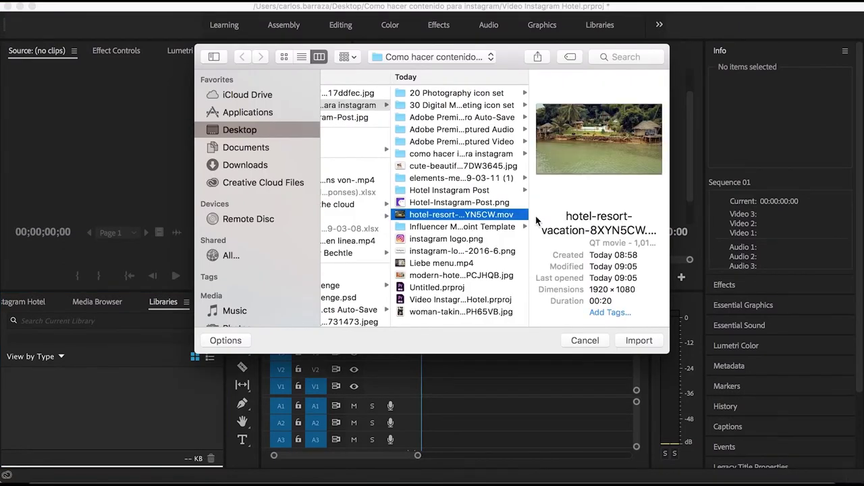
left_click(481, 203, "shift")
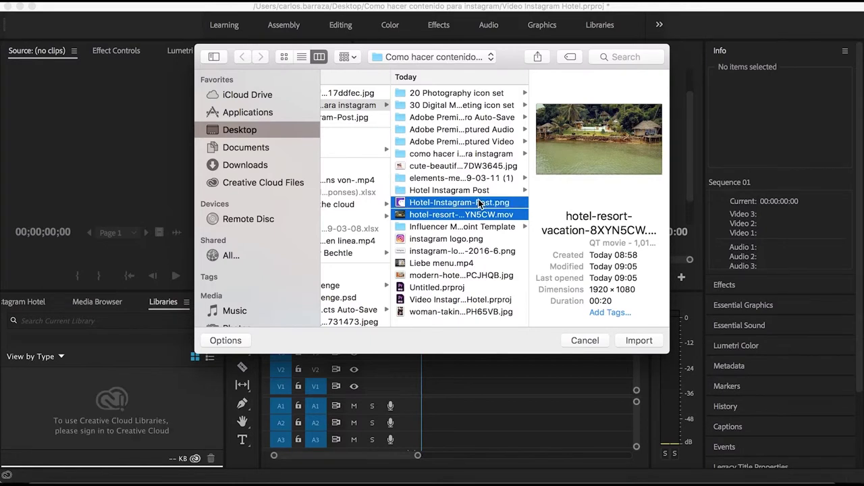
left_click(639, 342)
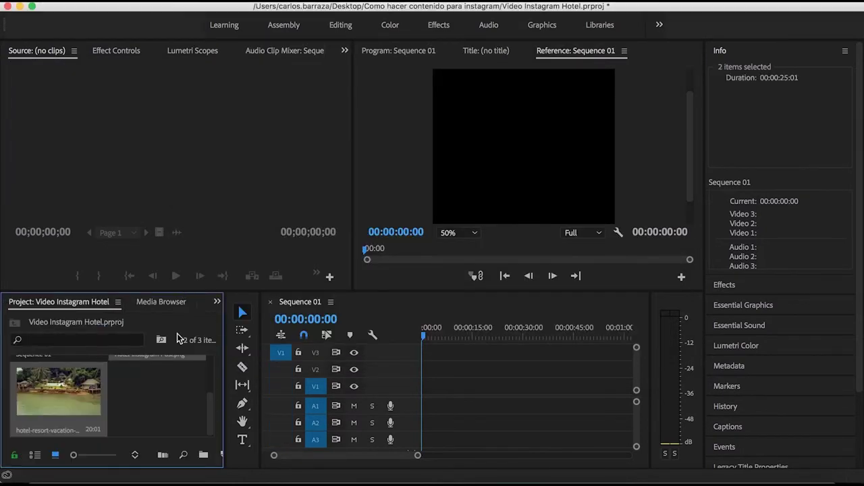
left_click(160, 375)
Step: Place the post image on V2 and the hotel video on V1, extending the image to the video's length
left_click_drag(163, 356, 242, 370)
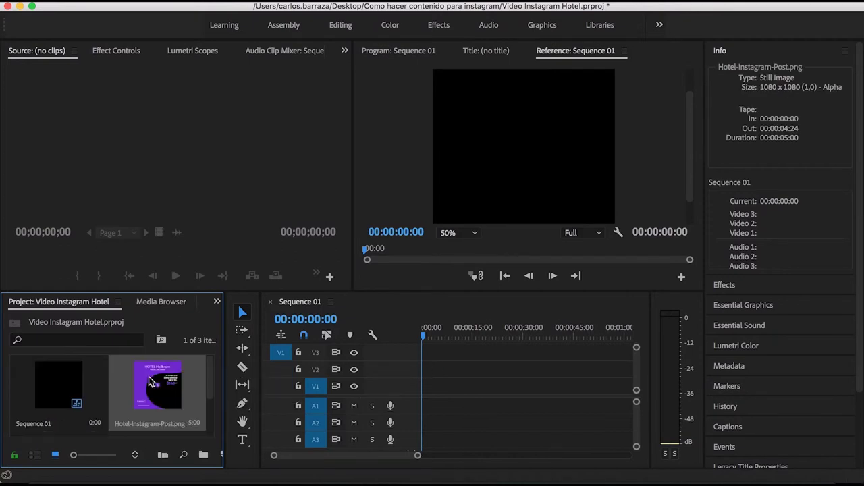
left_click_drag(242, 370, 431, 369)
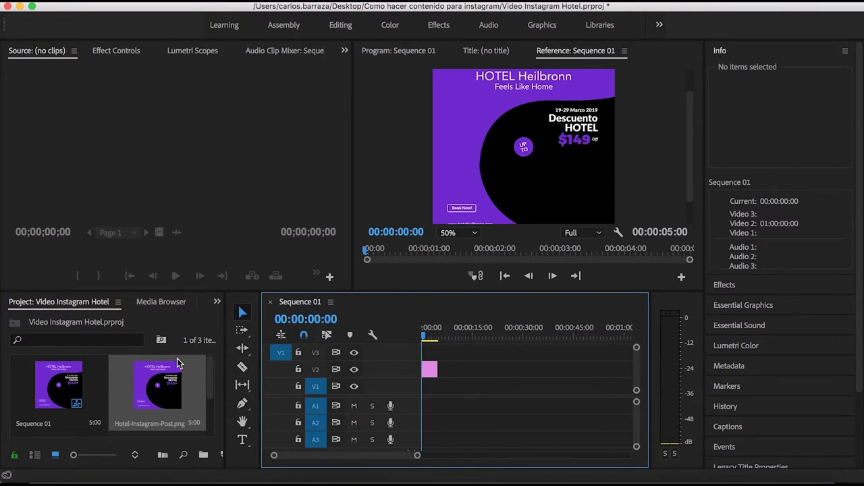
scroll(131, 384, "down", 2)
left_click(74, 395)
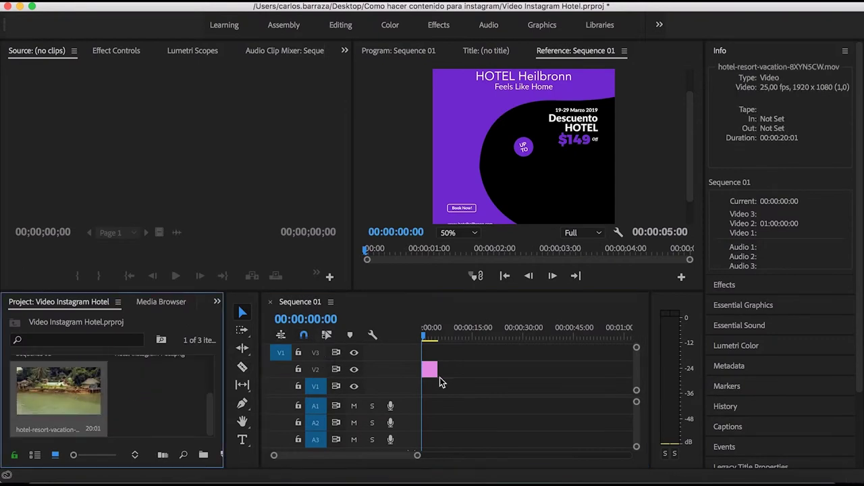
left_click_drag(56, 392, 426, 391)
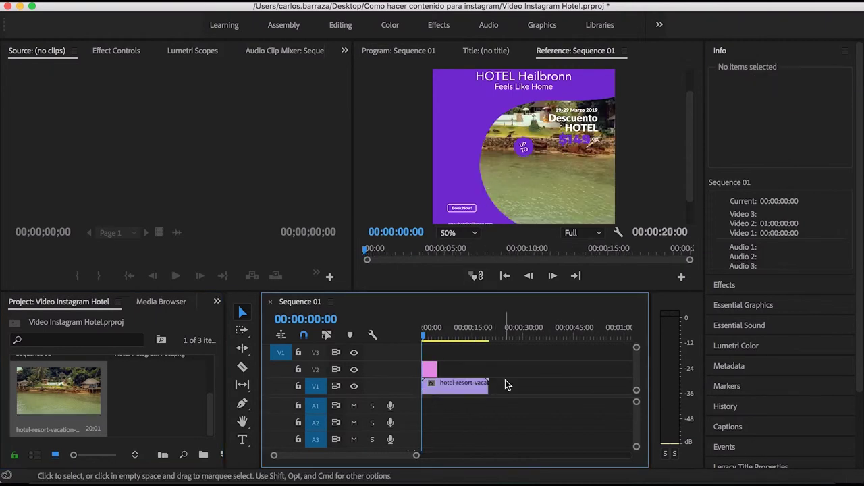
left_click_drag(437, 370, 488, 369)
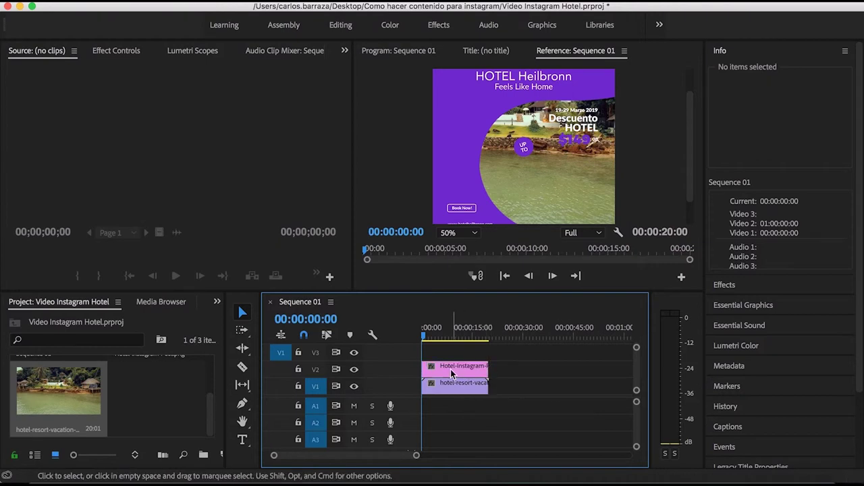
Step: Set the V1 hotel clip's Position to 722, 696 and play back to check the framing
mouse_move(424, 336)
left_mouse_down()
mouse_move(487, 336)
mouse_move(419, 336)
left_mouse_up()
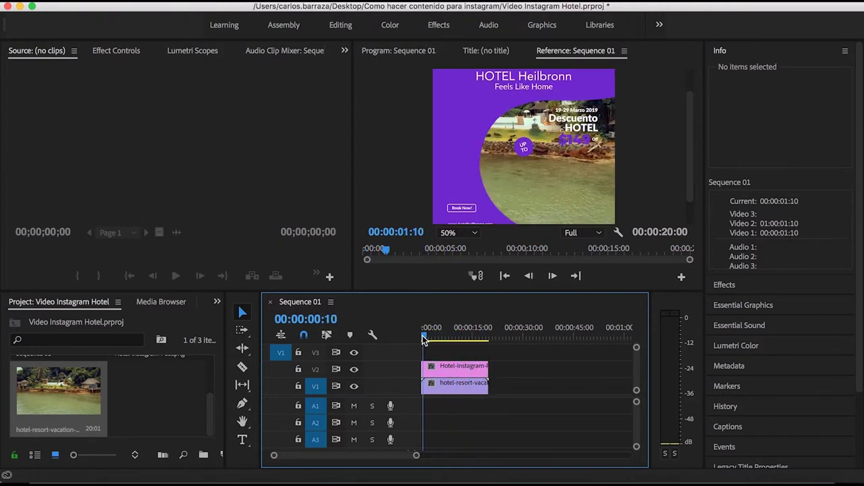
left_click(436, 384)
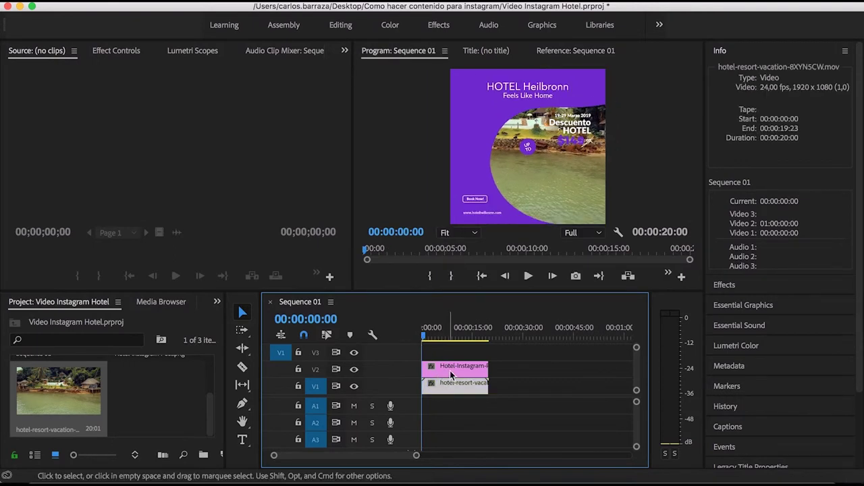
left_click(127, 52)
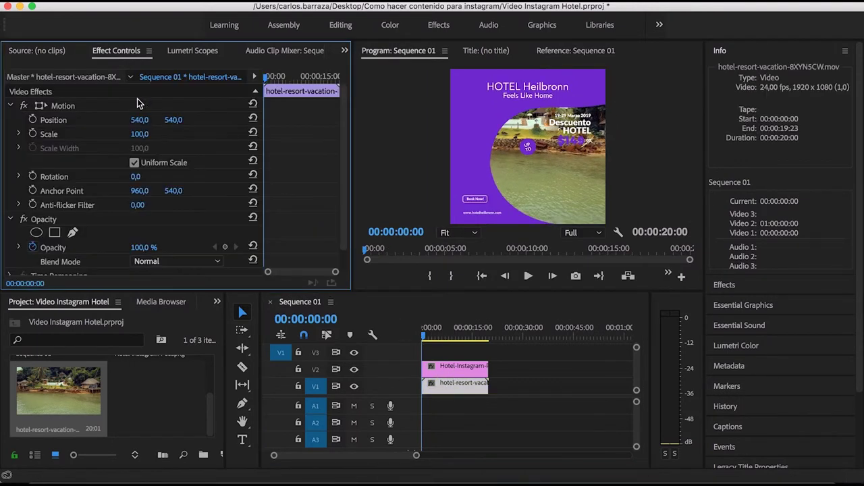
left_click_drag(139, 119, 203, 119)
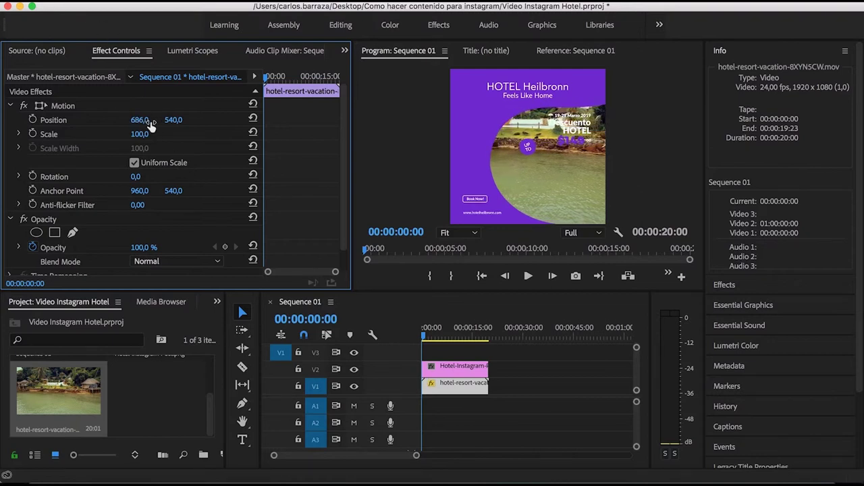
left_click_drag(139, 119, 215, 172)
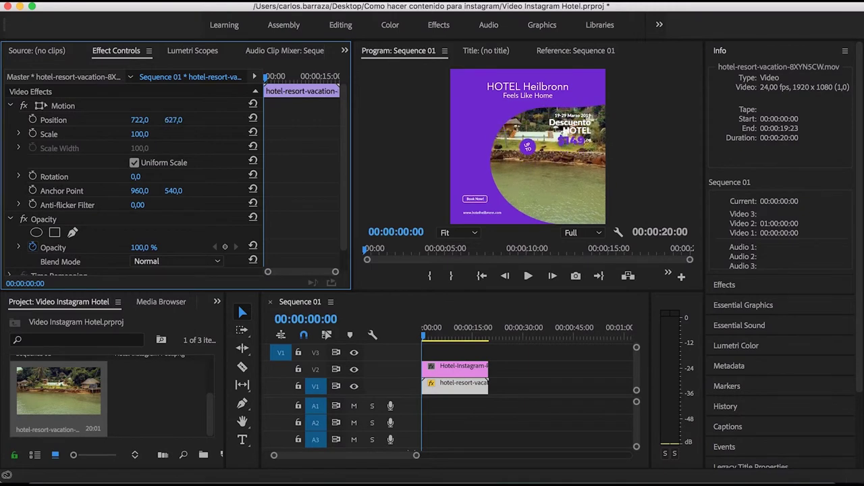
key("space")
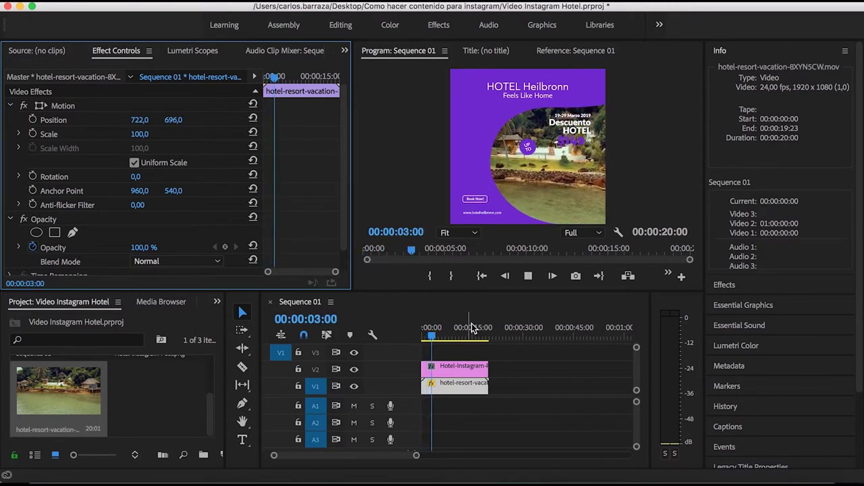
left_click(575, 50)
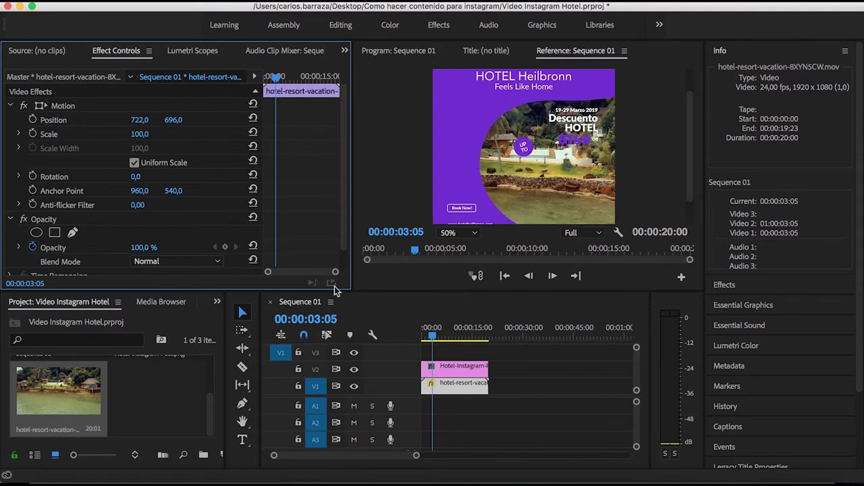
left_click(306, 301)
Step: Export Sequence 01 as H.264 with the output name 'Video hotel Instagram'
left_click(129, 7)
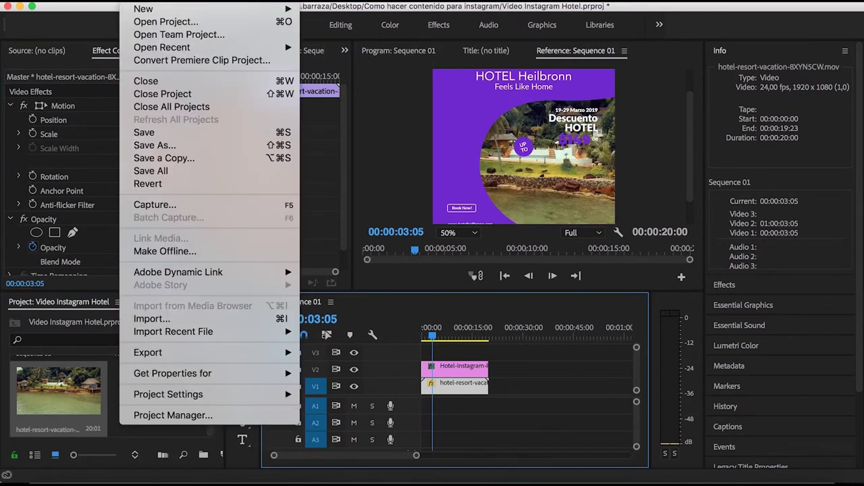
mouse_move(242, 352)
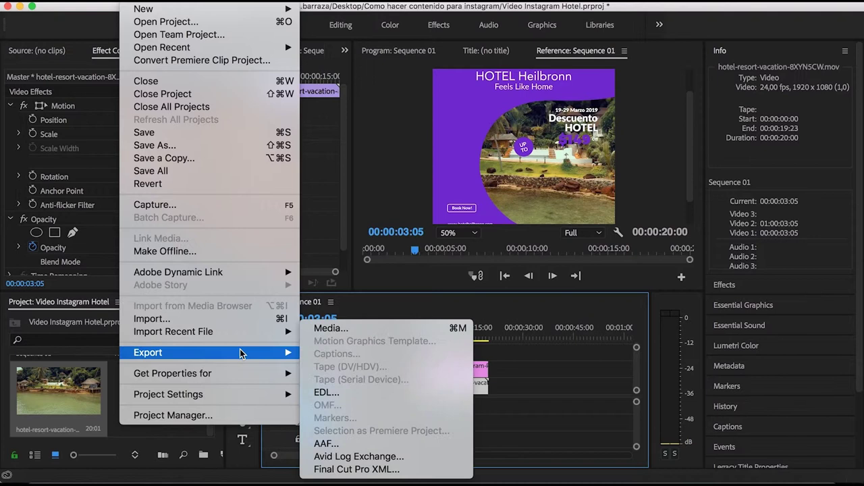
left_click(362, 328)
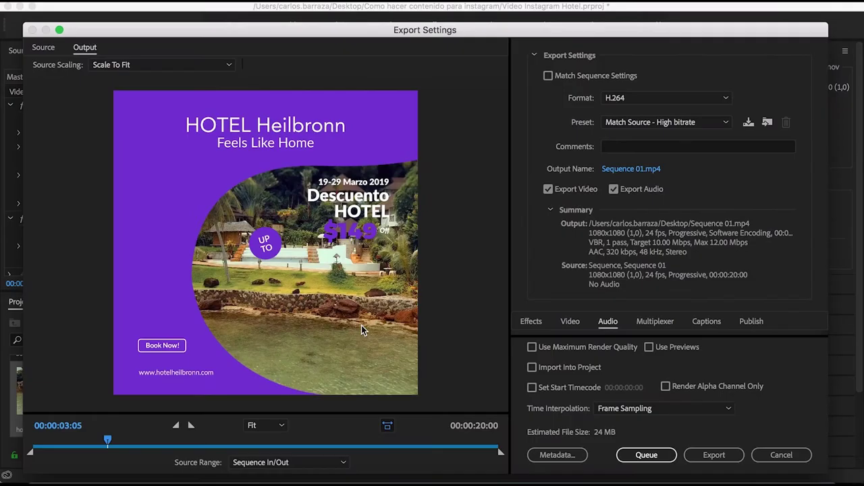
left_click(634, 172)
type("Video")
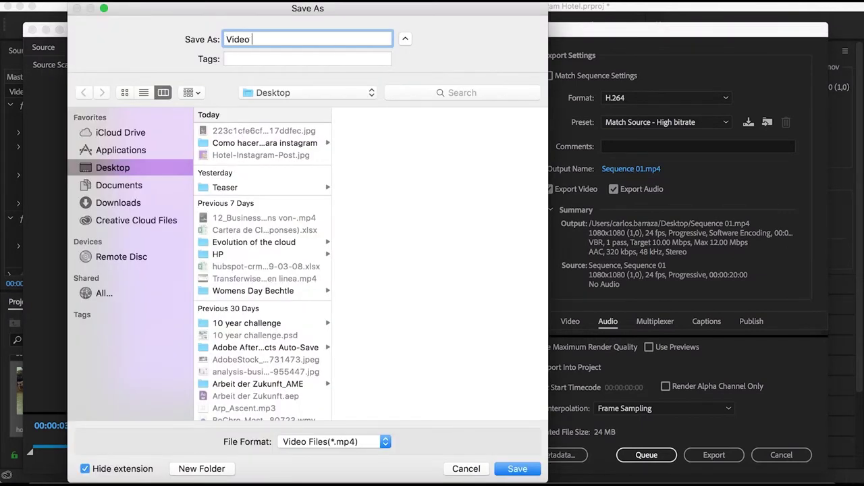
type(" hotel Instagram")
key("Return")
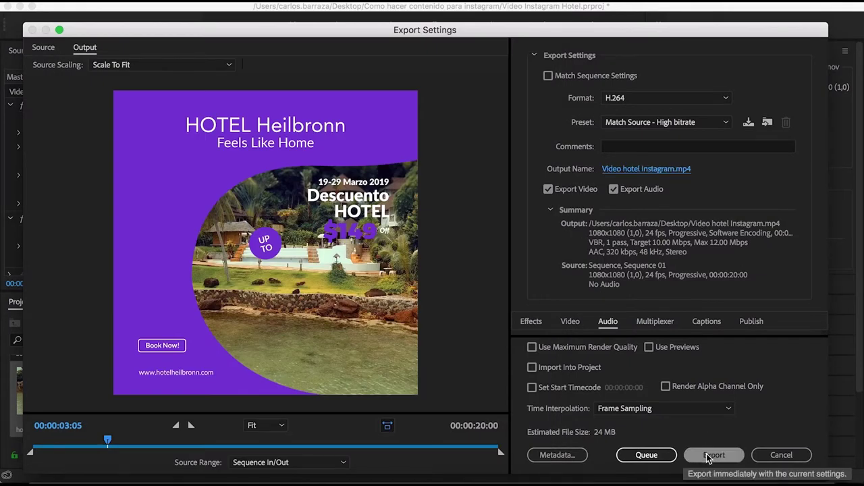
left_click(708, 457)
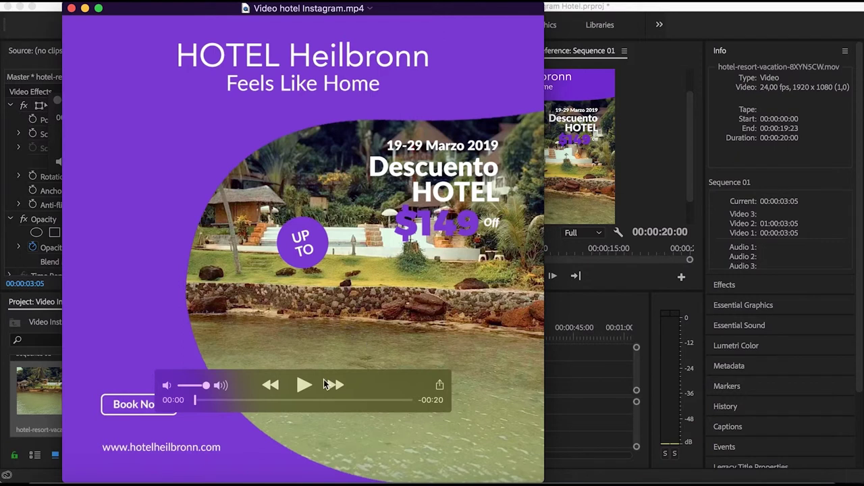
Step: Play the exported Video hotel Instagram.mp4 in QuickTime, then leave the player
left_click(302, 385)
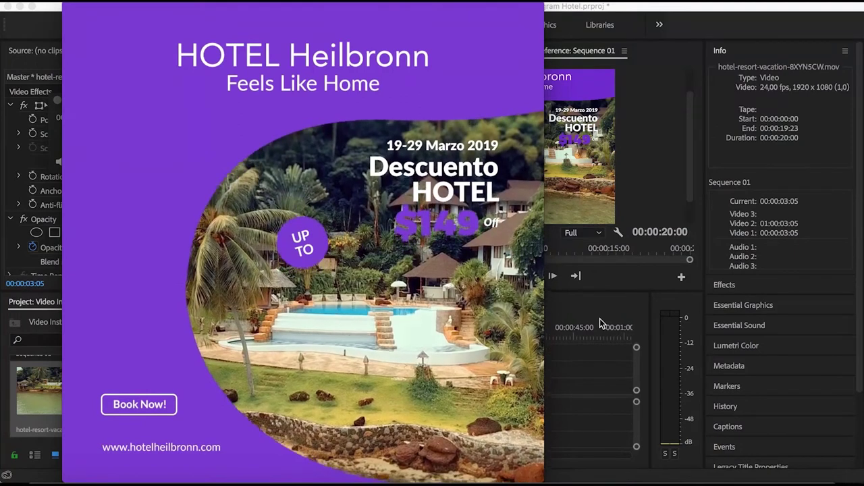
mouse_move(530, 294)
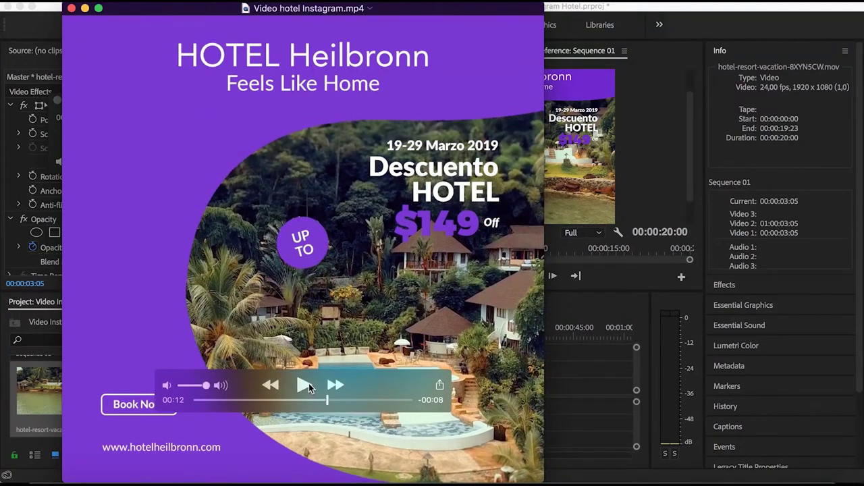
left_click(579, 306)
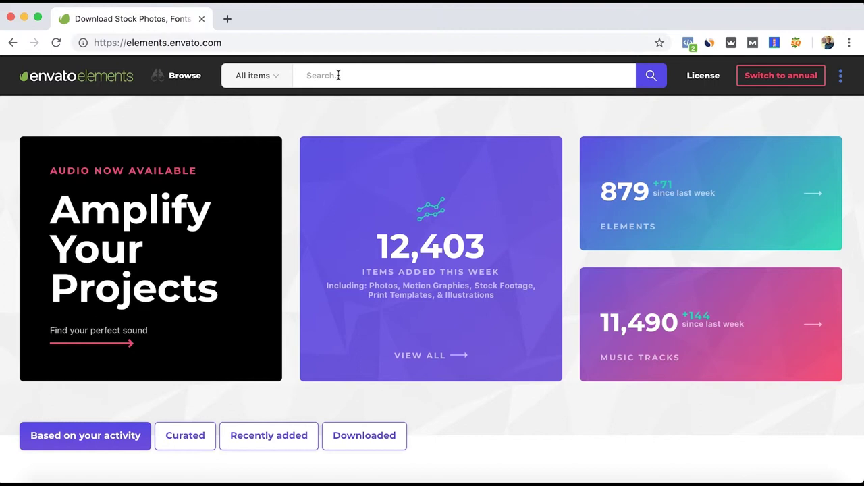
Step: Search Envato Elements for 'instagram stories' limited to Video Templates
type("instagram stories")
left_click(257, 79)
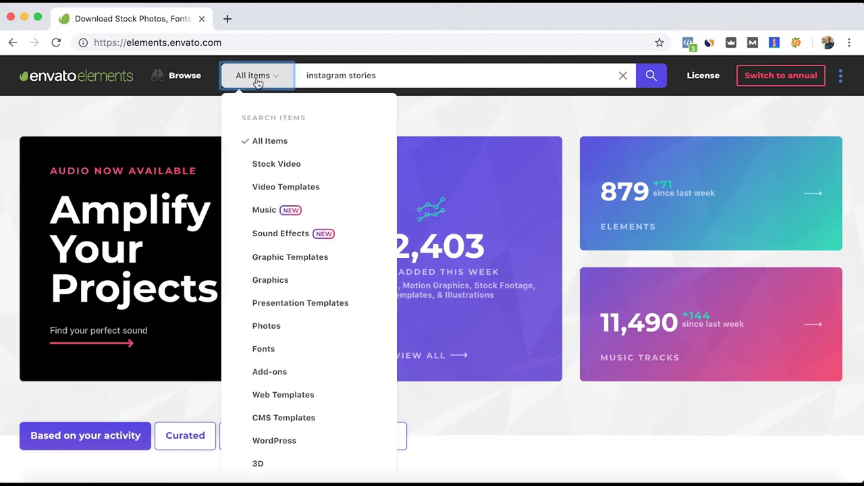
left_click(304, 191)
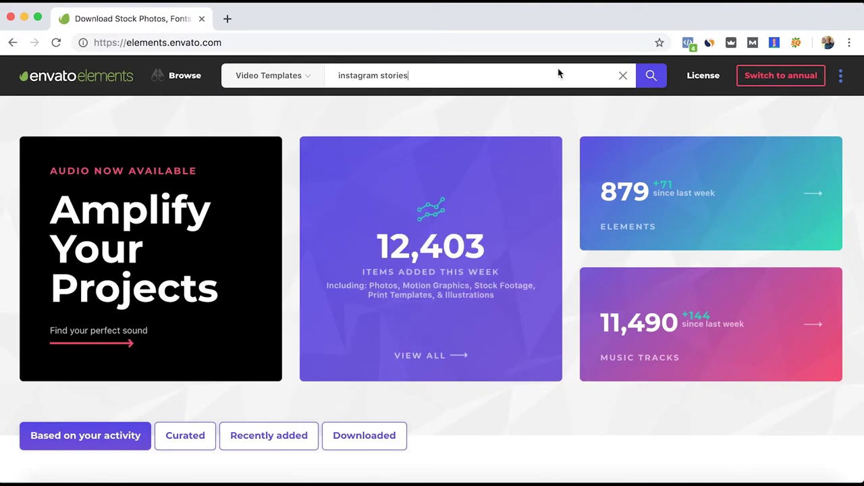
left_click(652, 76)
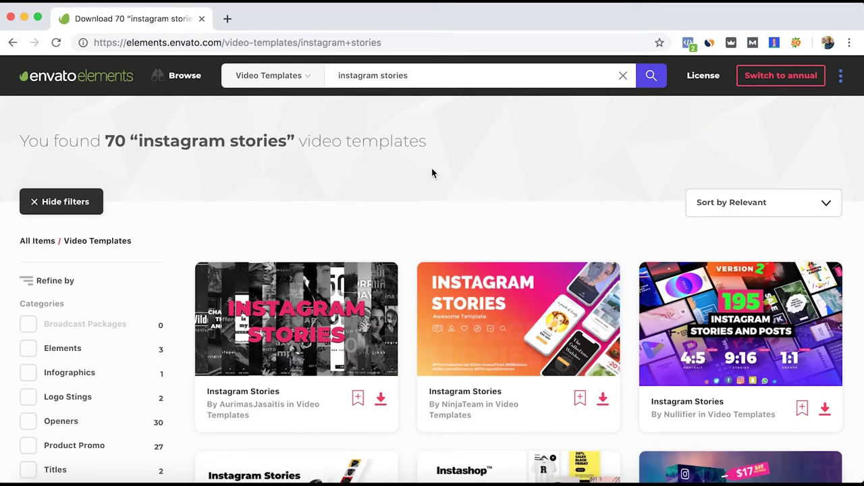
Step: Browse the results and open the first Instagram Stories template's page
scroll(433, 174, "down", 2)
scroll(432, 173, "down", 2)
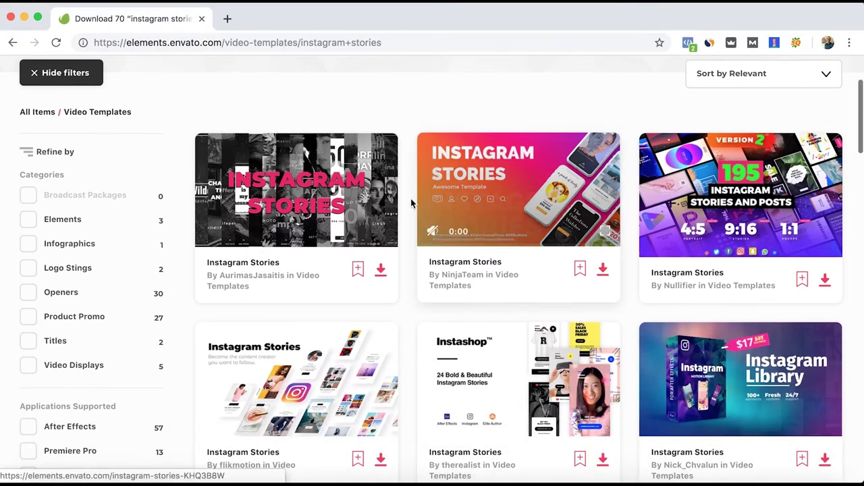
scroll(395, 247, "down", 5)
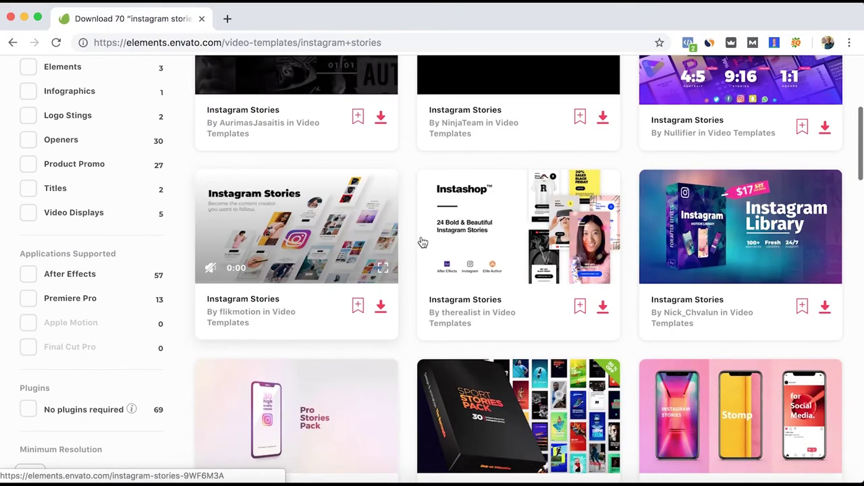
scroll(409, 302, "down", 4)
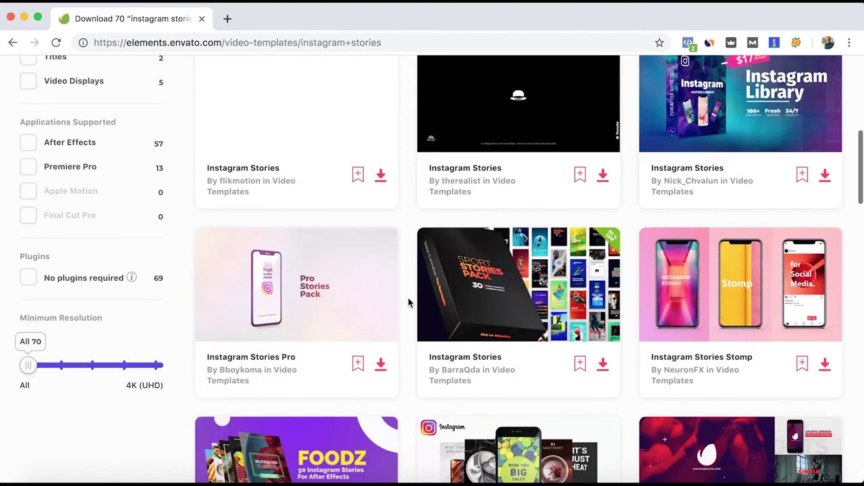
scroll(408, 302, "down", 4)
scroll(408, 303, "up", 2)
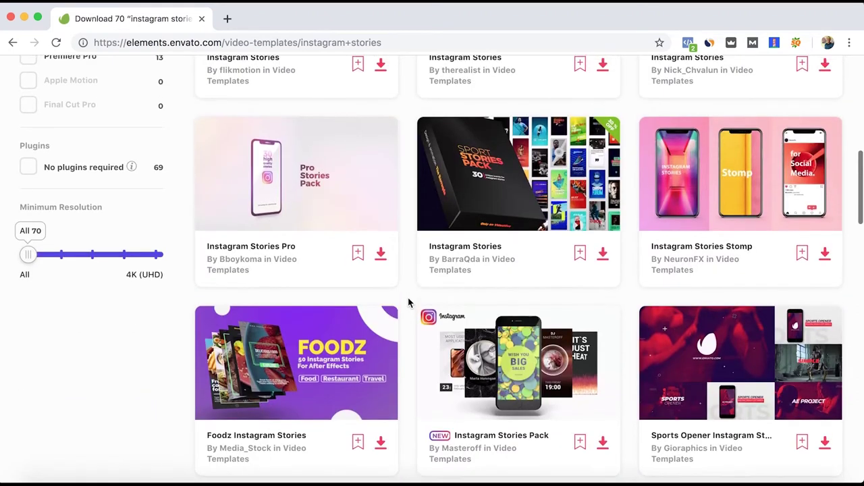
scroll(409, 302, "up", 8)
scroll(408, 302, "up", 1)
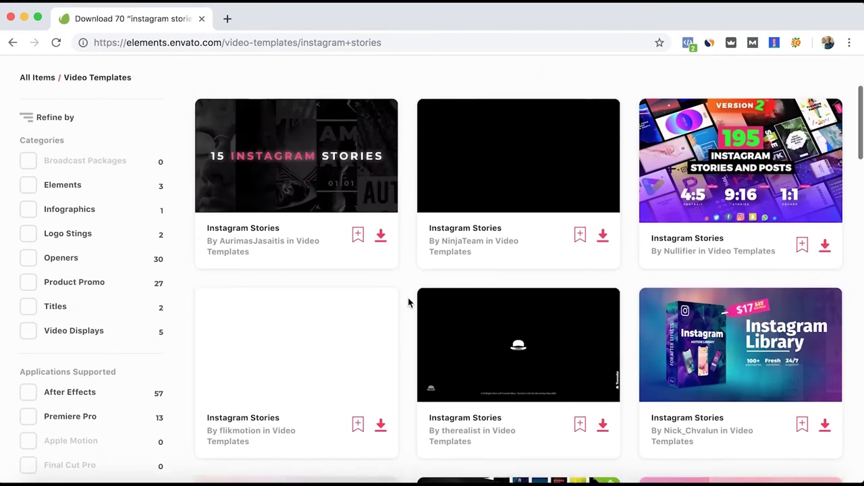
mouse_move(380, 177)
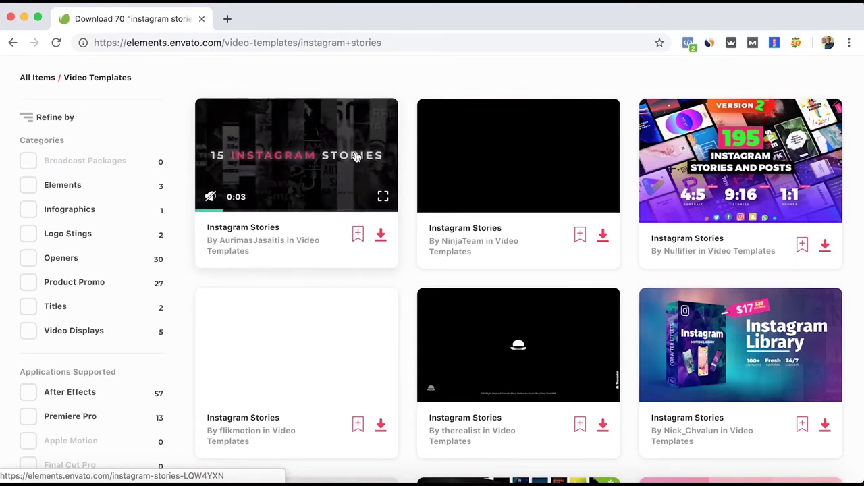
left_click(356, 157)
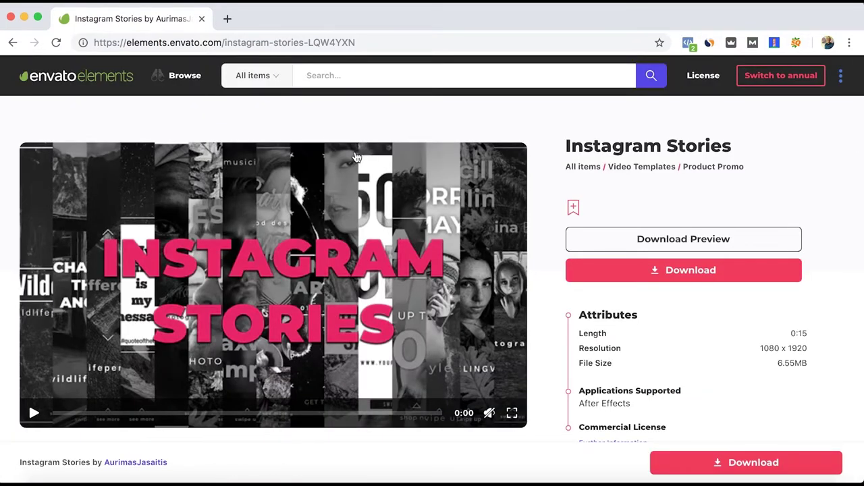
Step: Download the template zip, adding it to the 'Como hacer contenido para instagram' project
left_click(645, 271)
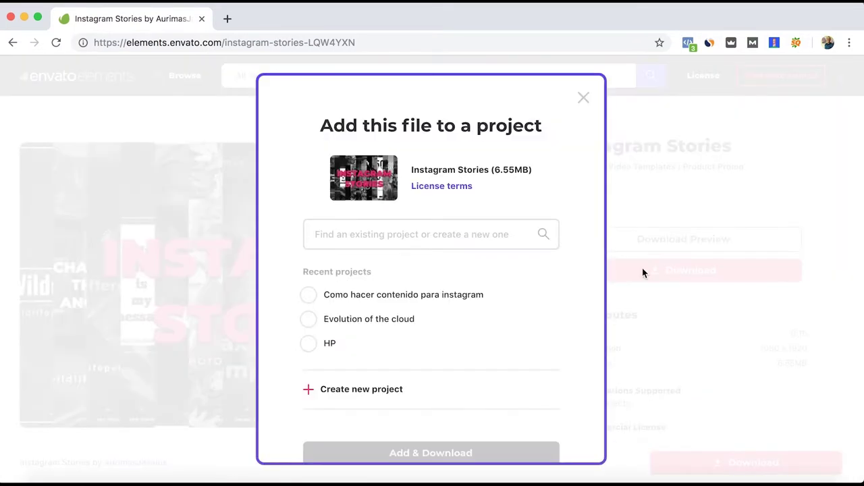
left_click(411, 292)
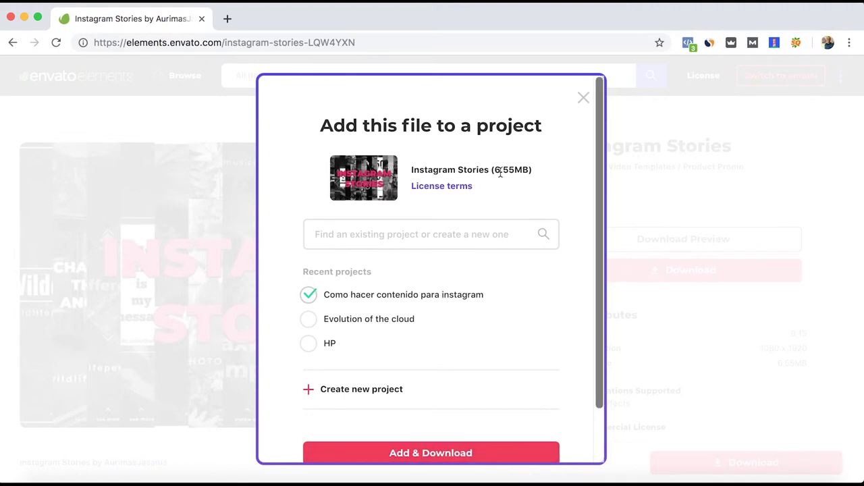
left_click(431, 453)
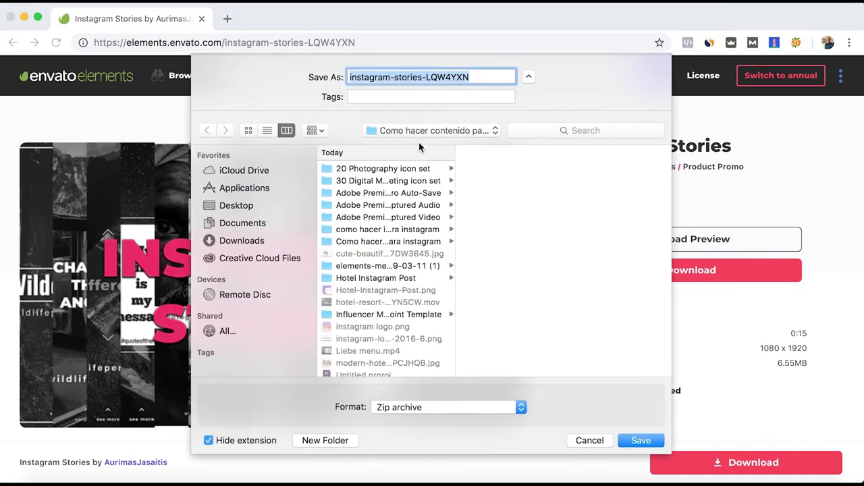
key("Return")
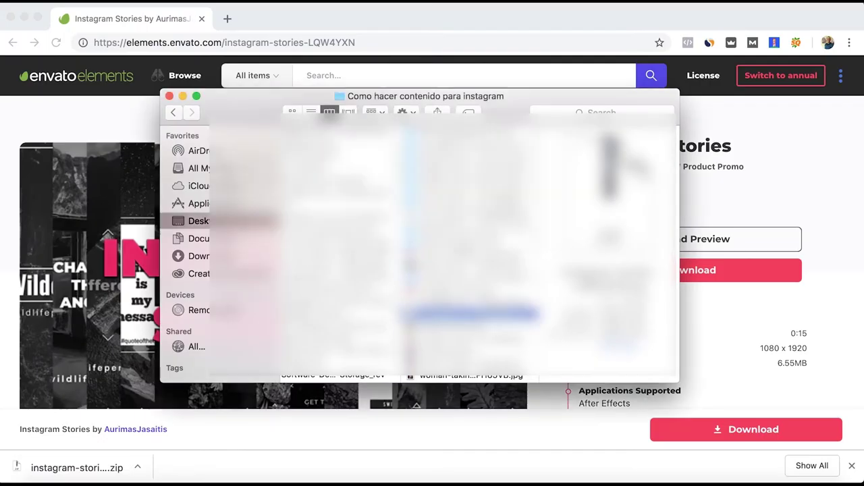
Step: Open the template's .aep project from Instagram Stories > 1. After Effects in Finder
left_click(472, 331)
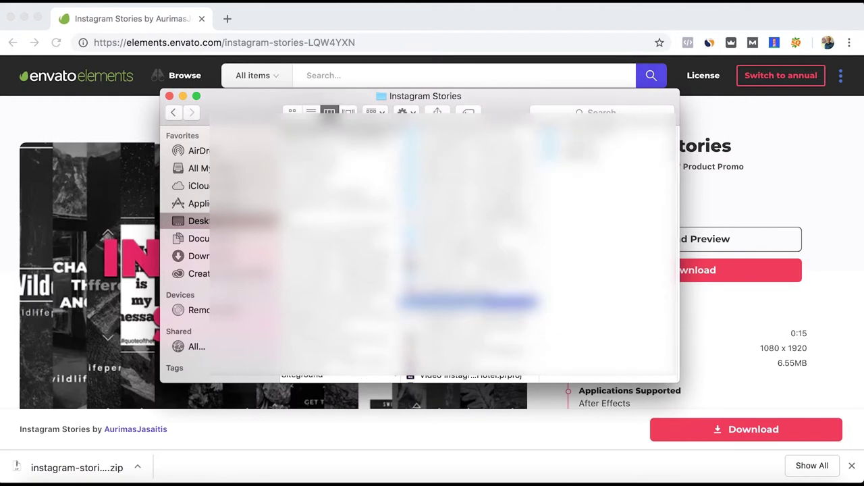
left_click(473, 130)
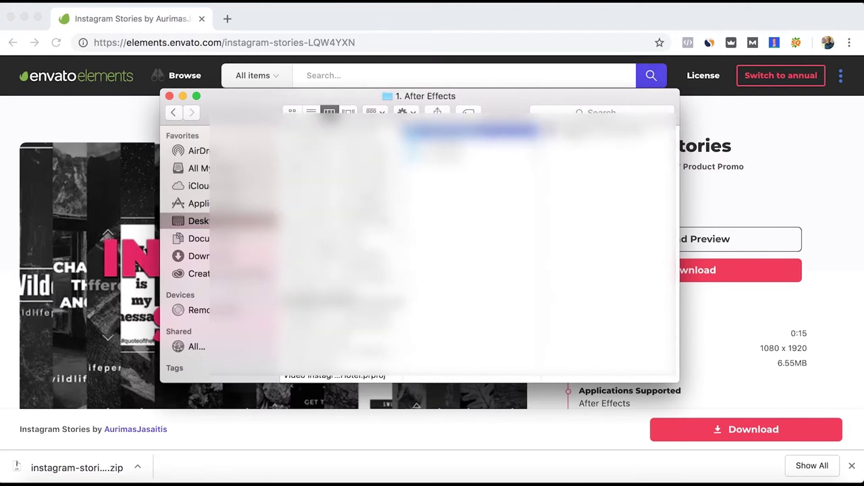
left_click(472, 130)
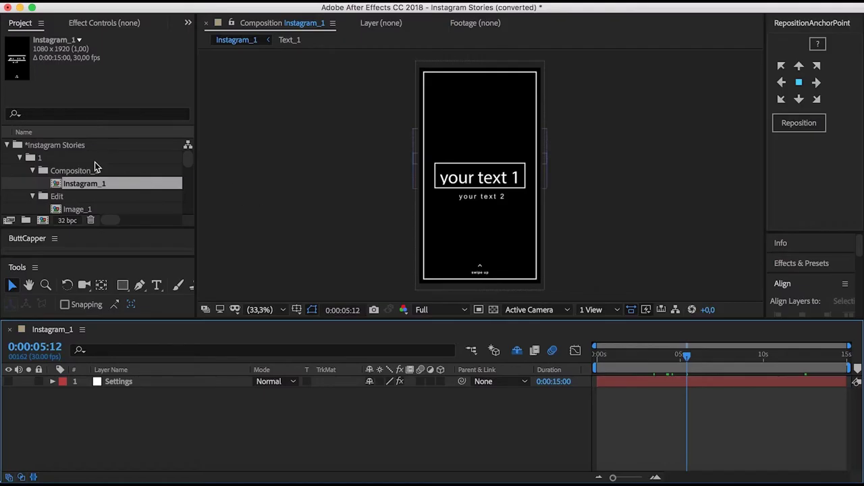
Step: Collapse folder 1, expand folder 2 and open the Instagram_2 composition
left_click(19, 158)
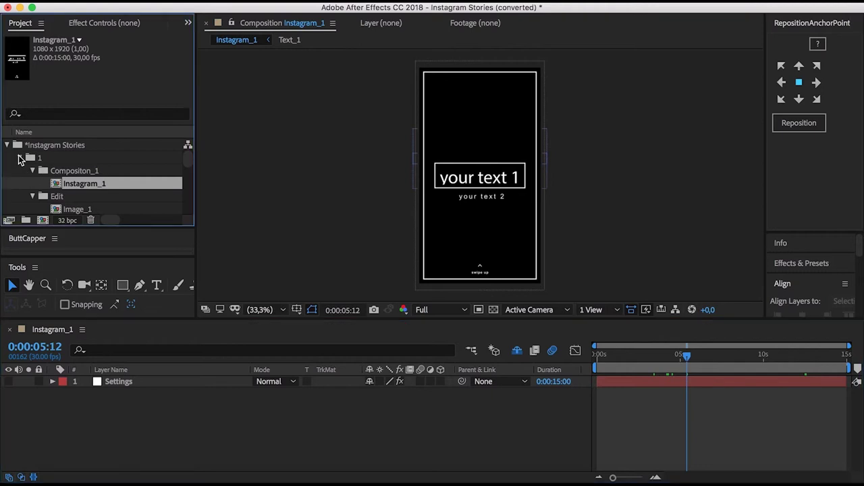
left_click(35, 173)
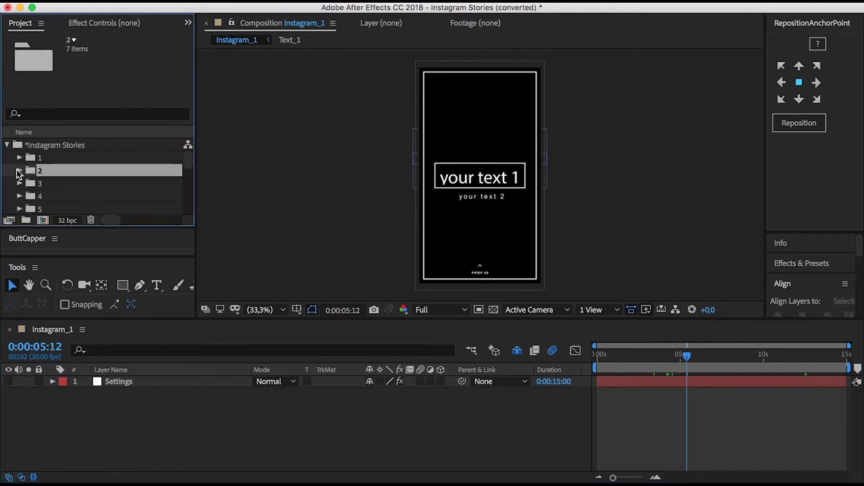
left_click(21, 171)
double_click(68, 173)
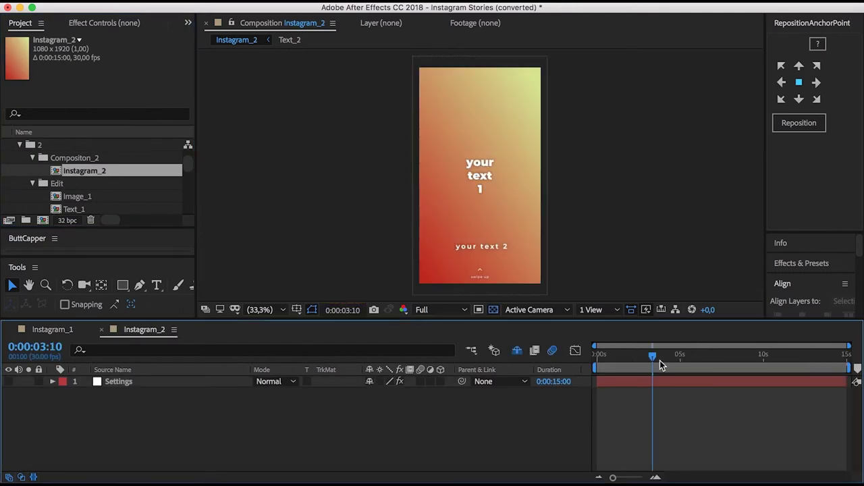
mouse_move(653, 357)
left_mouse_down()
mouse_move(628, 365)
mouse_move(729, 368)
mouse_move(690, 375)
left_mouse_up()
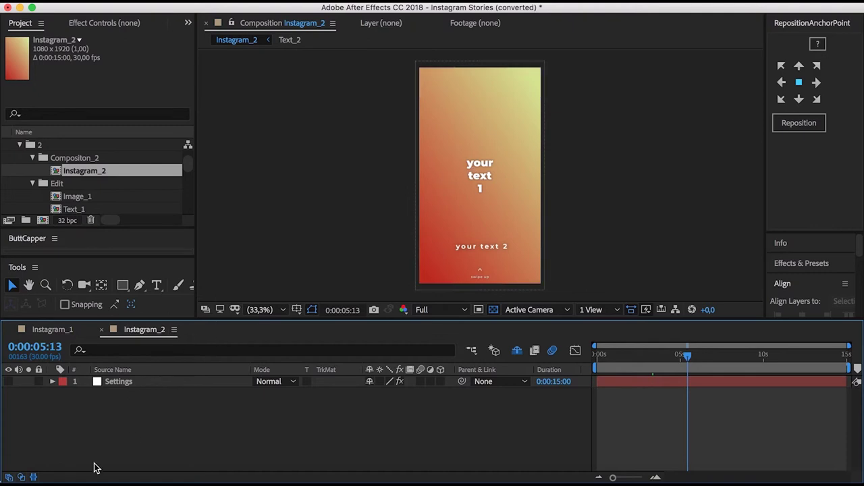
Step: Expand the Settings layer to list its effects, including Text_1
left_click(53, 382)
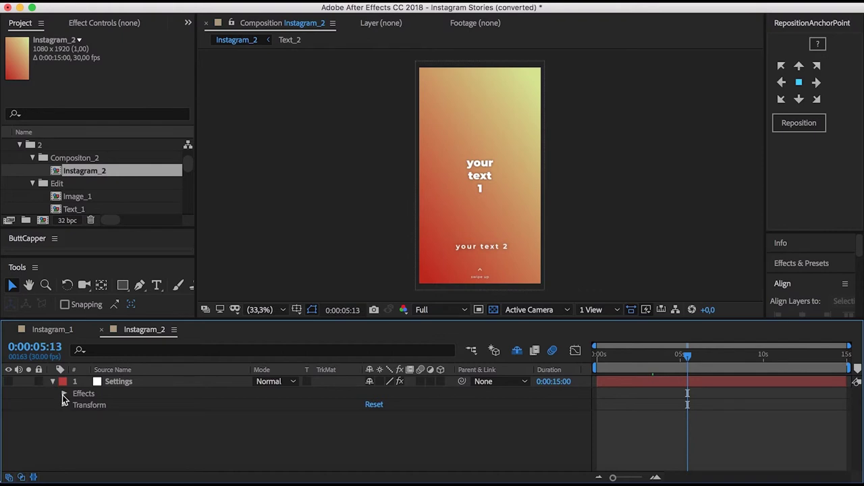
left_click(64, 393)
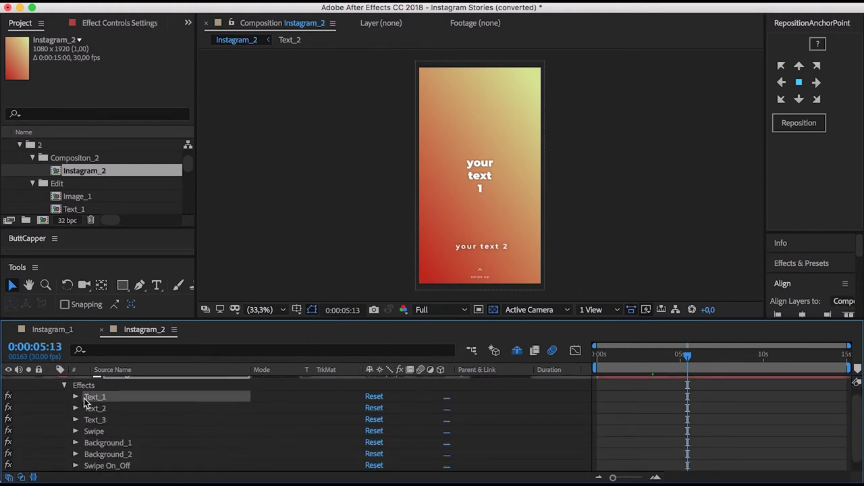
left_click(75, 397)
left_click(76, 397)
Step: Try red for the Text_1 colour, then cancel to keep it white
left_click(76, 397)
left_click(376, 412)
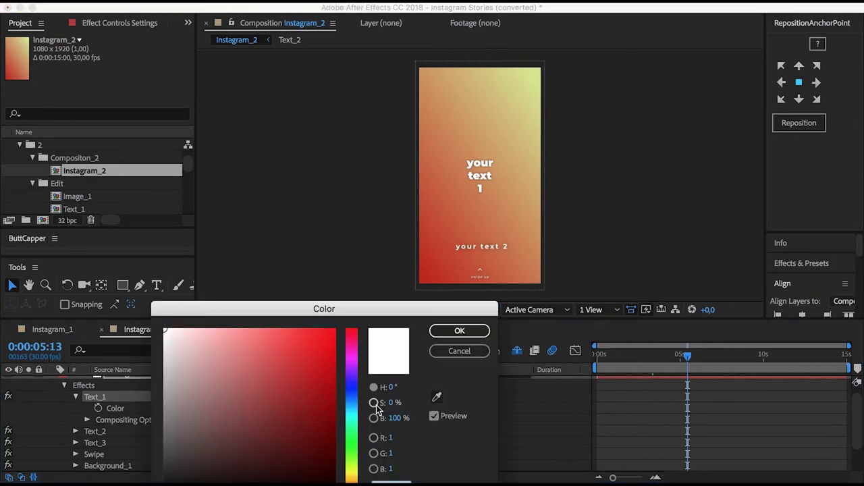
left_click(265, 353)
left_click_drag(265, 353, 155, 320)
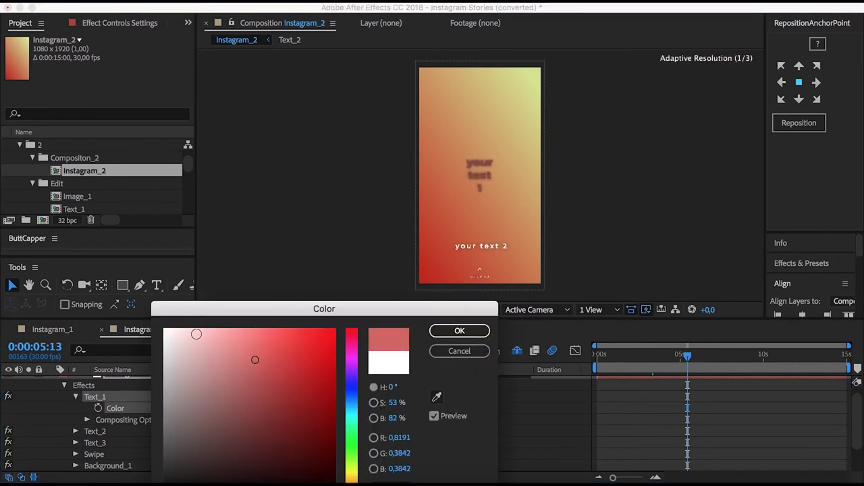
left_click(446, 350)
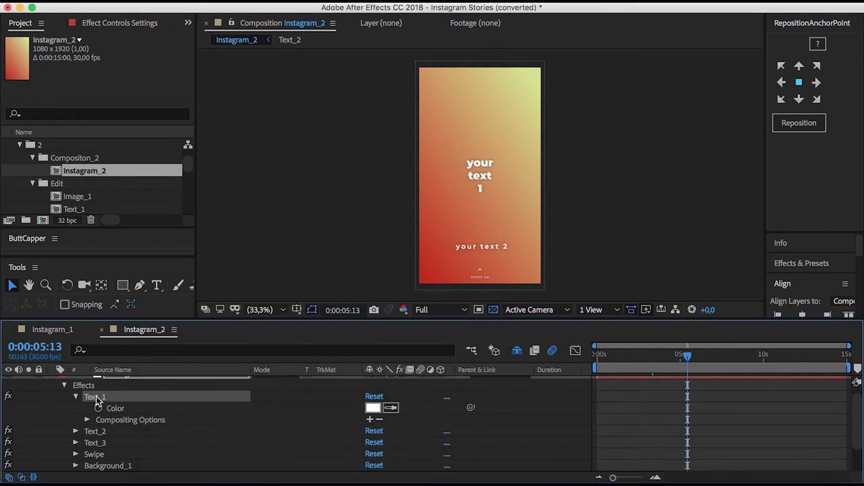
left_click(74, 398)
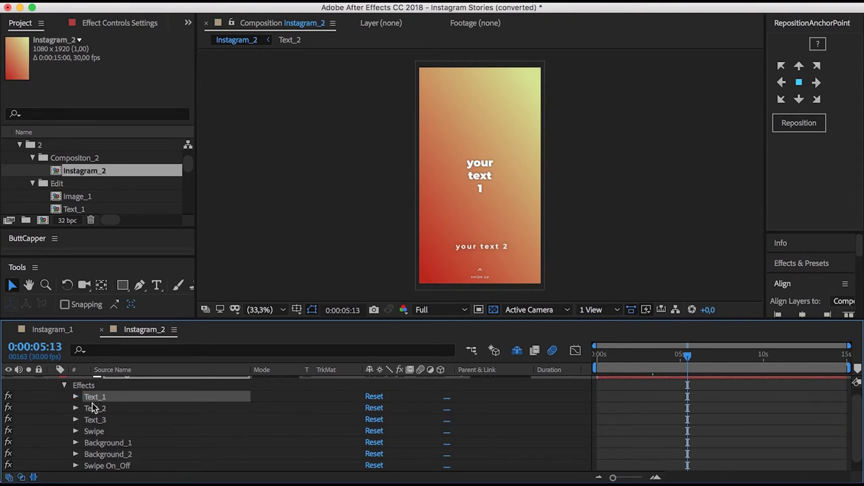
left_click(65, 386)
Step: Turn the Shy layers switch off so Text_1, Image_1 and other hidden layers appear
left_click(519, 351)
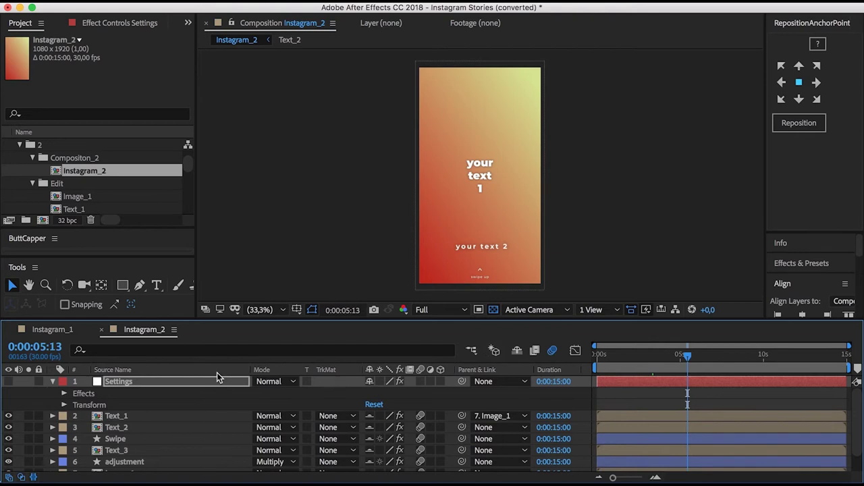
left_click(52, 381)
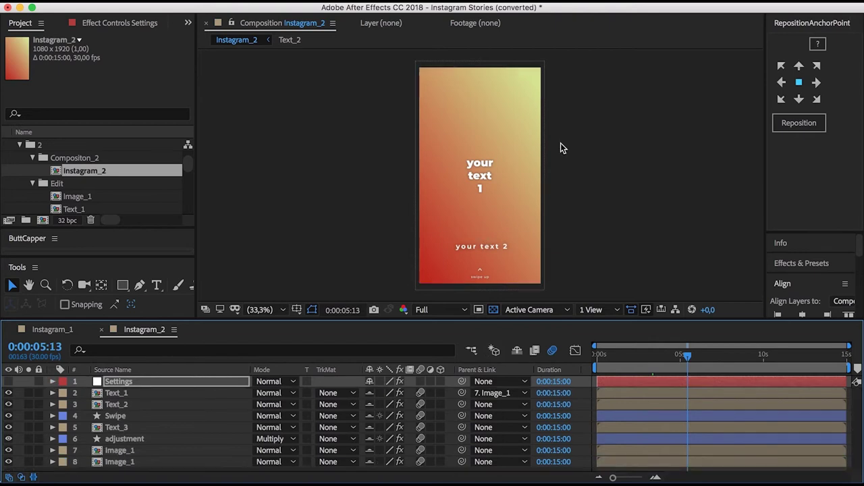
left_click(517, 353)
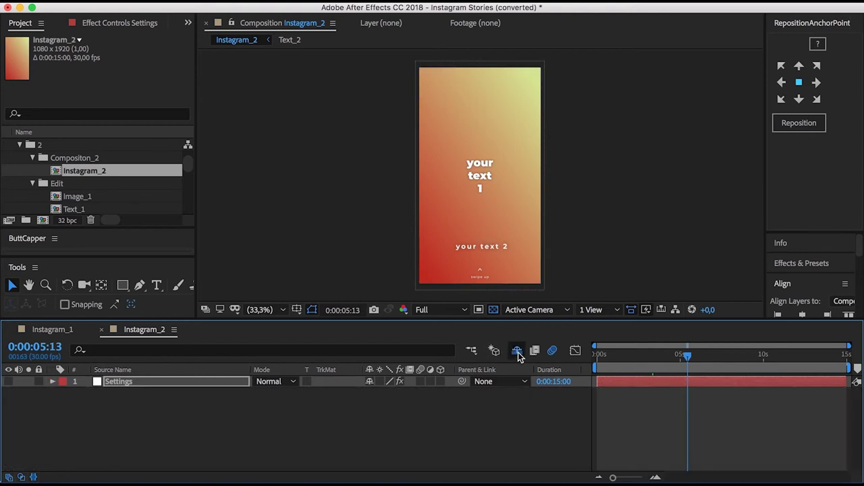
left_click(518, 352)
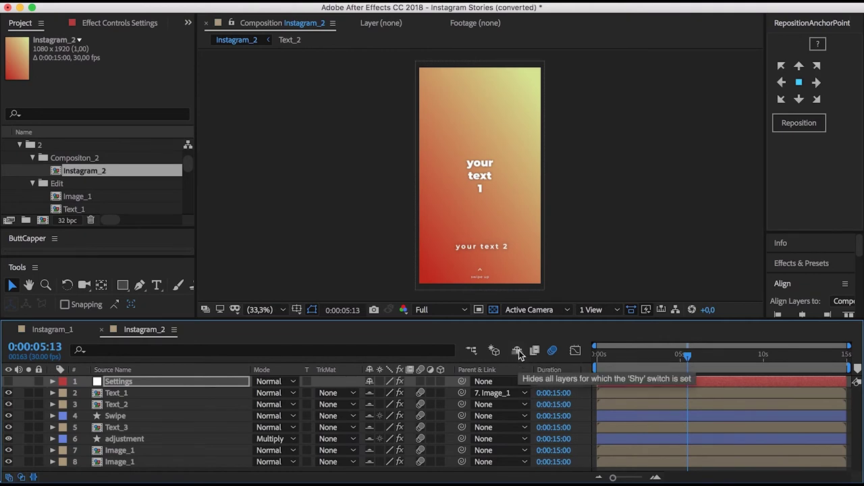
left_click(518, 353)
left_click(518, 352)
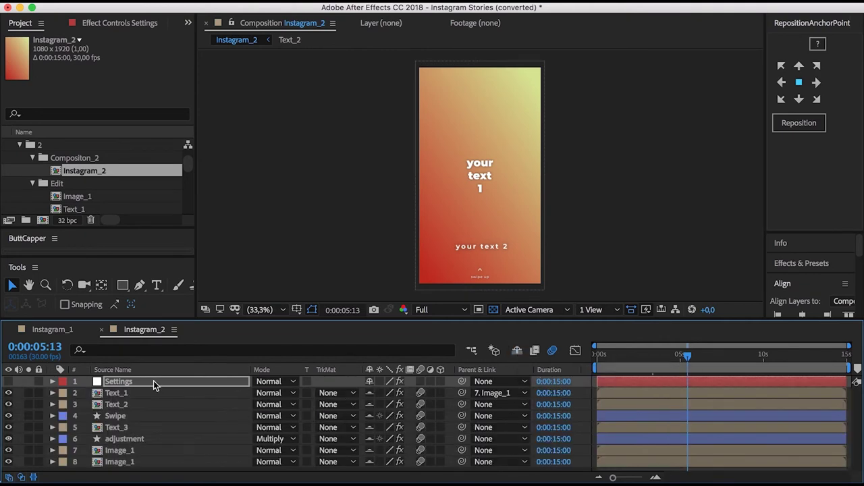
Step: In the Text_1 precomp, replace 'your text 1' with 'Hotel' and 'Heilbronn' on two lines
double_click(116, 395)
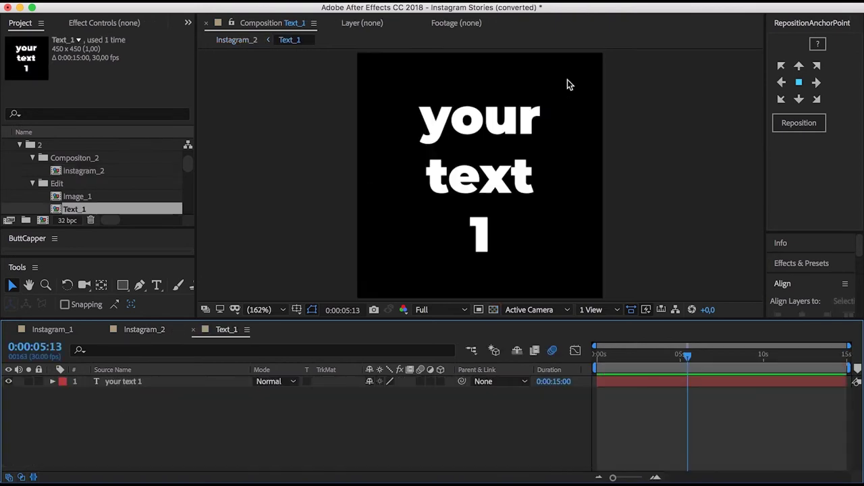
left_click(522, 120)
double_click(523, 121)
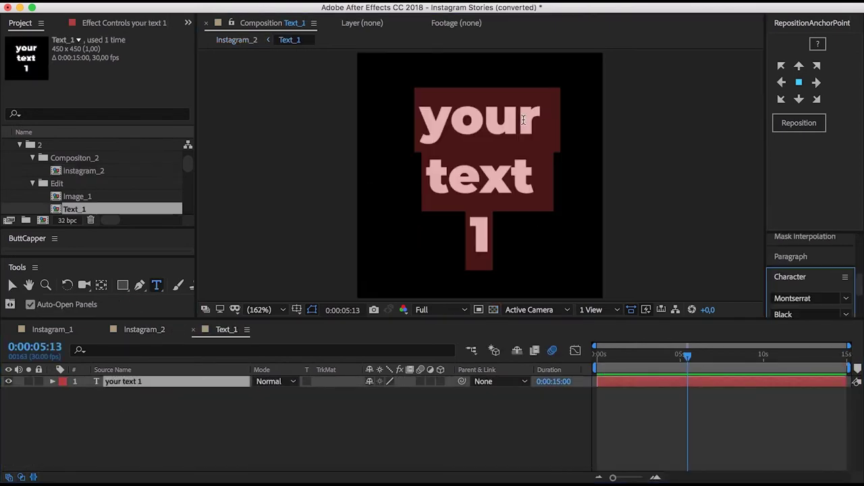
type("otel")
key("BackSpace")
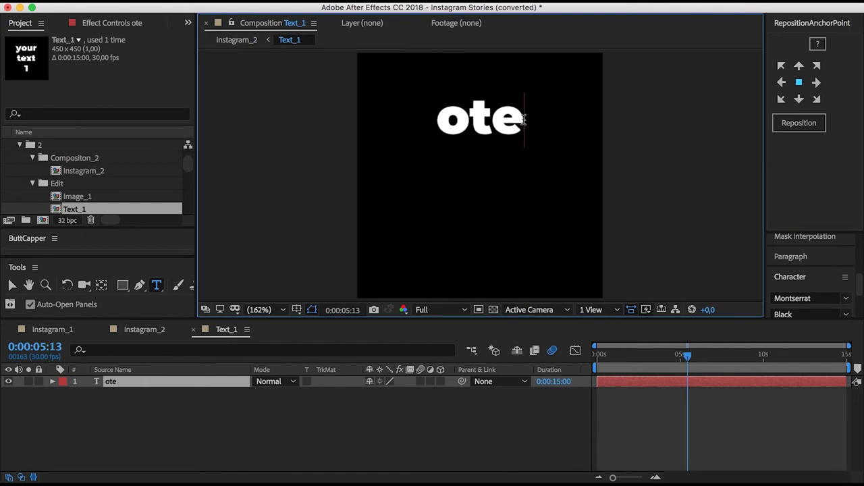
key("BackSpace")
key("BackSpace")
key("BackSpace")
type("Hotel")
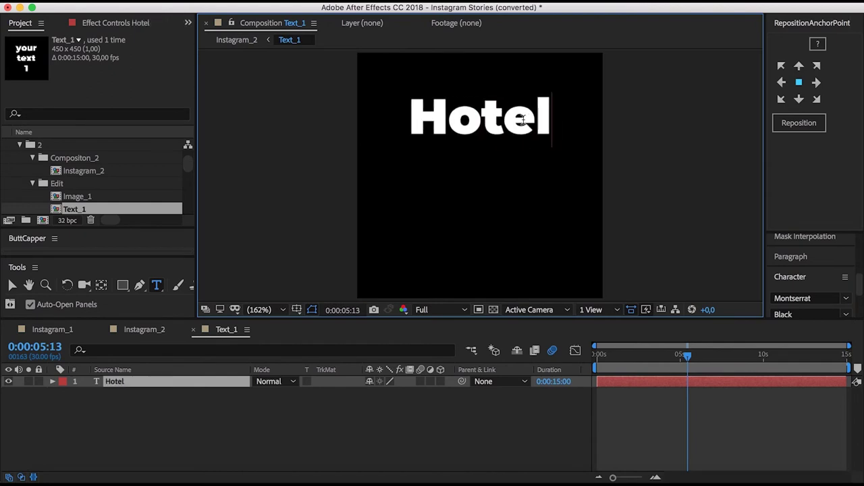
key("Return")
type("Heilbr")
key("BackSpace")
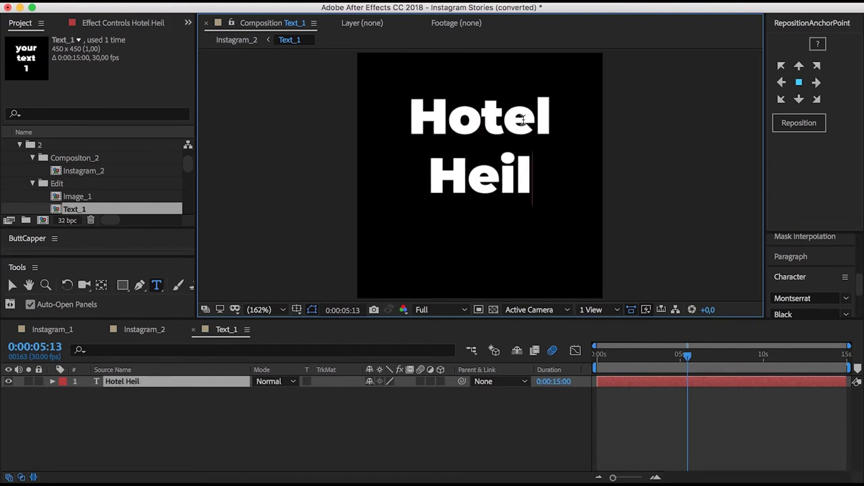
type("bronn")
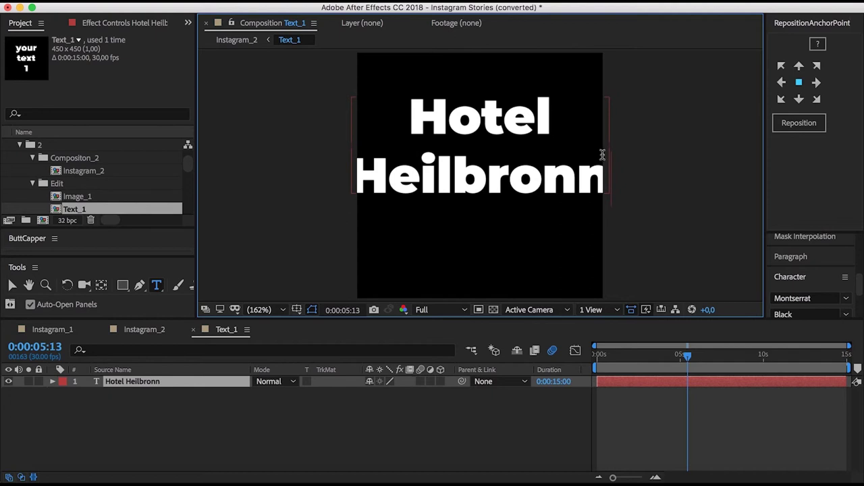
Step: Reduce the title's font size to 68 px in the Character panel
left_click(769, 261)
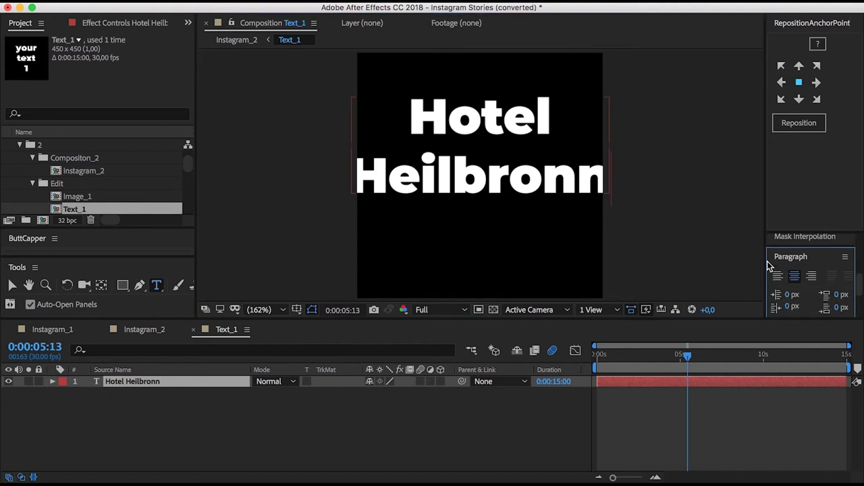
left_click_drag(778, 228, 781, 114)
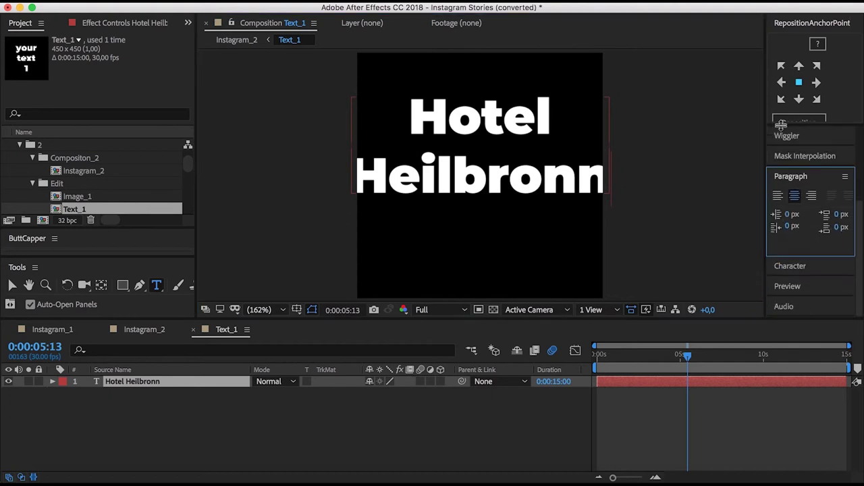
left_click(800, 268)
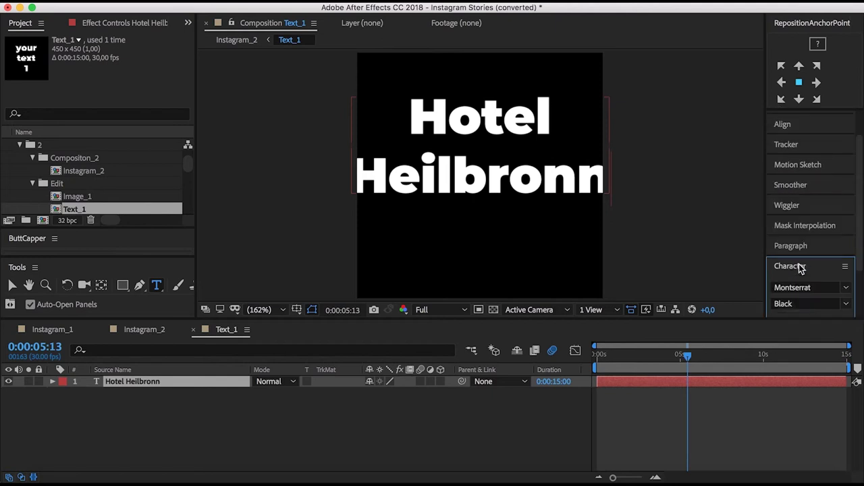
left_click(521, 173)
key("super+a")
scroll(821, 277, "down", 3)
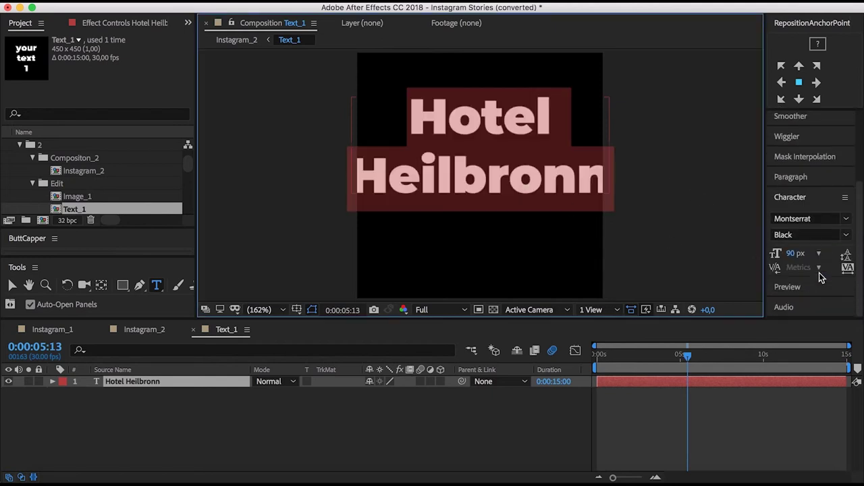
left_click_drag(791, 254, 777, 254)
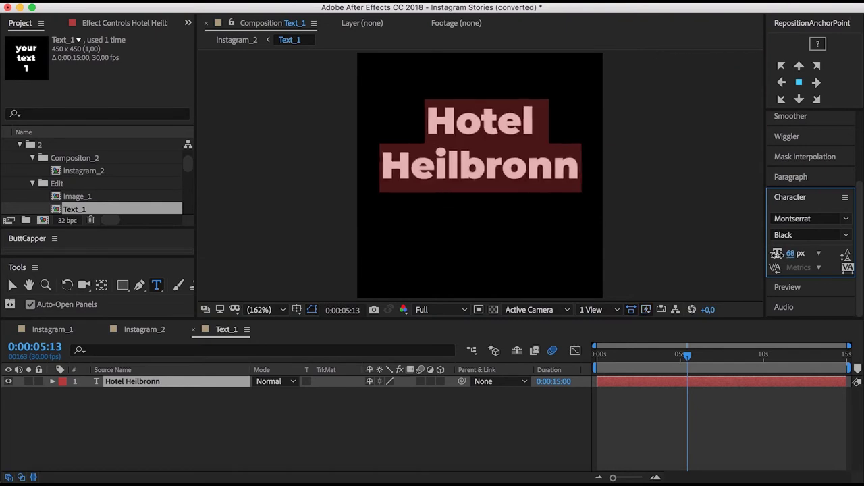
left_click(144, 329)
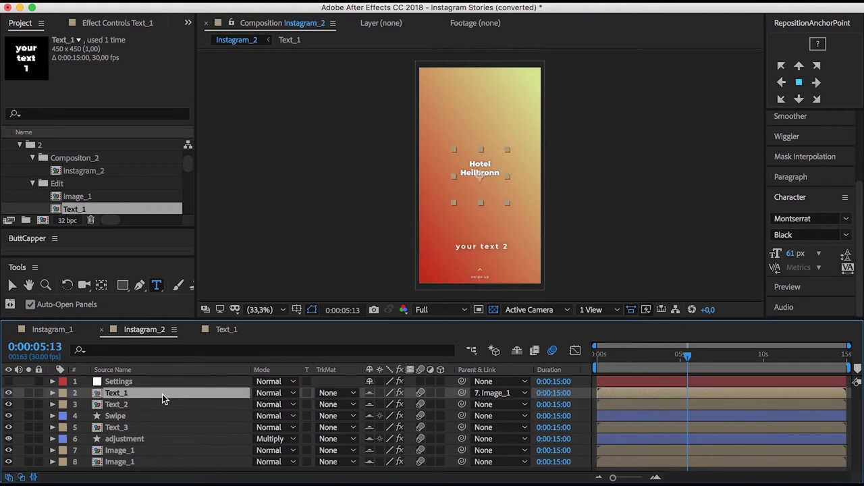
Step: Scale up the Hotel Heilbronn title and retype Text_2's placeholder as 'Visítanos'
key("s")
left_click_drag(388, 403, 452, 404)
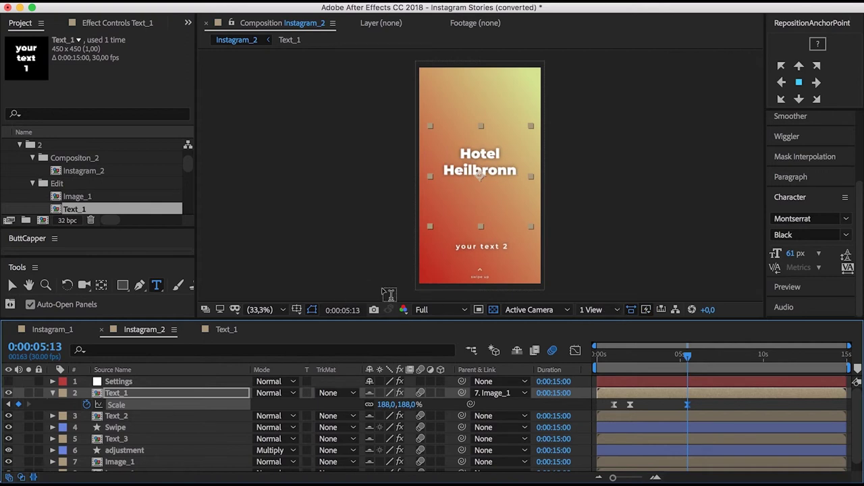
left_click(128, 414)
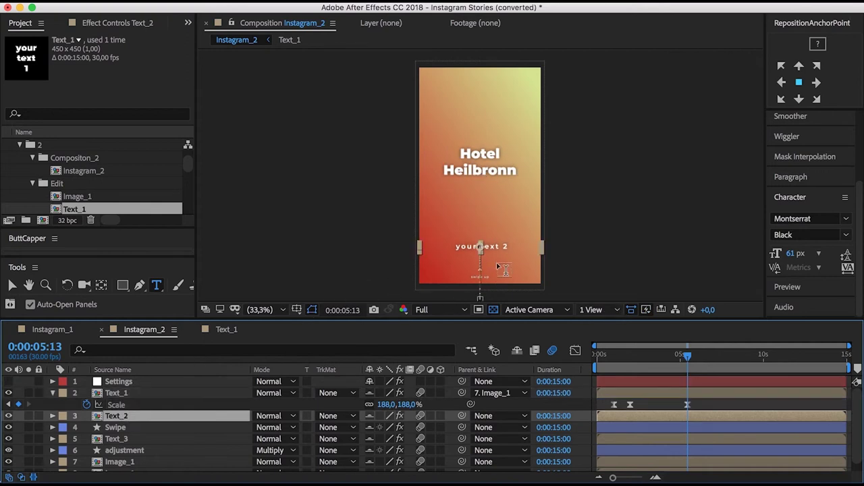
double_click(116, 416)
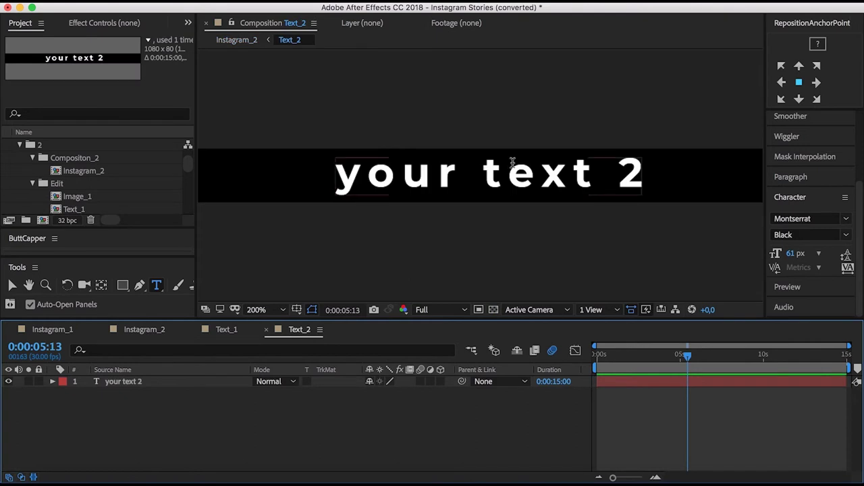
double_click(532, 169)
key("BackSpace")
key("BackSpace")
key("BackSpace")
key("BackSpace")
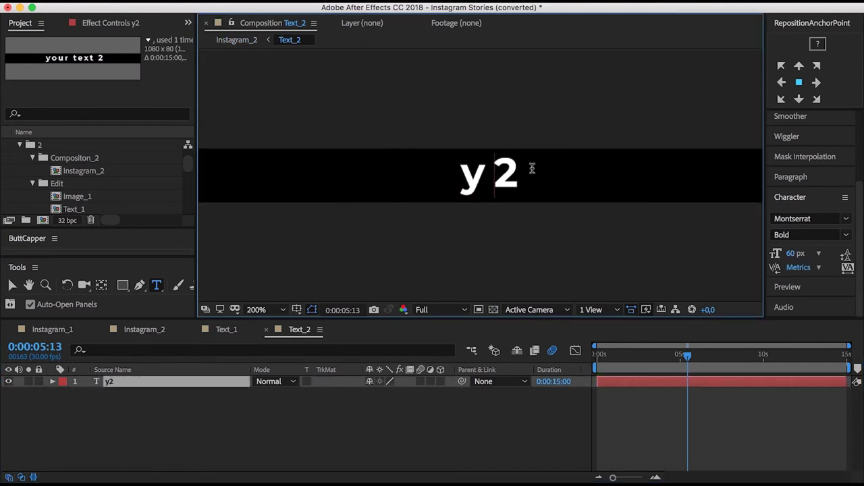
key("BackSpace")
key("BackSpace")
key("BackSpace")
type("Vi")
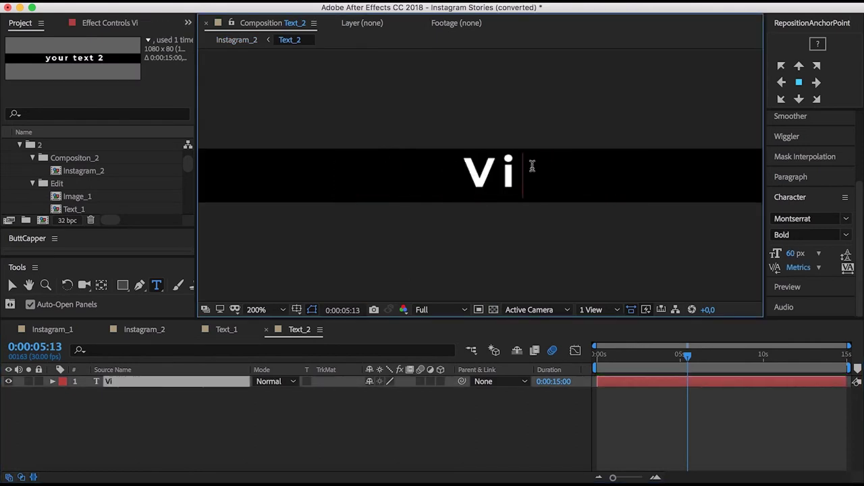
type("sítanos")
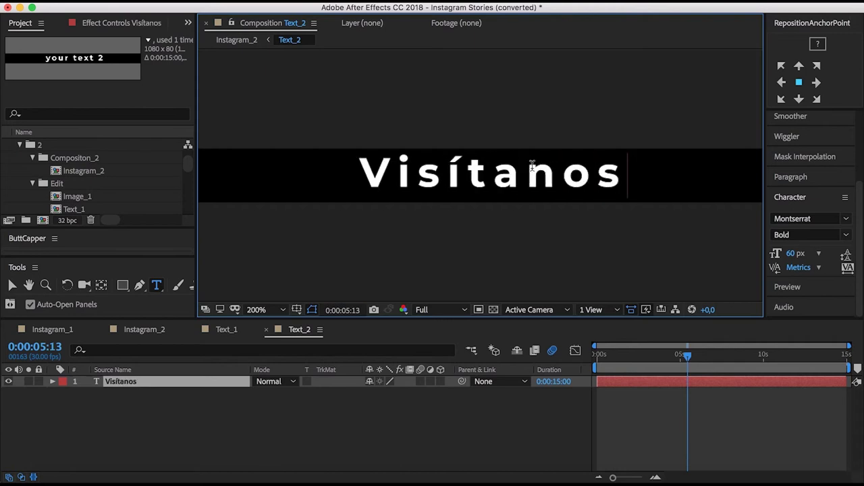
left_click(222, 330)
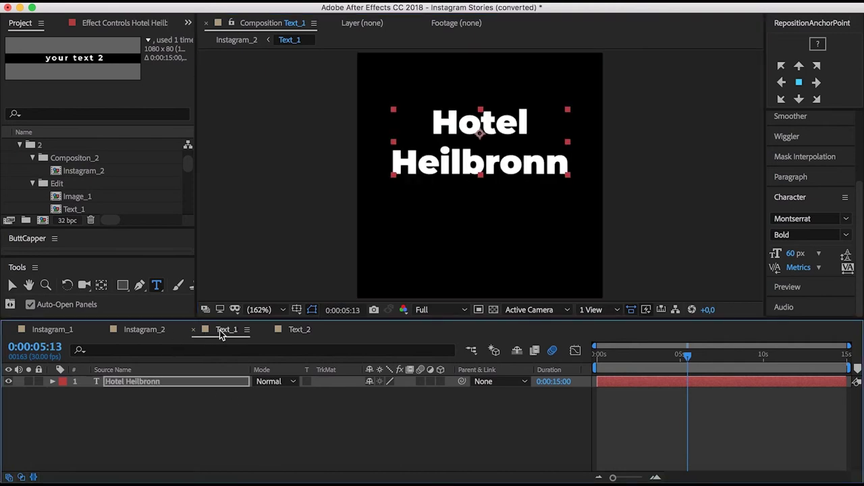
left_click(149, 332)
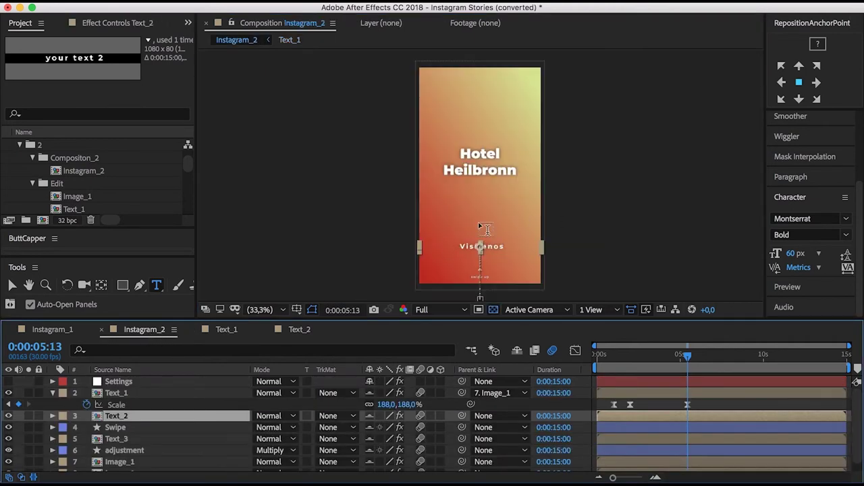
Step: Preview the story around four seconds and select the Image_1 layer
left_click_drag(689, 353, 674, 356)
scroll(152, 456, "down", 1)
left_click(132, 459)
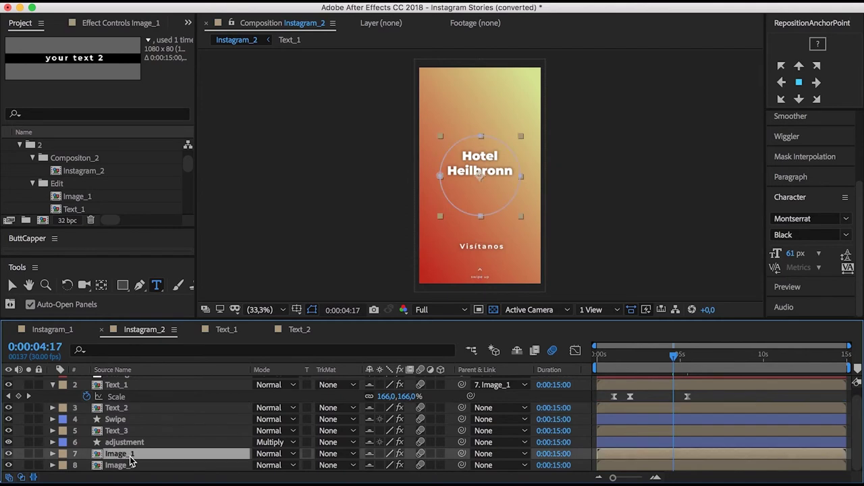
Step: Import the modern hotel room JPG from the Como hacer contenido para instagram folder into Image_1
double_click(112, 456)
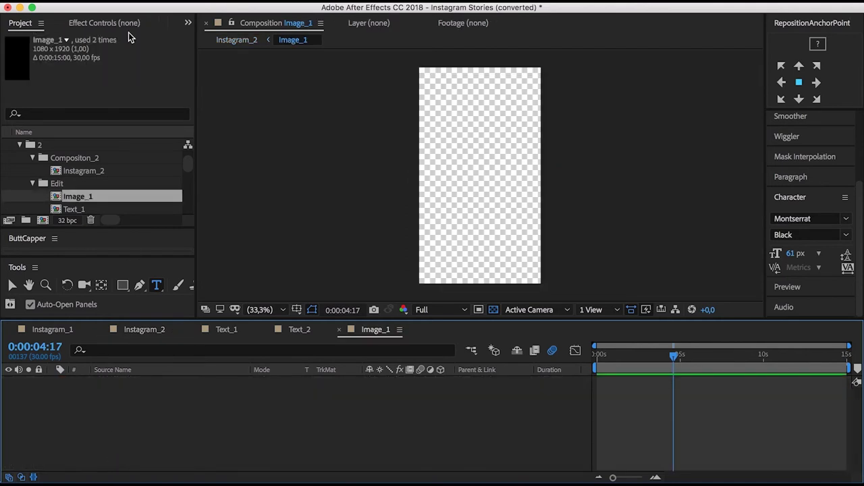
left_click(135, 4)
mouse_move(210, 170)
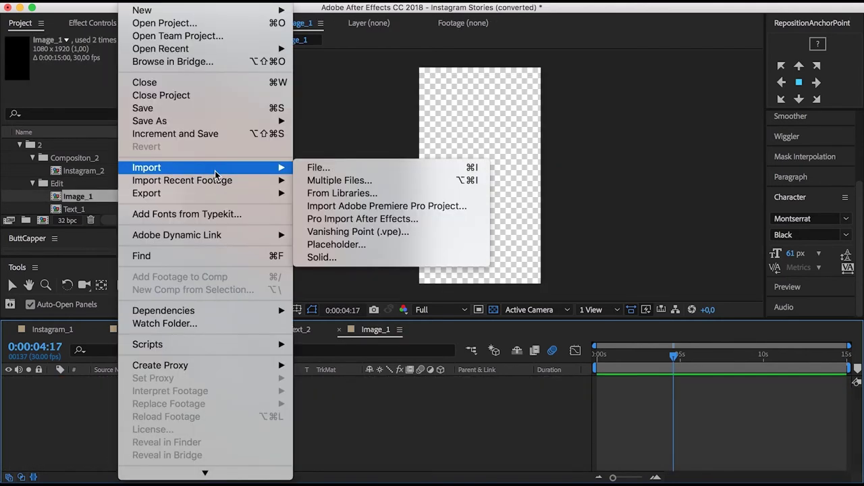
left_click(313, 168)
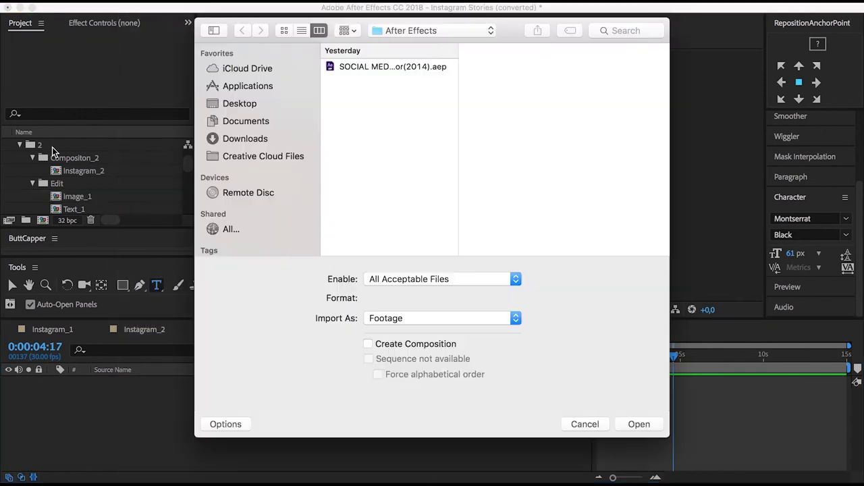
left_click(435, 32)
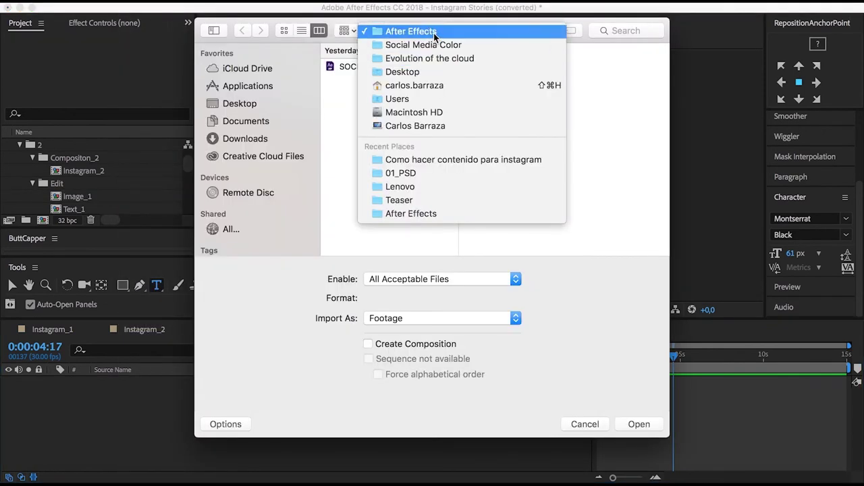
left_click(467, 159)
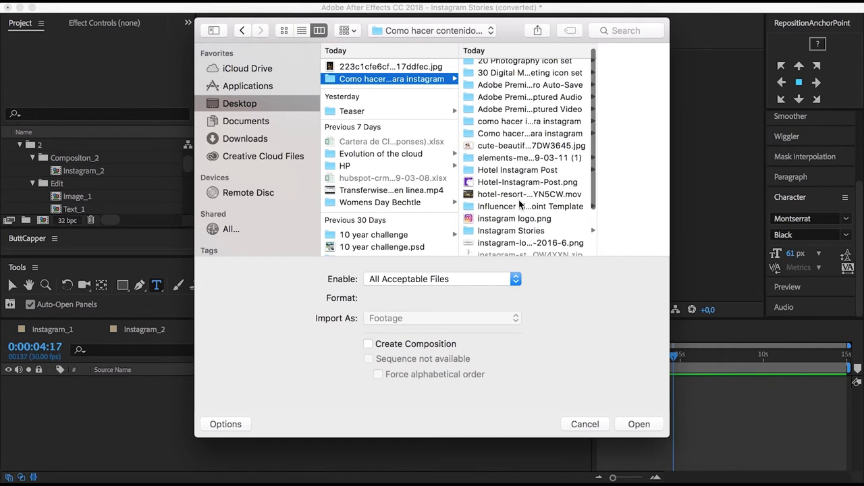
scroll(520, 199, "down", 1)
scroll(521, 194, "down", 3)
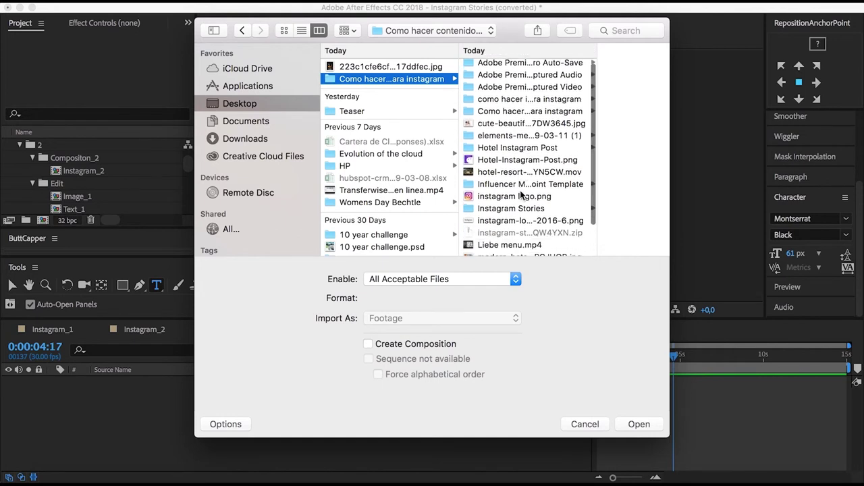
left_click(529, 234)
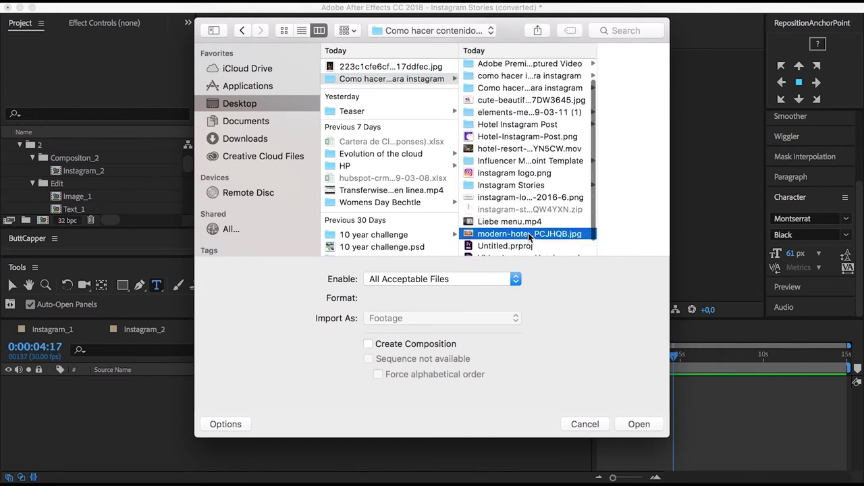
left_click(638, 424)
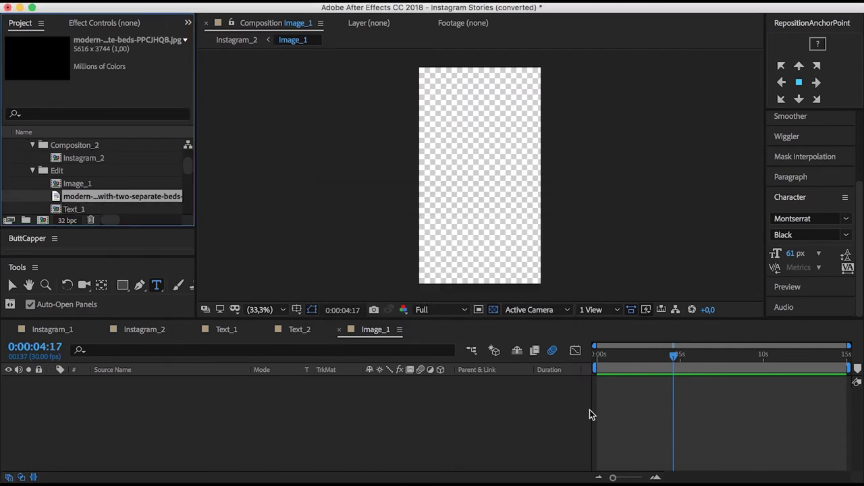
left_click_drag(88, 196, 120, 386)
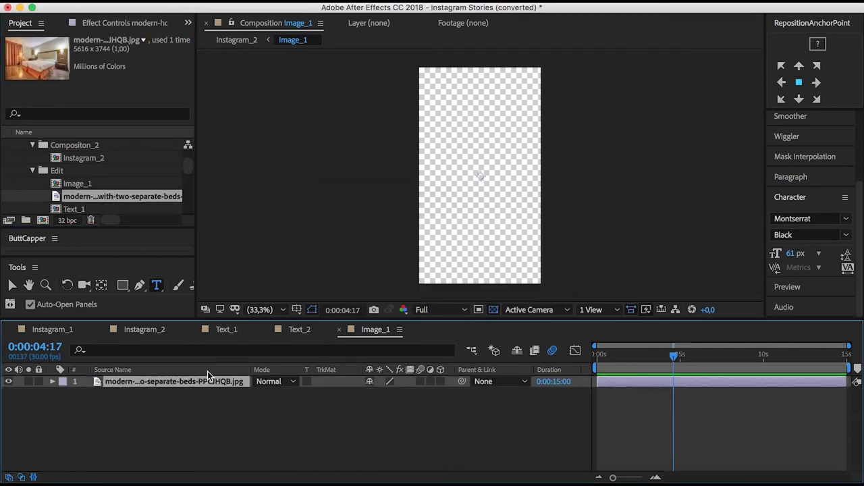
Step: Set the hotel photo's Scale to 57% and Position to 460, 956
key("s")
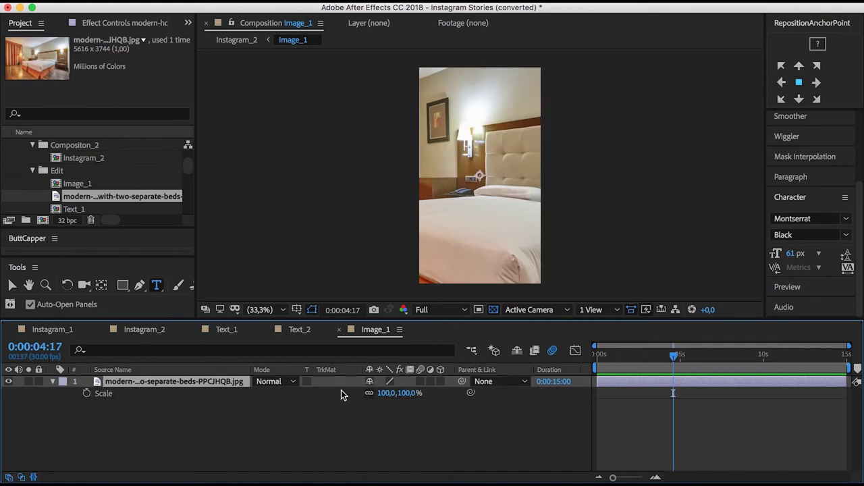
mouse_move(406, 400)
left_mouse_down()
mouse_move(368, 394)
mouse_move(382, 394)
left_mouse_up()
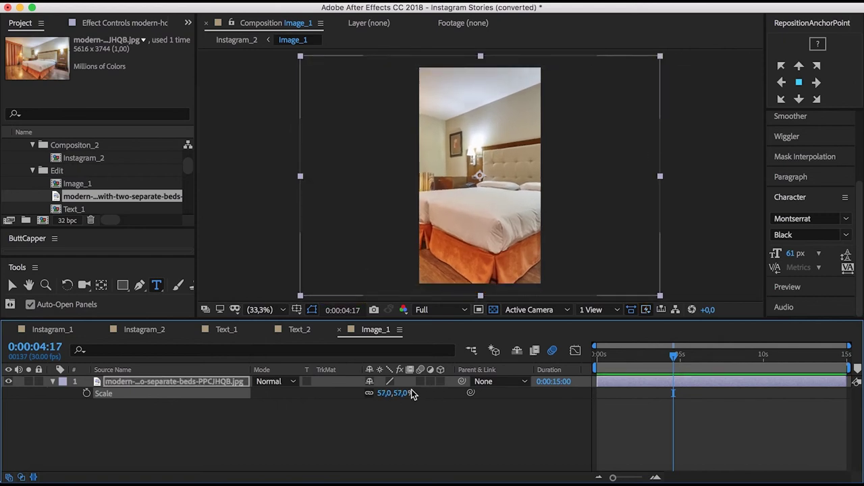
left_click(166, 388)
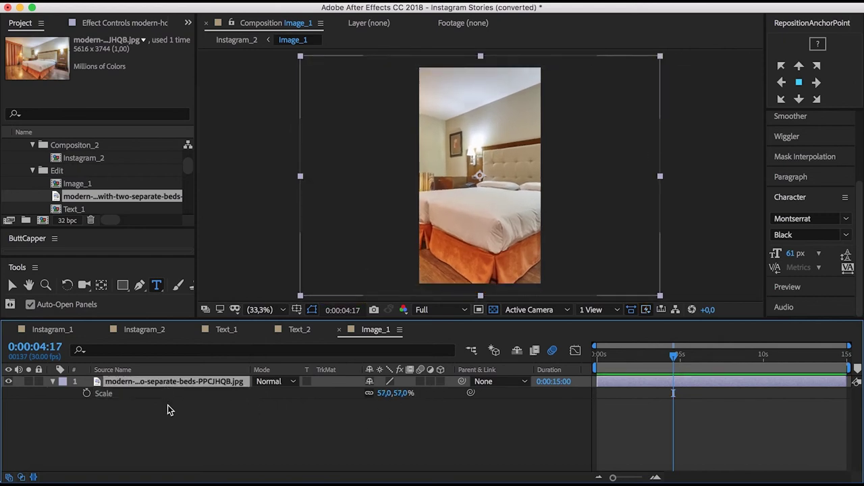
key("p")
mouse_move(396, 397)
left_mouse_down()
mouse_move(403, 387)
mouse_move(381, 399)
mouse_move(323, 391)
left_mouse_up()
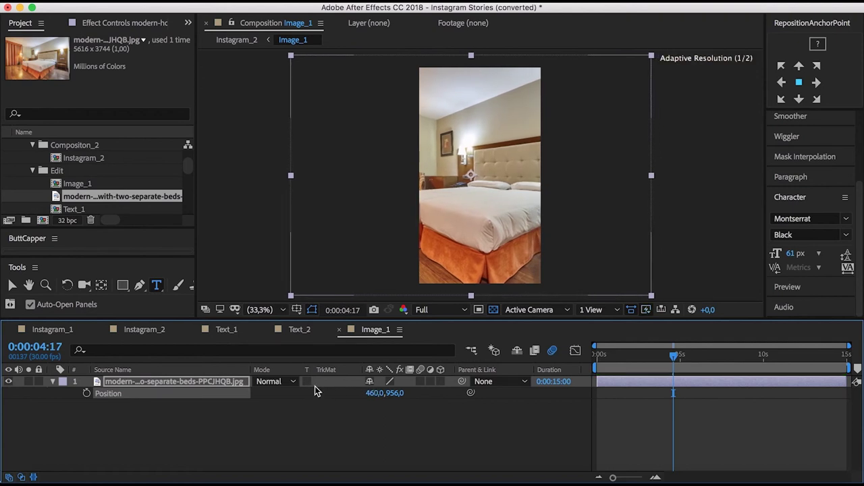
left_click(150, 330)
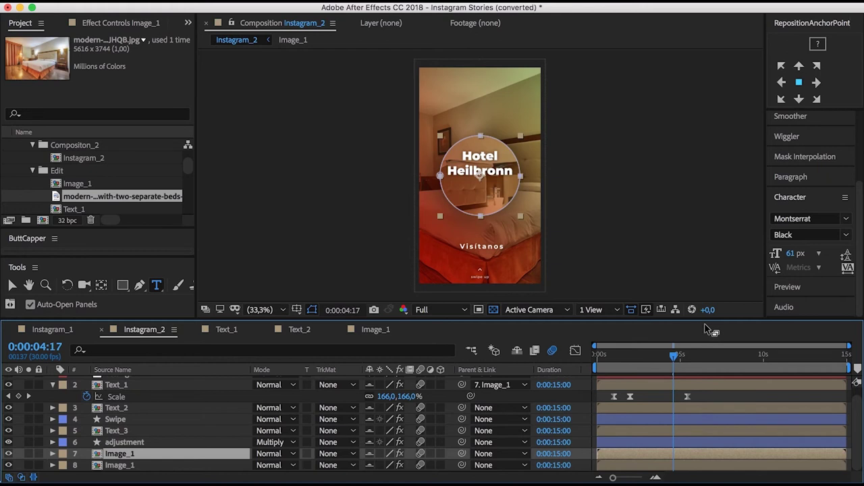
Step: Lower preview resolution to Third and scrub through the Hotel Heilbronn title animation
left_click_drag(675, 355, 594, 356)
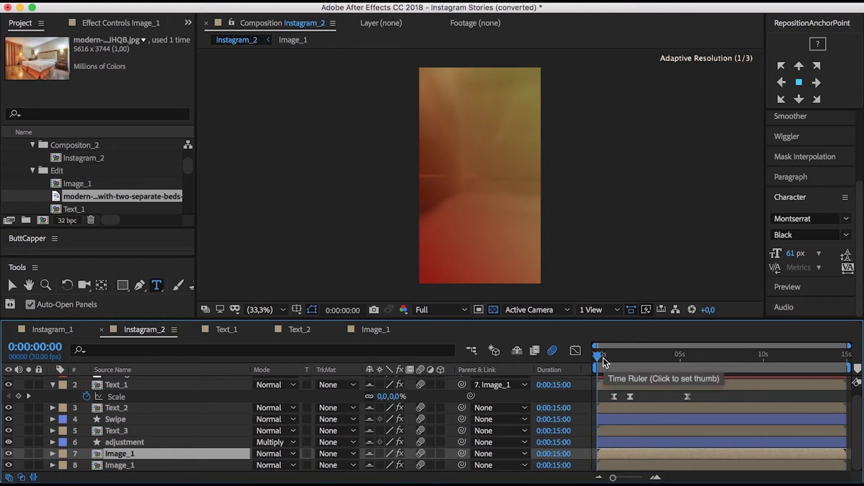
left_click(599, 356)
left_click(441, 309)
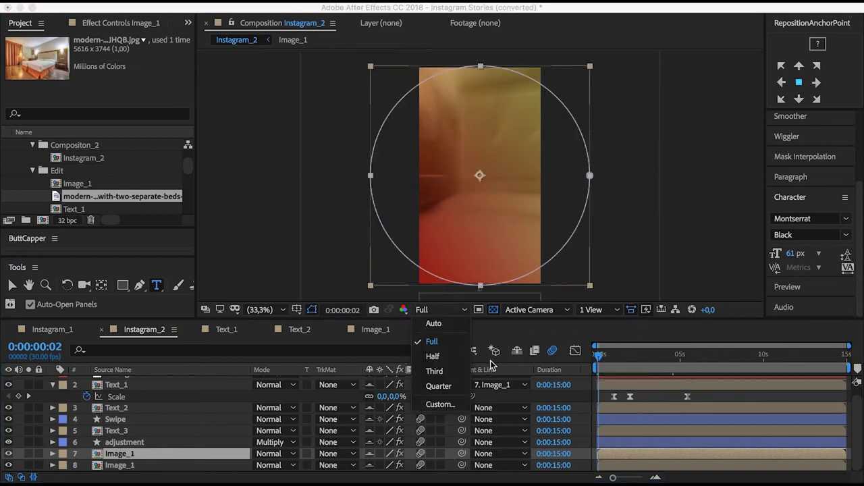
left_click(434, 371)
left_click(696, 353)
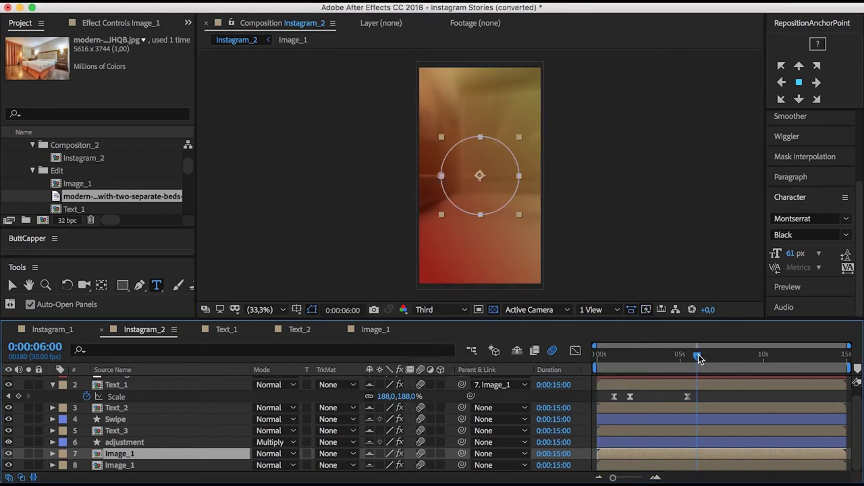
left_click_drag(698, 354, 819, 368)
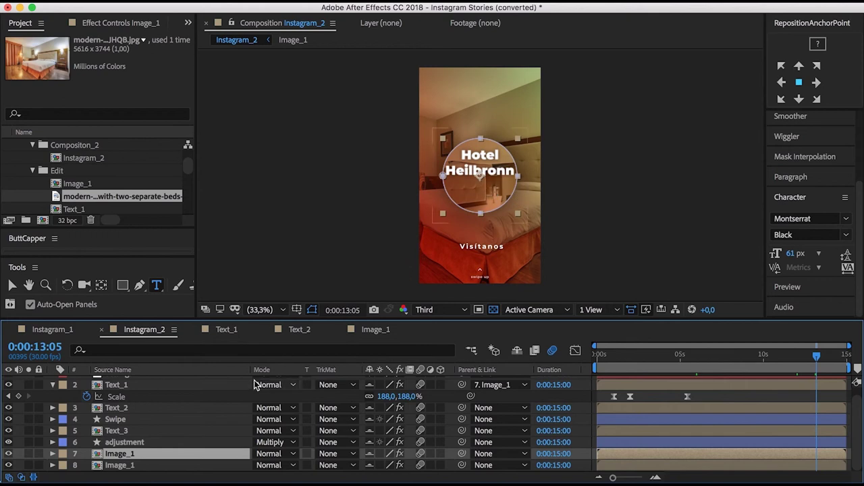
scroll(187, 422, "up", 1)
scroll(172, 406, "down", 1)
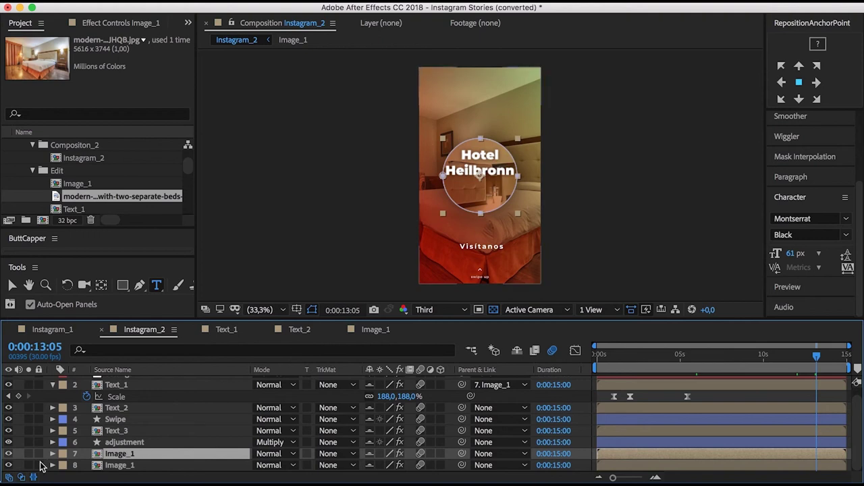
Step: Hide layer 7's Image_1 photo and scrub the title animation to check the result
left_click(8, 453)
left_click(8, 453)
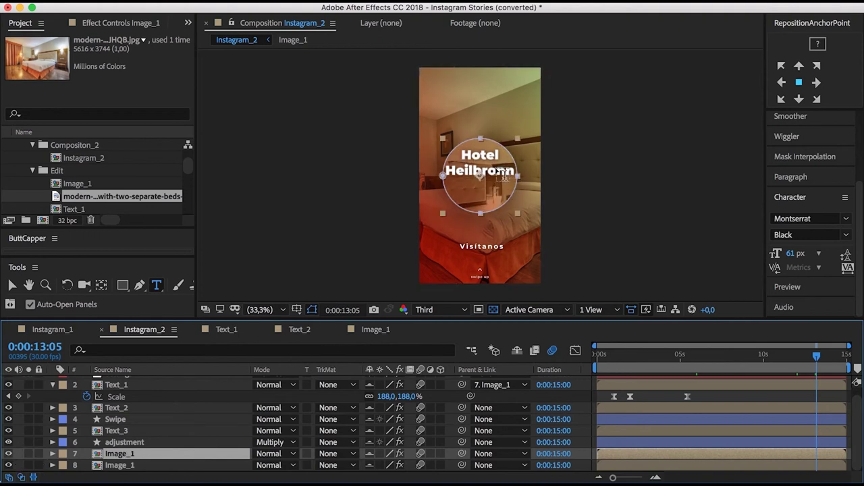
left_click(8, 454)
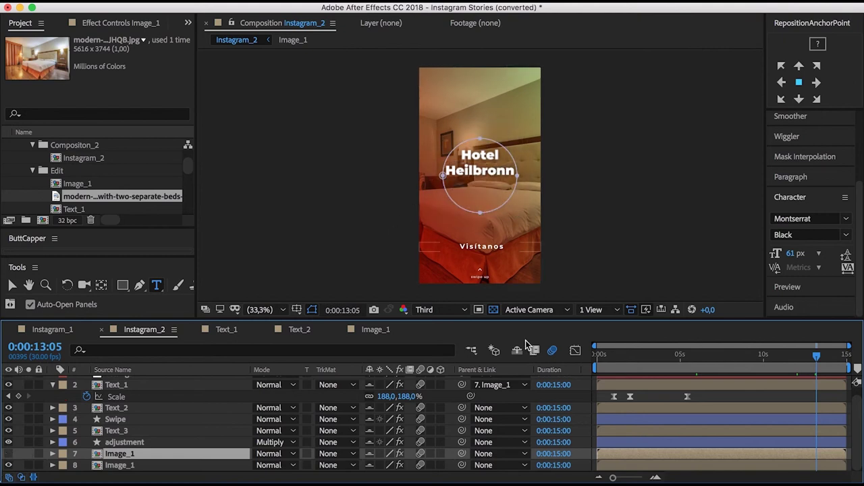
left_click(653, 358)
left_click_drag(652, 359, 731, 361)
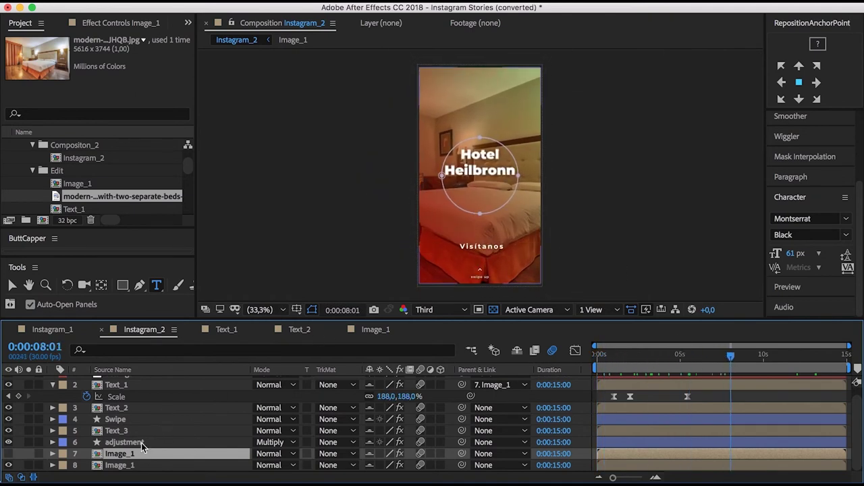
scroll(142, 445, "up", 2)
scroll(142, 446, "down", 2)
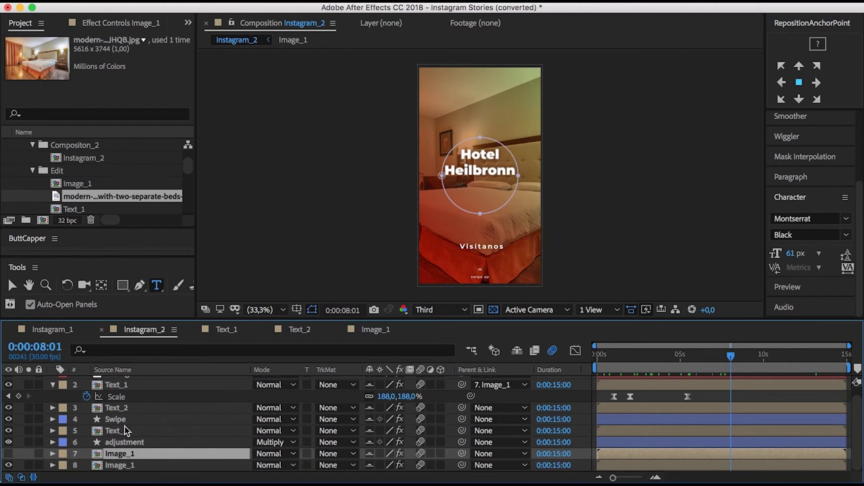
left_click(138, 458)
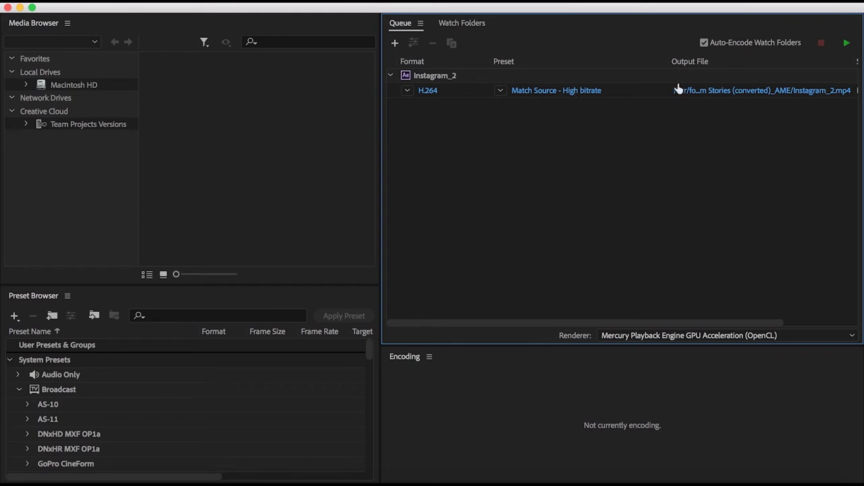
Step: Review the queued Instagram_2 H.264 export settings, cancel unchanged, and minimize Media Encoder
key("Return")
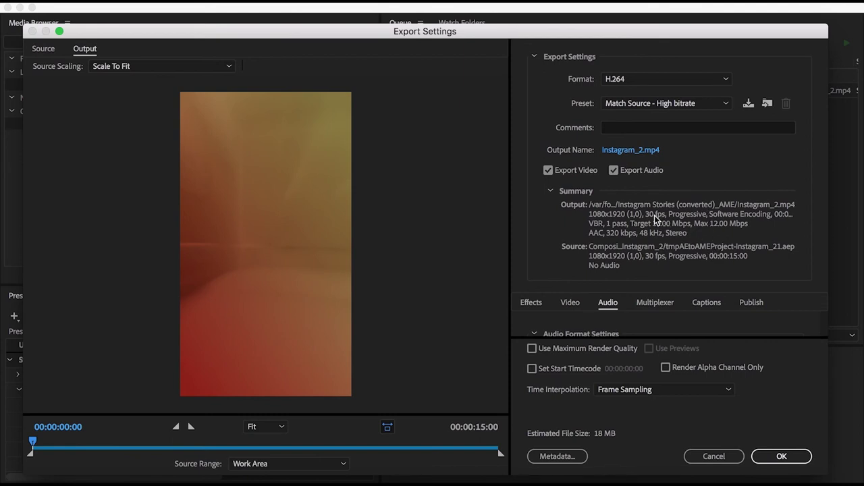
left_click(714, 457)
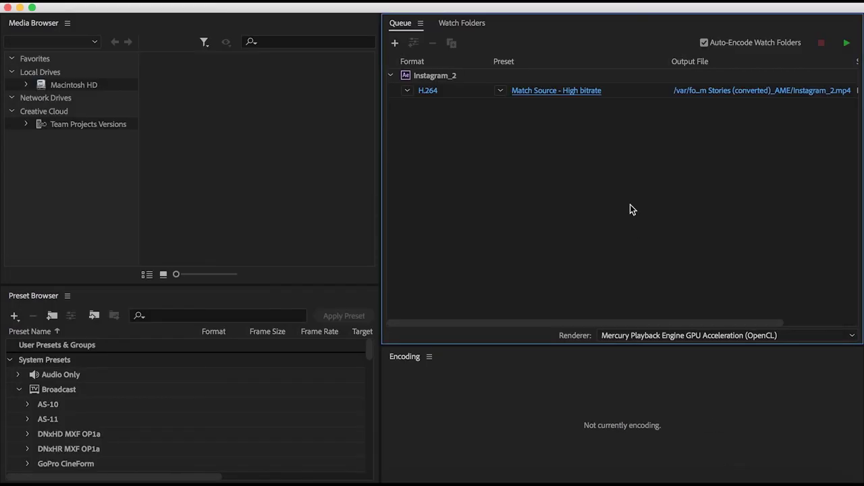
left_click(20, 6)
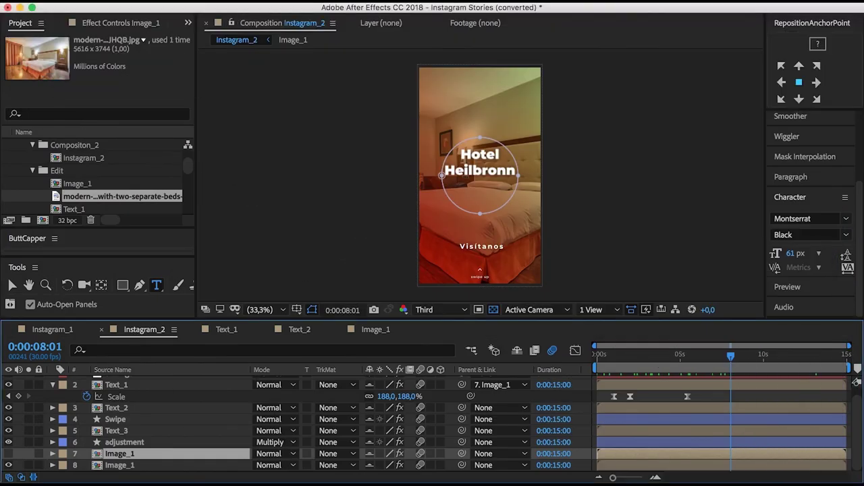
Step: Set the Instagram_2 composition frame rate to 24 fps
left_click(203, 0)
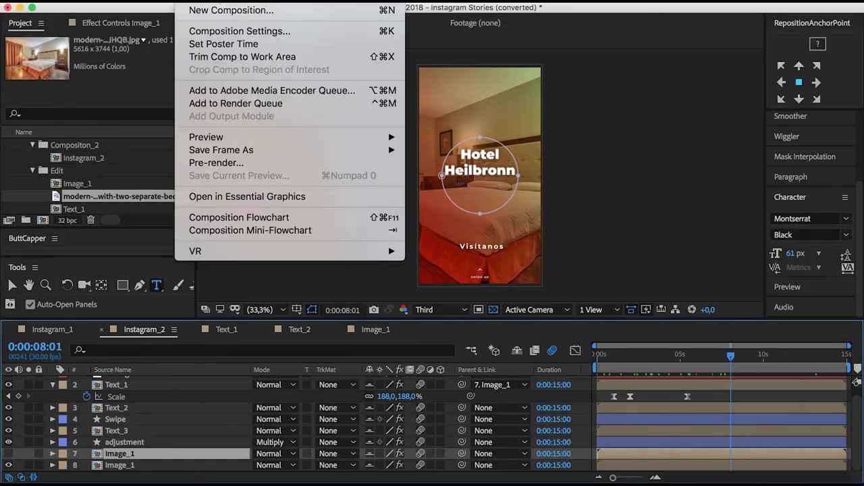
left_click(230, 31)
left_click(450, 285)
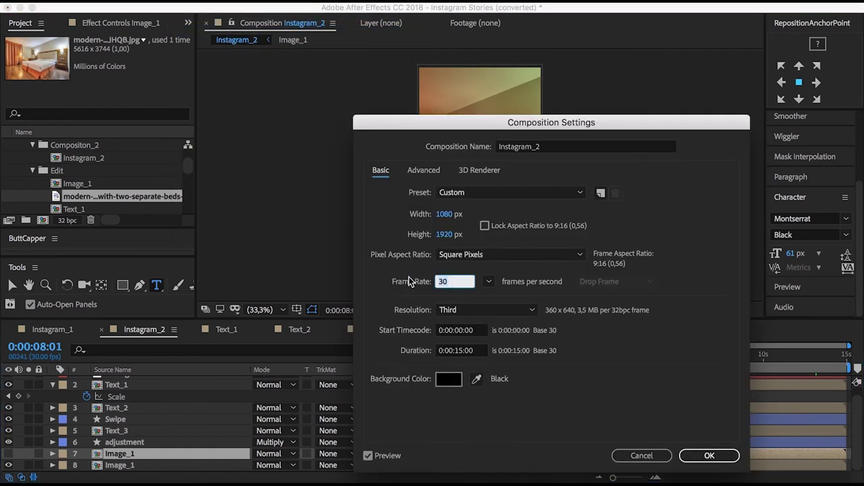
key("Tab")
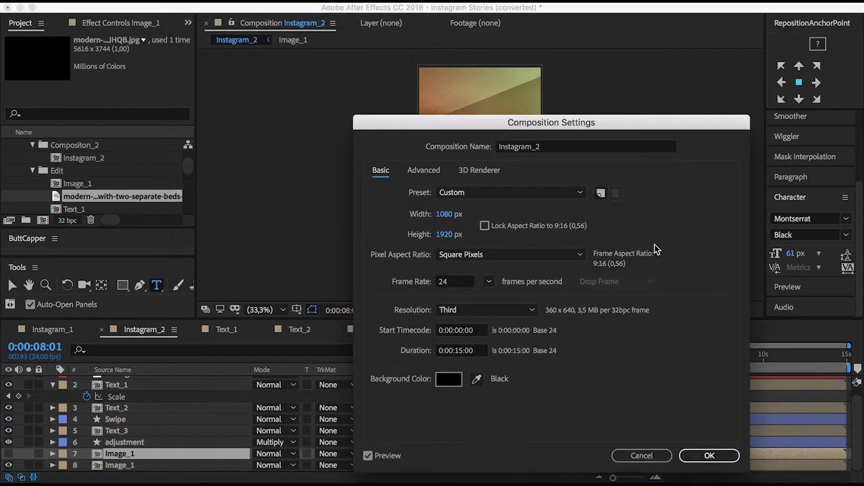
left_click(697, 456)
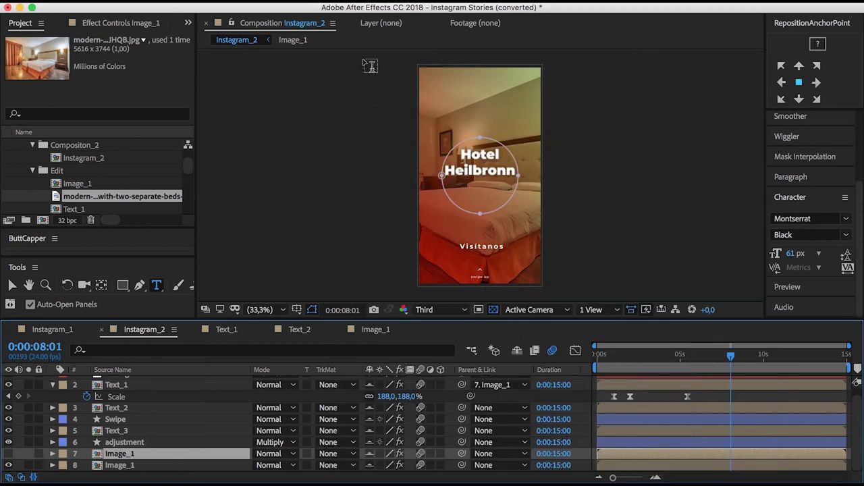
Step: Add Instagram_2 to the Adobe Media Encoder queue
left_click(138, 1)
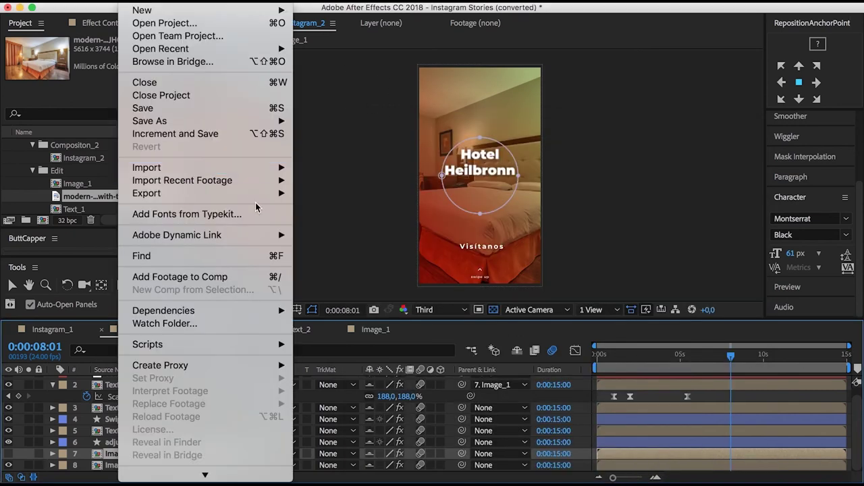
mouse_move(262, 194)
left_click(334, 195)
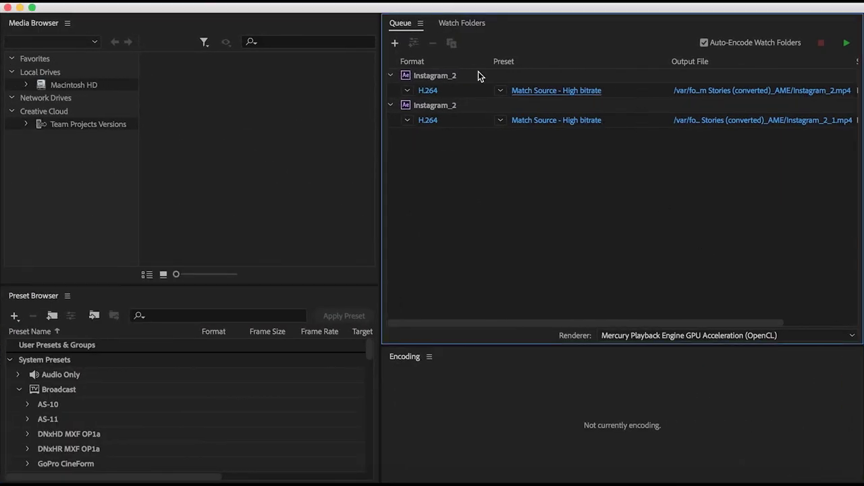
Step: Delete the older Instagram_2 job from the Media Encoder queue
left_click(473, 79)
key("Delete")
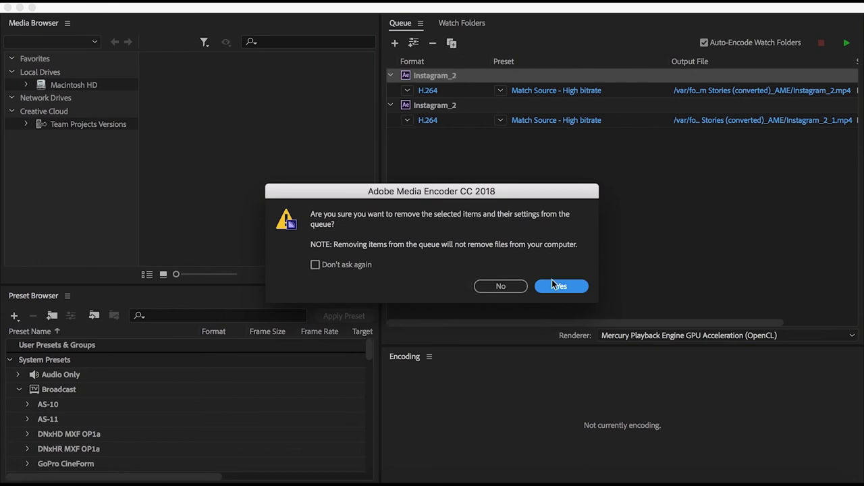
left_click(552, 286)
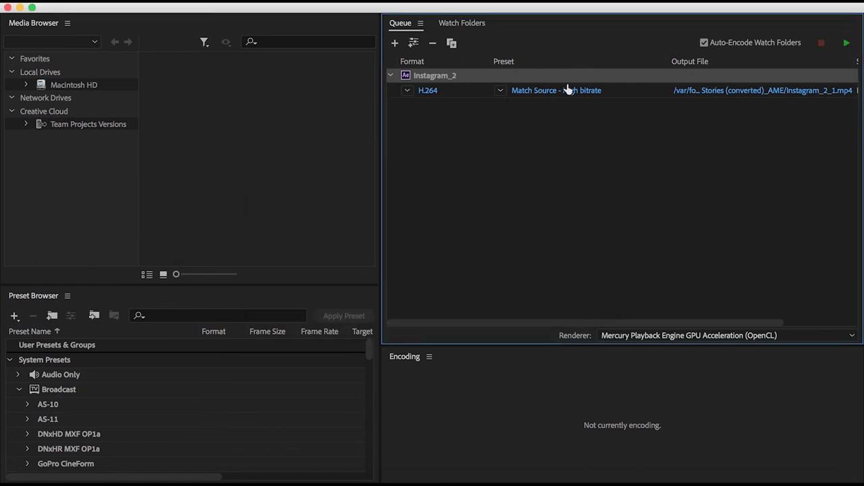
Step: Set the remaining job's output to Instagram_Hotel.mp4 in a Desktop project folder
left_click(542, 92)
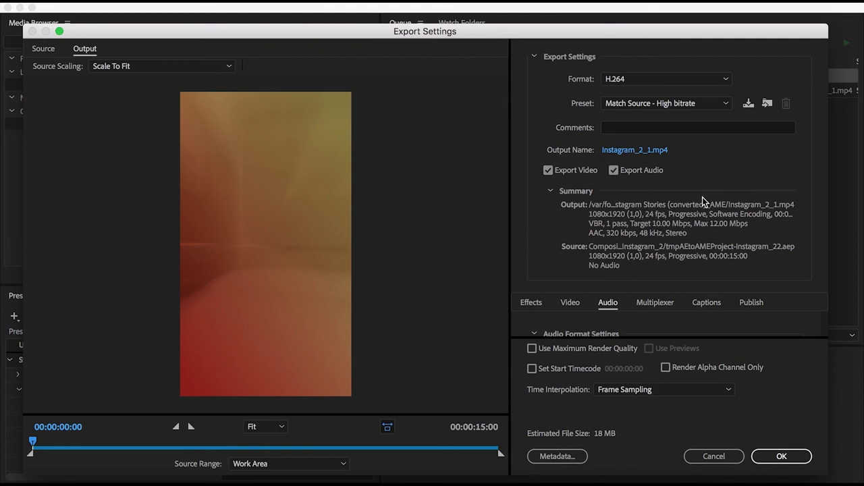
left_click(632, 150)
left_click(632, 150)
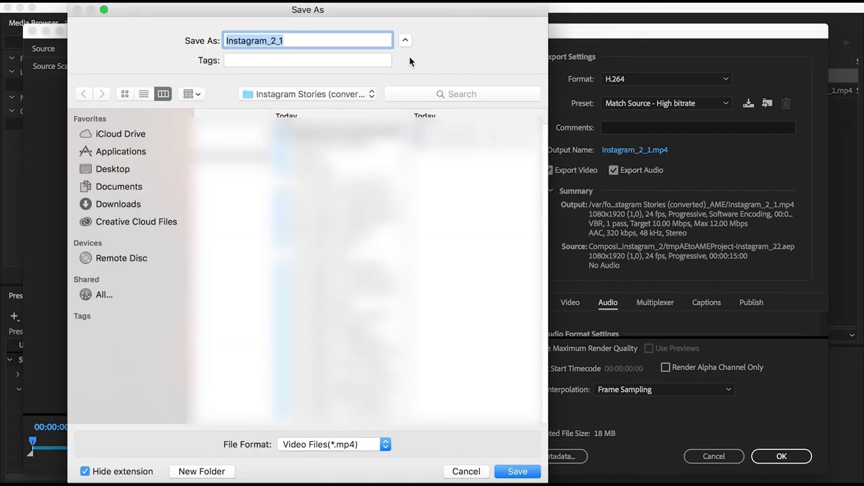
left_click(338, 39)
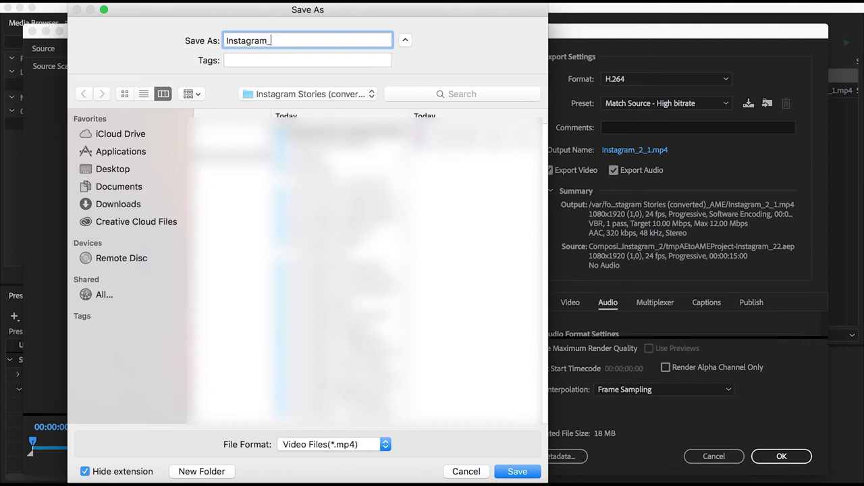
type("Hotel")
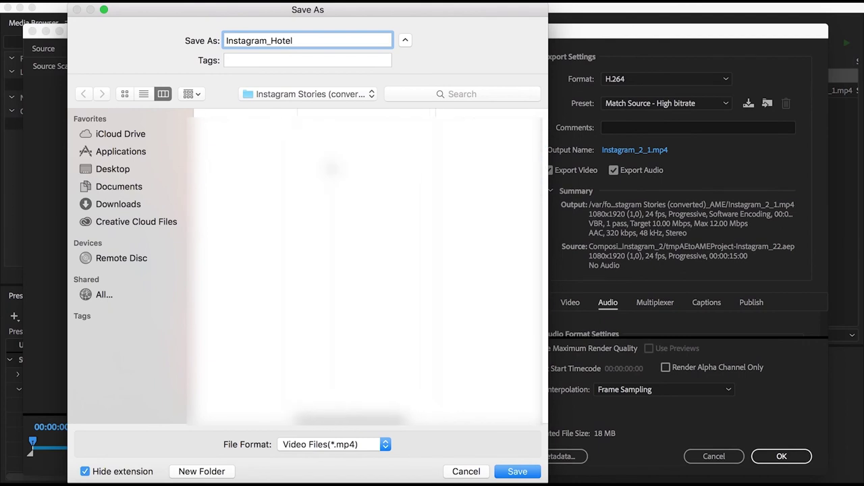
left_click(119, 171)
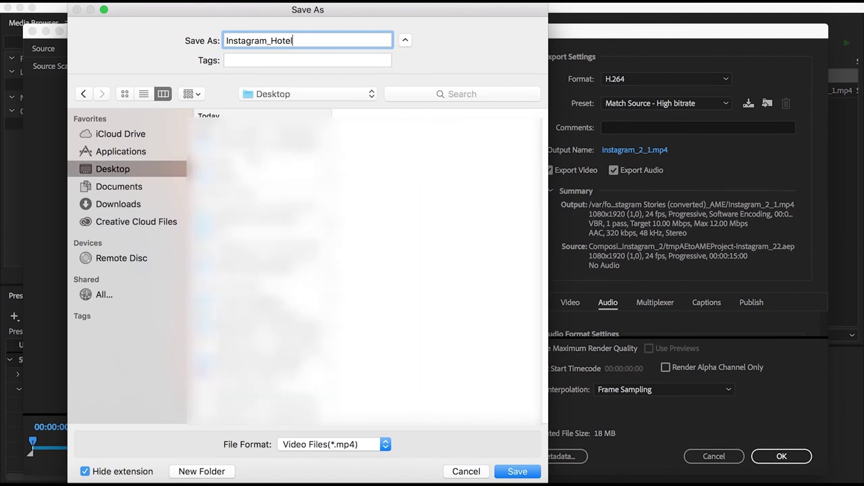
left_click(263, 142)
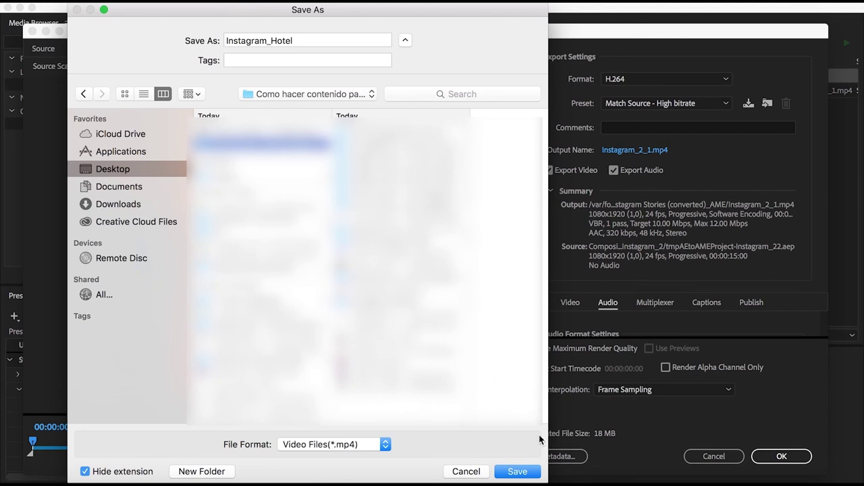
left_click(517, 471)
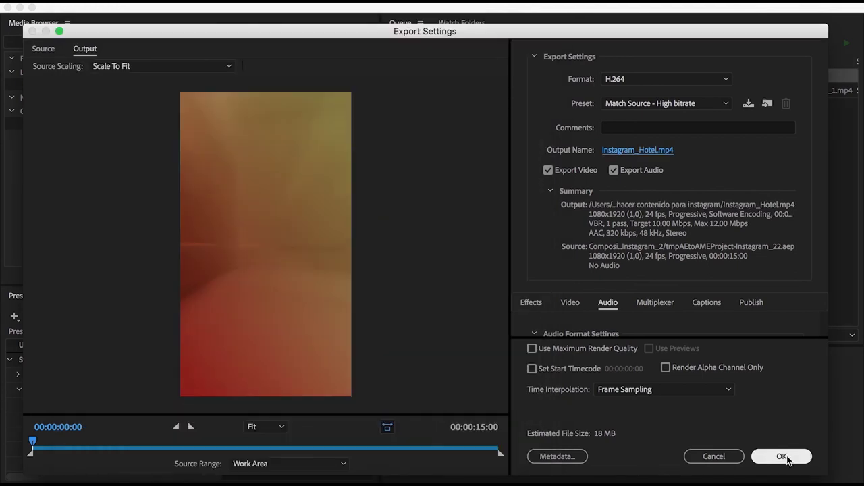
left_click(781, 457)
Step: Render the Media Encoder queue, then play Instagram_Hotel.mp4 in QuickTime to its 0:15 end
left_click(846, 42)
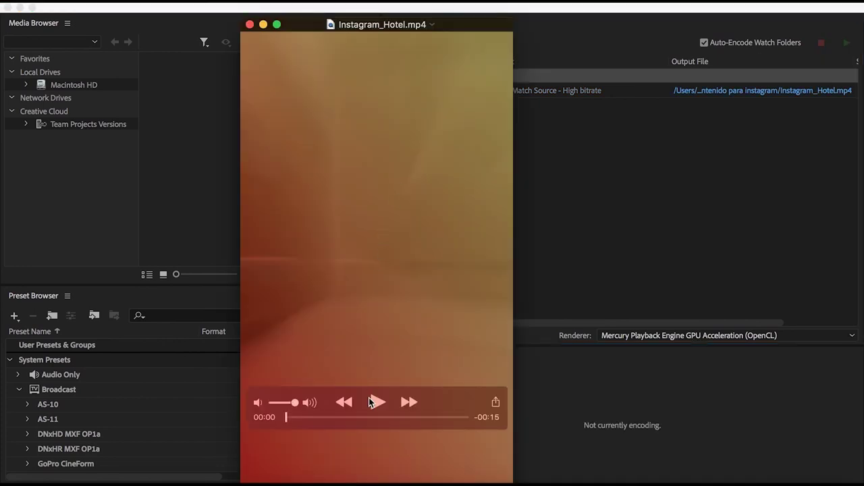
left_click(372, 401)
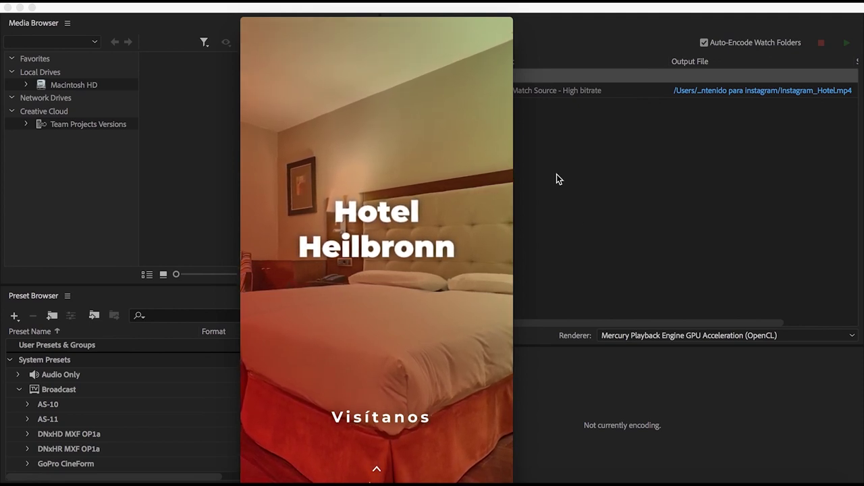
mouse_move(472, 25)
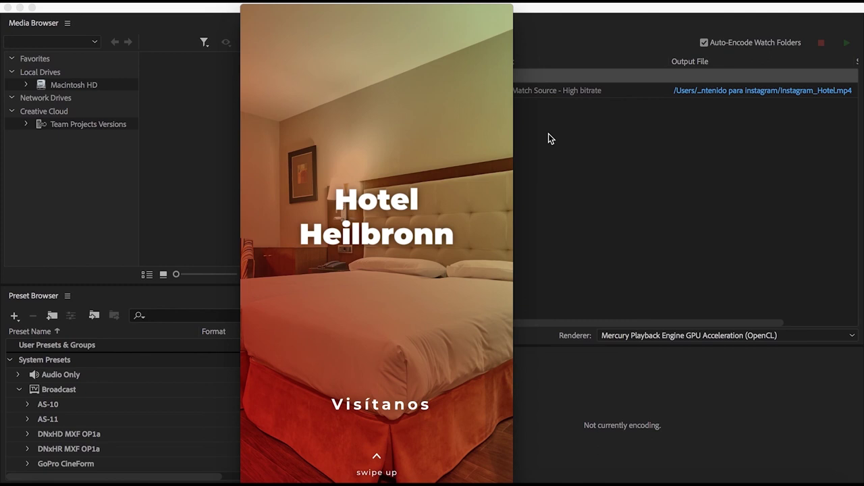
mouse_move(453, 81)
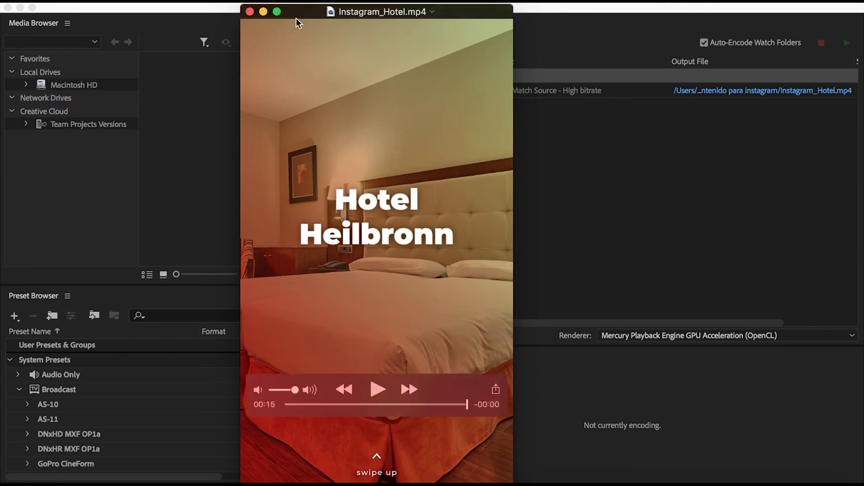